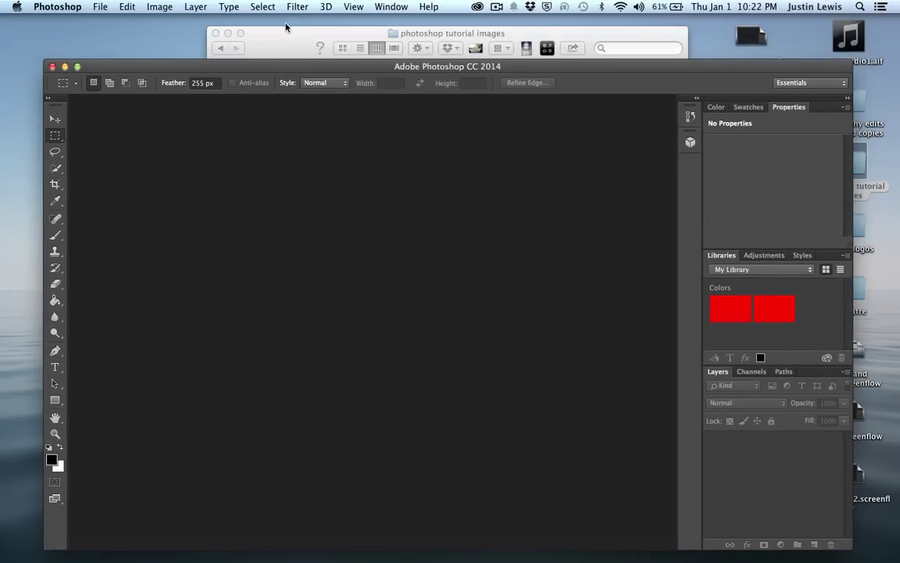
Open BuildingsShanty0039_2_L.jpg from the photoshop tutorial images folder in Photoshop.
{"action": "left_click", "coordinate": [254, 40]}
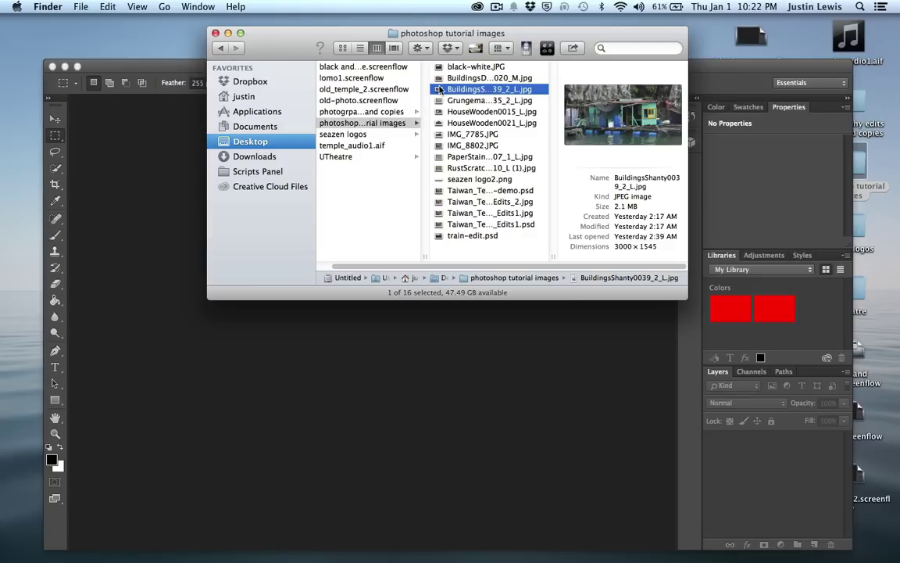
{"action": "left_click_drag", "start_coordinate": [439, 91], "coordinate": [510, 553]}
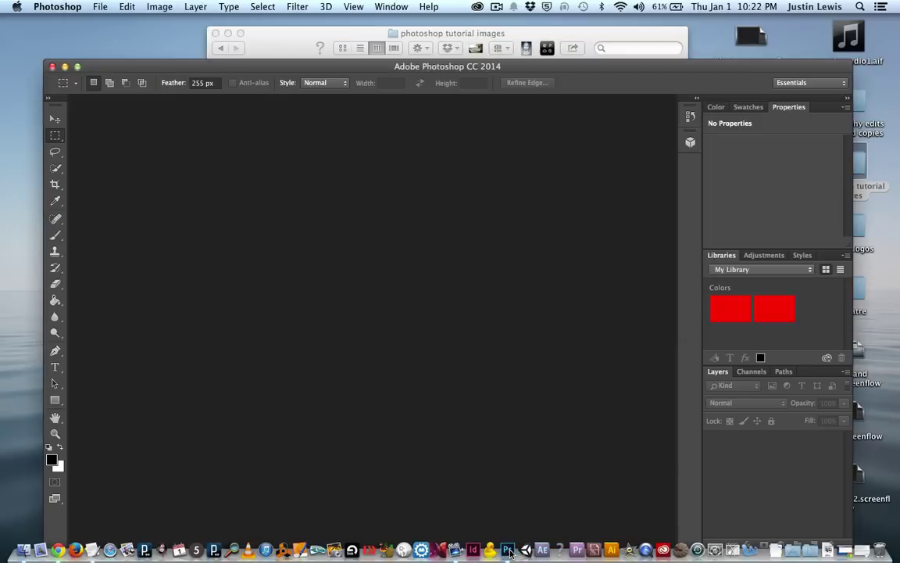
{"action": "left_click_drag", "start_coordinate": [218, 71], "coordinate": [208, 37]}
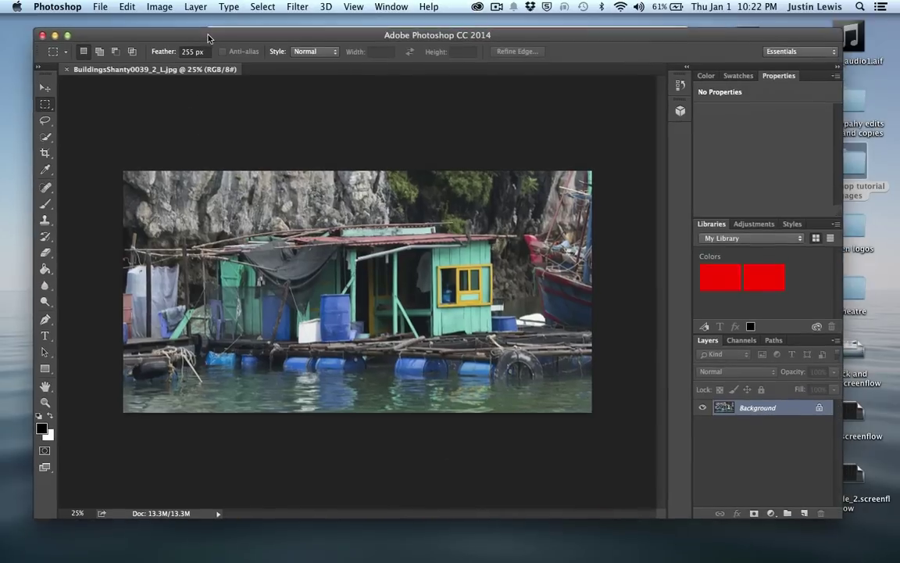
{"action": "left_click", "coordinate": [98, 7]}
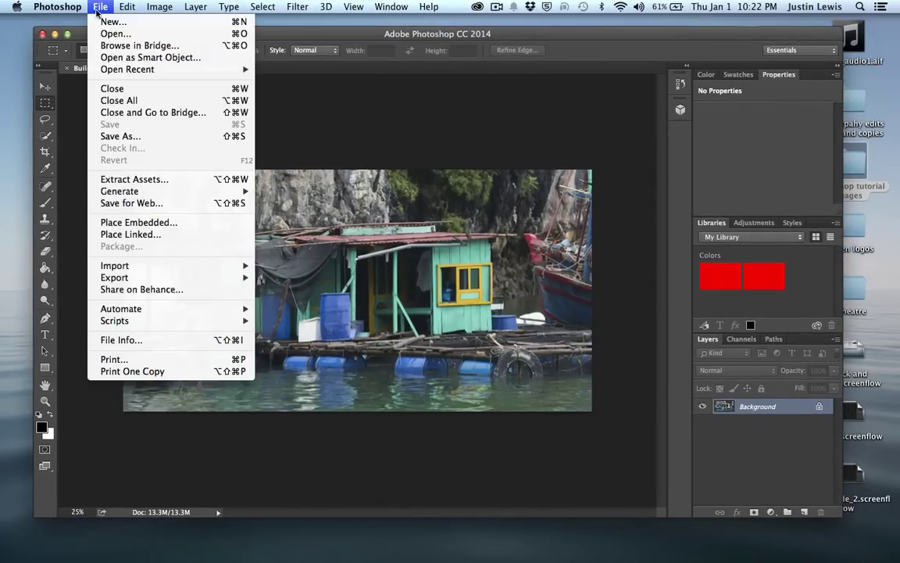
{"action": "left_click", "coordinate": [356, 160]}
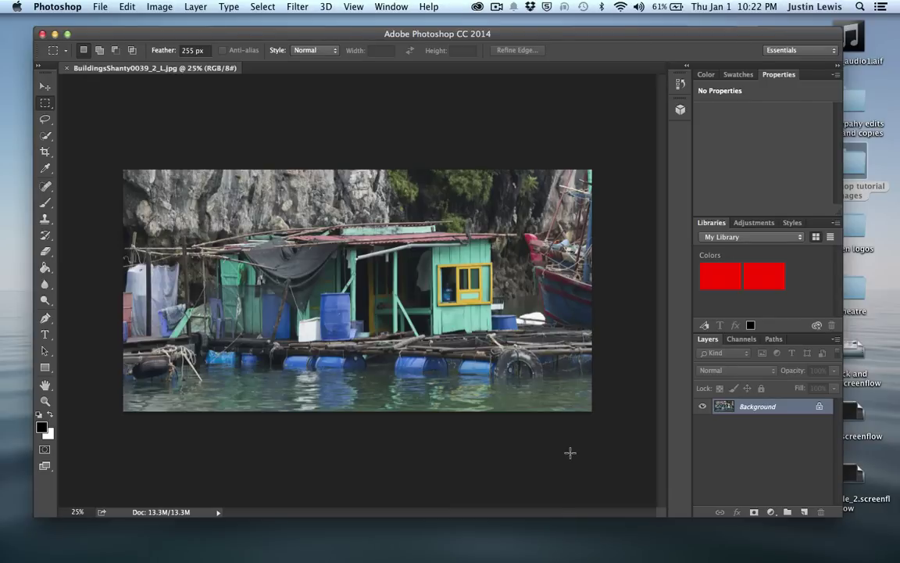
Duplicate the Background layer under the name "boathouse".
{"action": "right_click", "coordinate": [759, 406]}
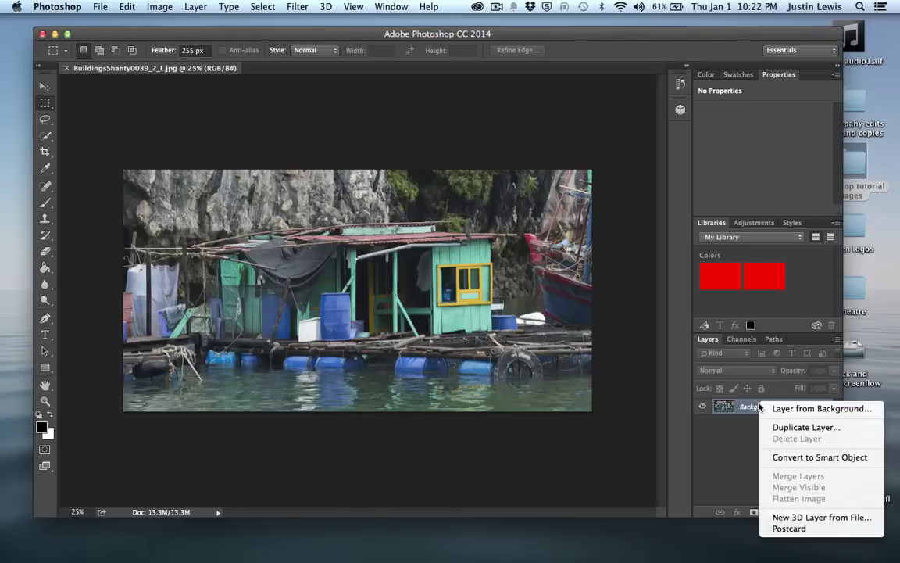
{"action": "left_click", "coordinate": [805, 428]}
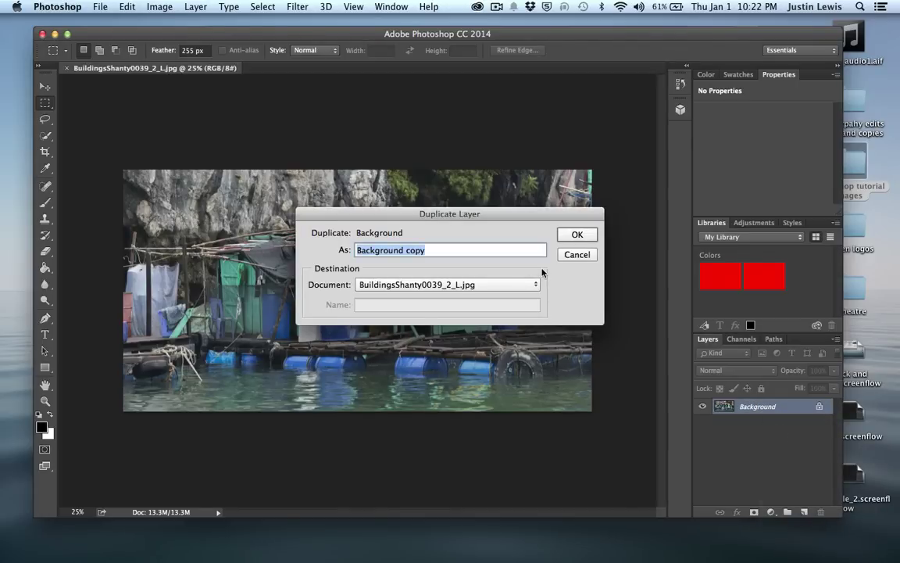
{"action": "type", "text": "boathouse"}
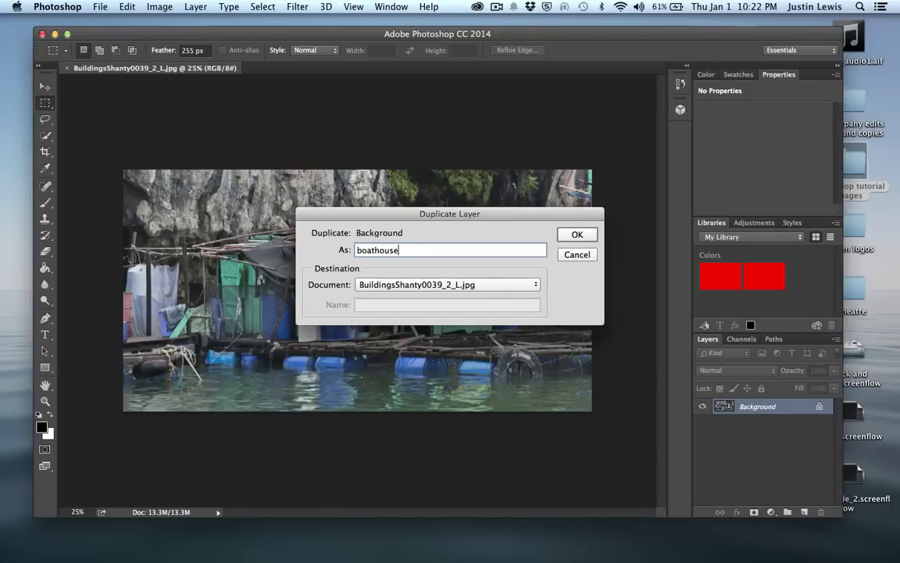
{"action": "key", "text": "Return"}
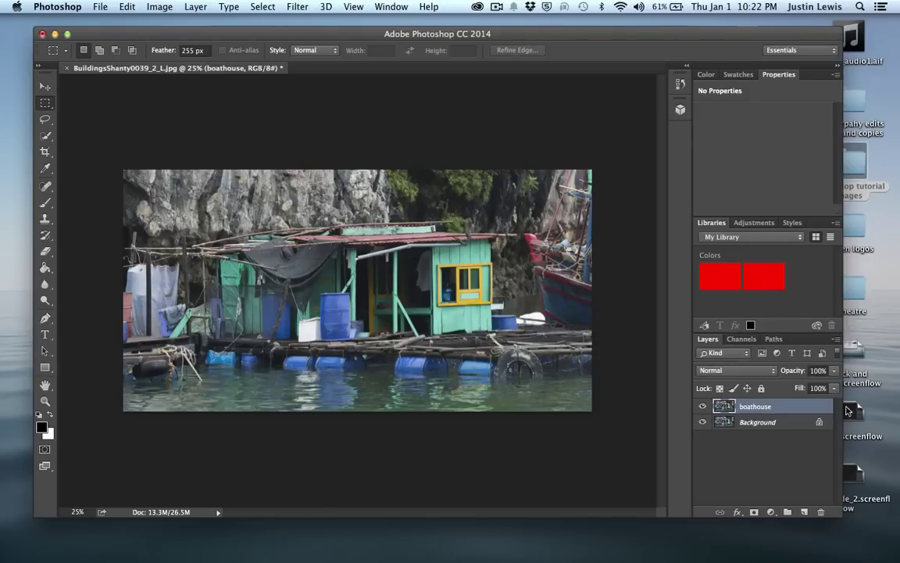
Duplicate the boathouse layer as a trial and undo the duplication.
{"action": "left_click", "coordinate": [195, 7]}
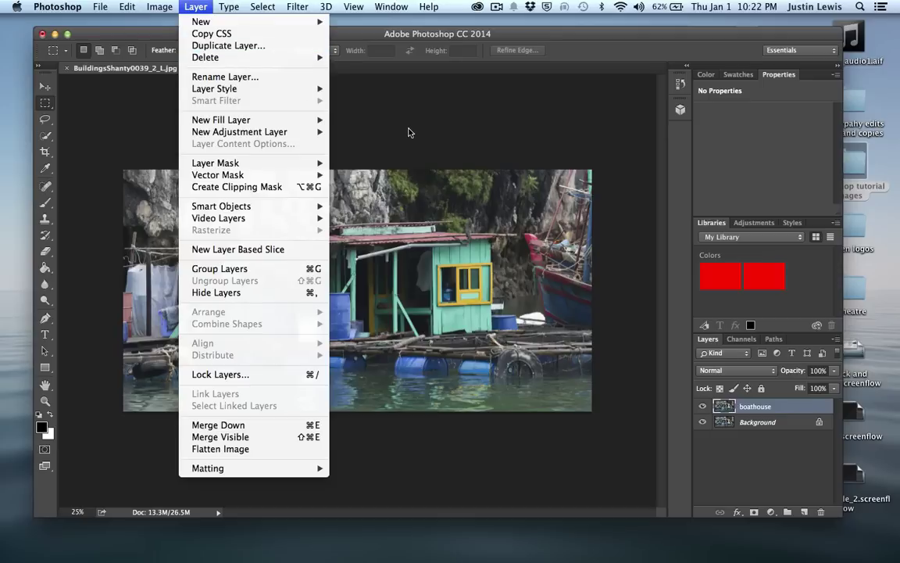
{"action": "left_click", "coordinate": [450, 136]}
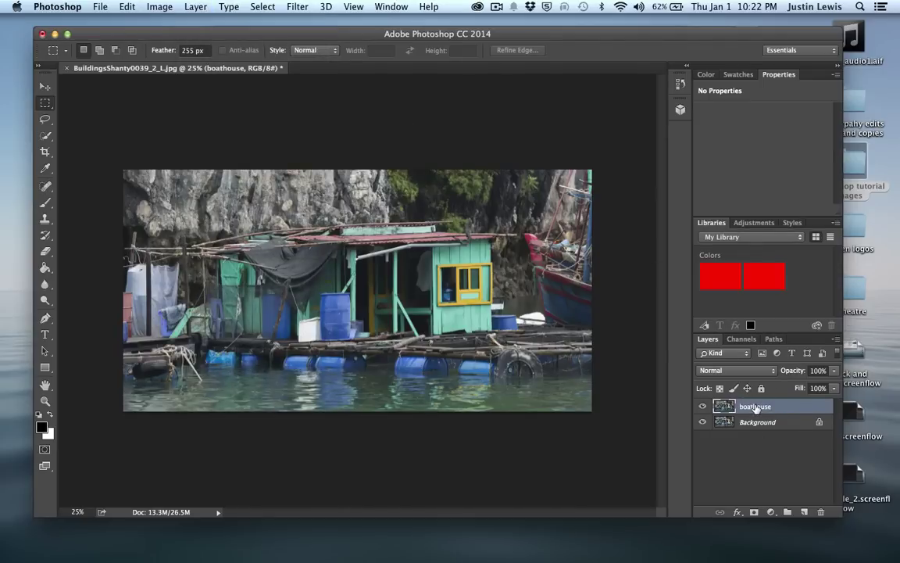
{"action": "key", "text": "super+j"}
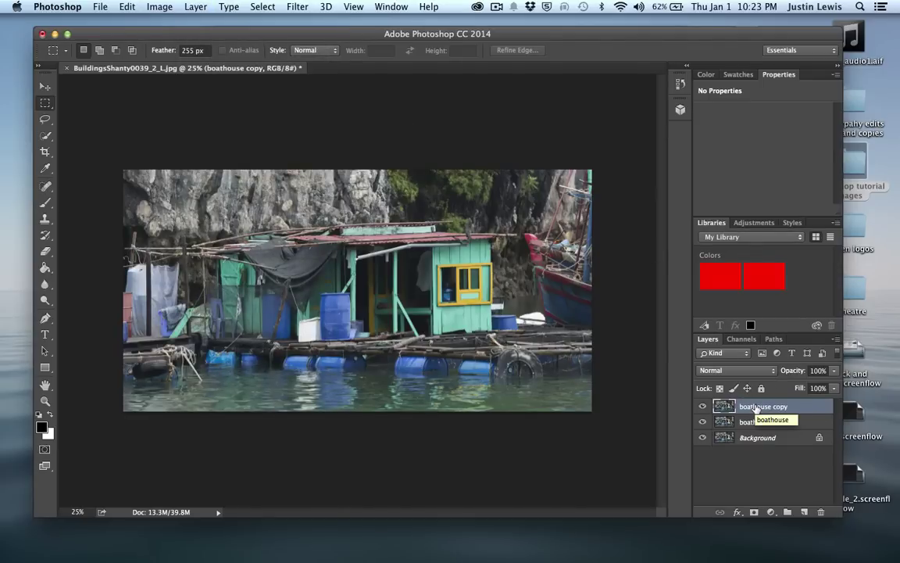
{"action": "key", "text": "super+z"}
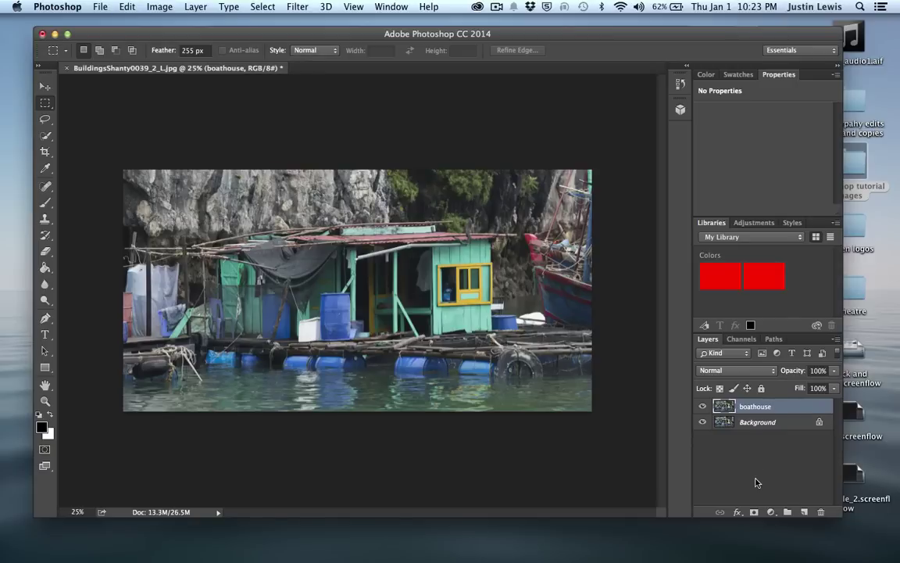
Hide the Background layer and add a Curves adjustment layer with default settings above the boathouse layer.
{"action": "left_click", "coordinate": [703, 422]}
{"action": "left_click", "coordinate": [195, 7]}
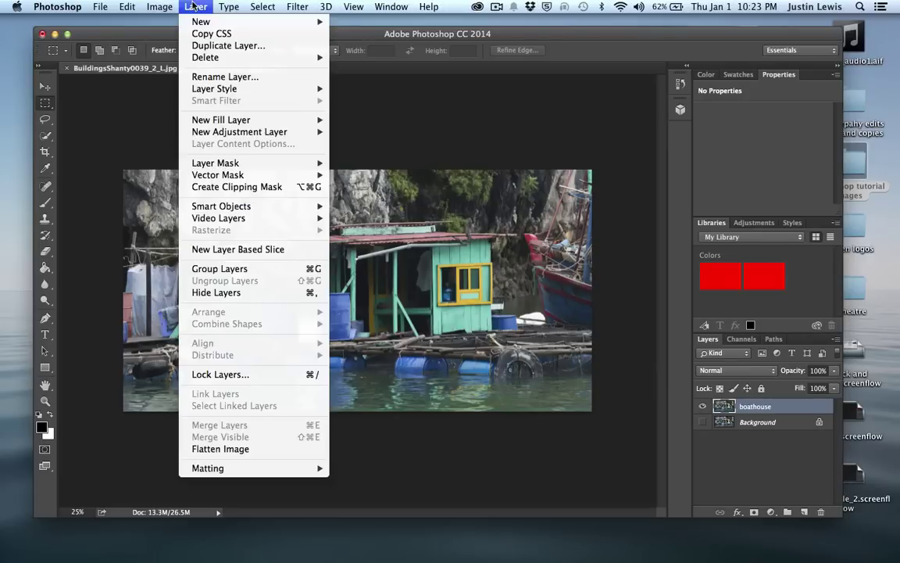
{"action": "mouse_move", "coordinate": [249, 131]}
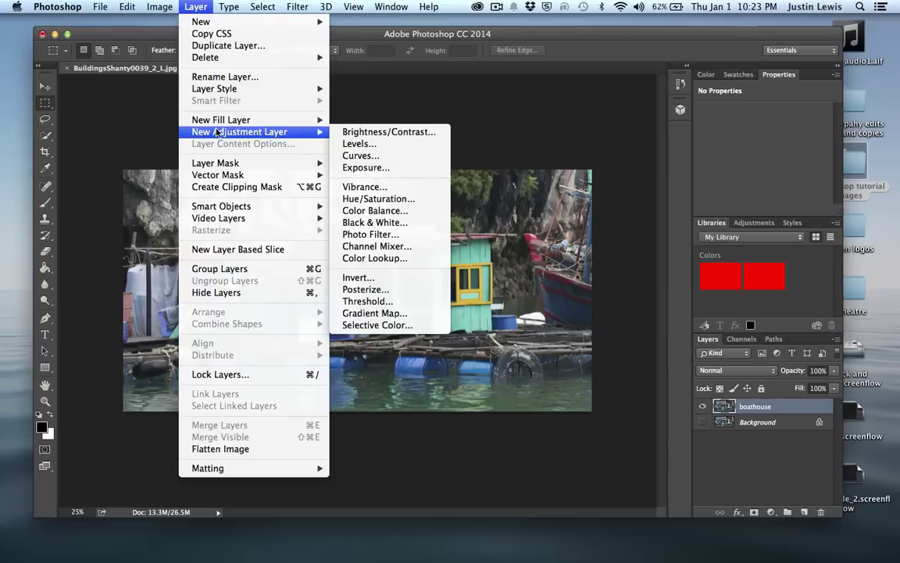
{"action": "left_click", "coordinate": [343, 156]}
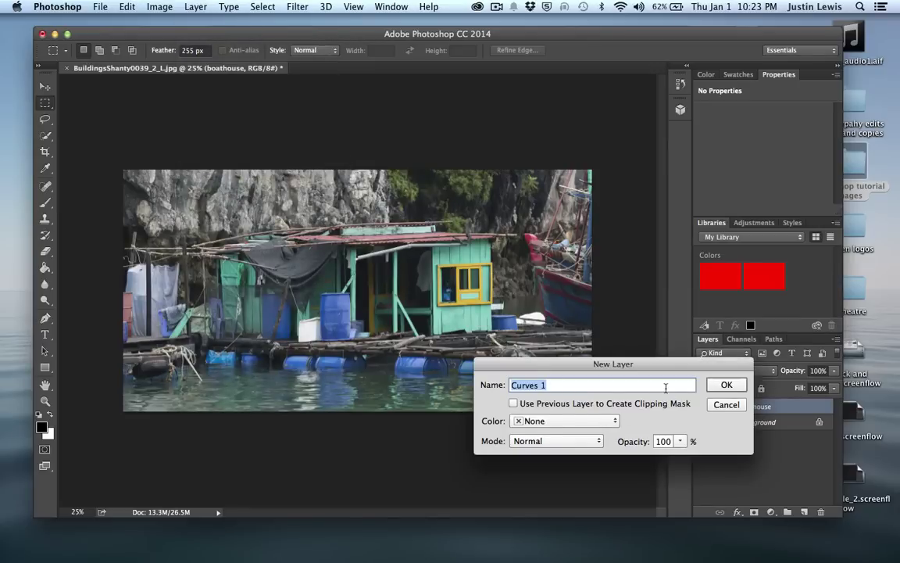
{"action": "left_click", "coordinate": [728, 385]}
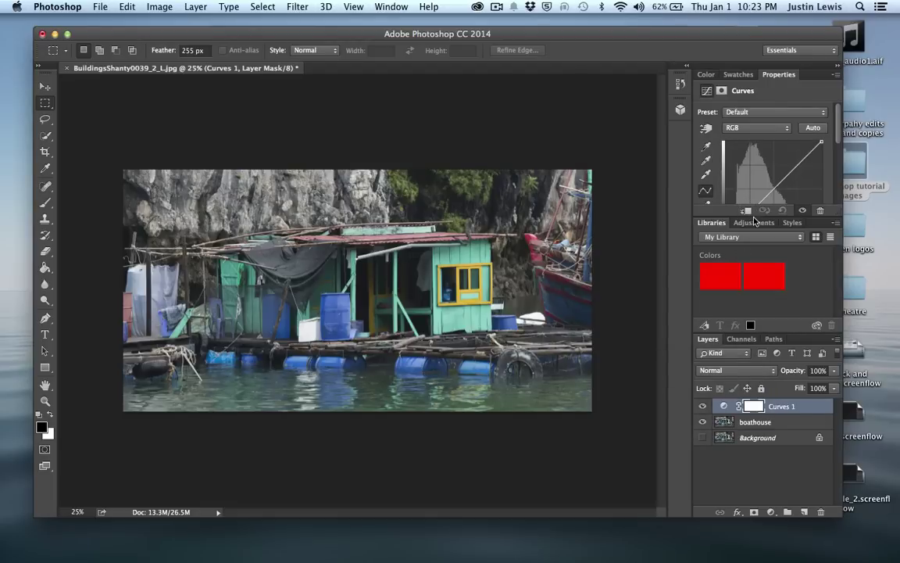
Detach the Curves properties from the docked group, float them over the canvas and enlarge them to show more of the graph.
{"action": "left_click_drag", "start_coordinate": [780, 78], "coordinate": [518, 69]}
{"action": "left_click_drag", "start_coordinate": [645, 204], "coordinate": [742, 285]}
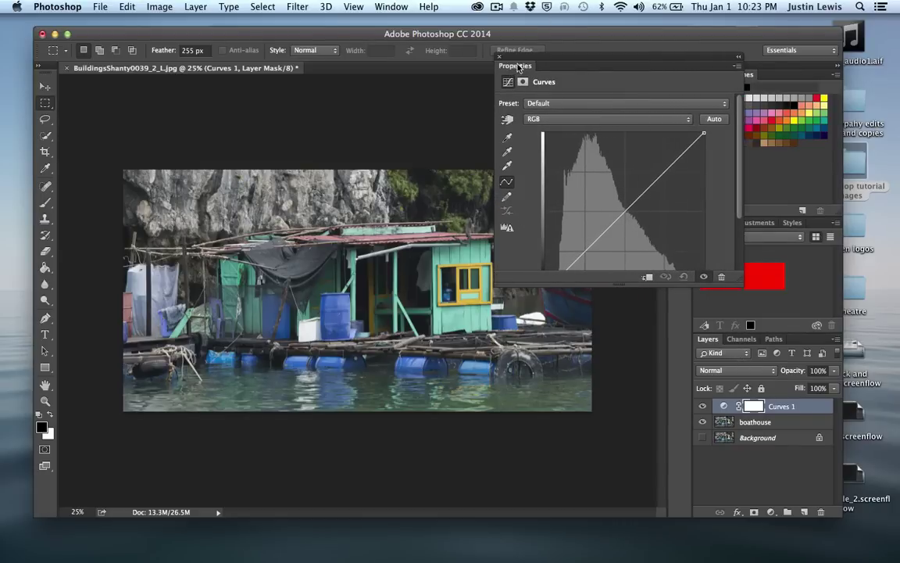
{"action": "left_click_drag", "start_coordinate": [519, 69], "coordinate": [500, 95]}
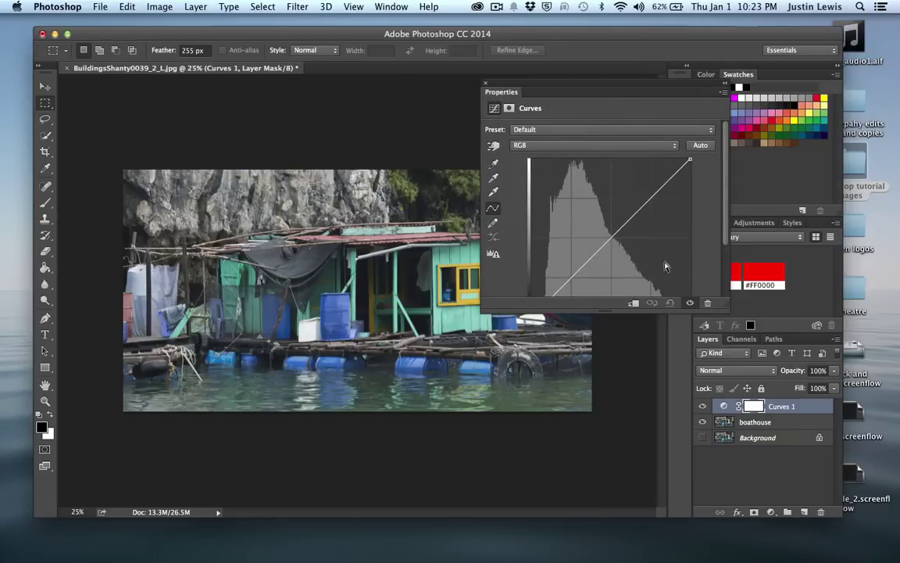
{"action": "scroll", "coordinate": [593, 198], "scroll_direction": "down", "scroll_amount": 2}
{"action": "scroll", "coordinate": [592, 199], "scroll_direction": "up", "scroll_amount": 2}
Shape the RGB curve into a steep S by anchoring the midpoint and raising the highlights, keeping the graph clear of the boathouse.
{"action": "left_click_drag", "start_coordinate": [629, 218], "coordinate": [610, 237]}
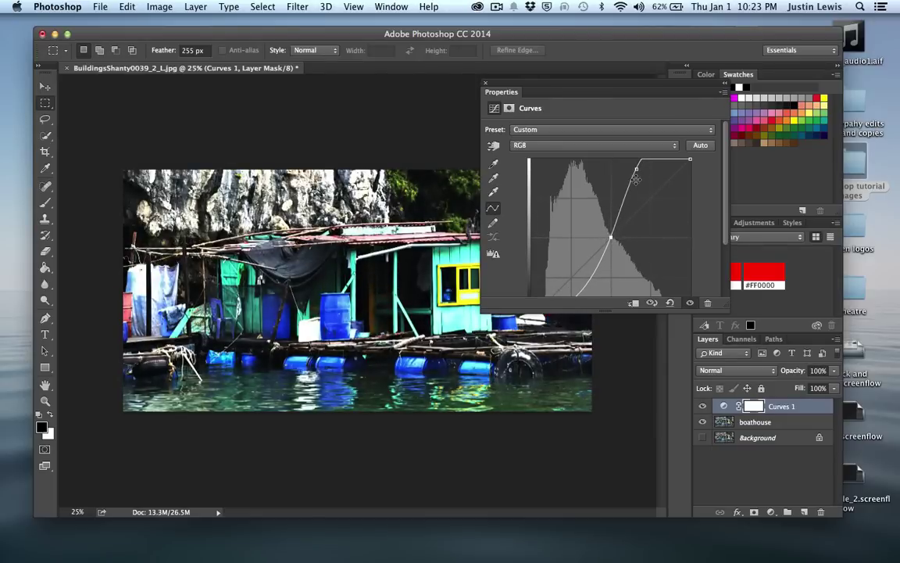
{"action": "left_click_drag", "start_coordinate": [636, 168], "coordinate": [641, 174]}
{"action": "left_click_drag", "start_coordinate": [559, 84], "coordinate": [622, 57]}
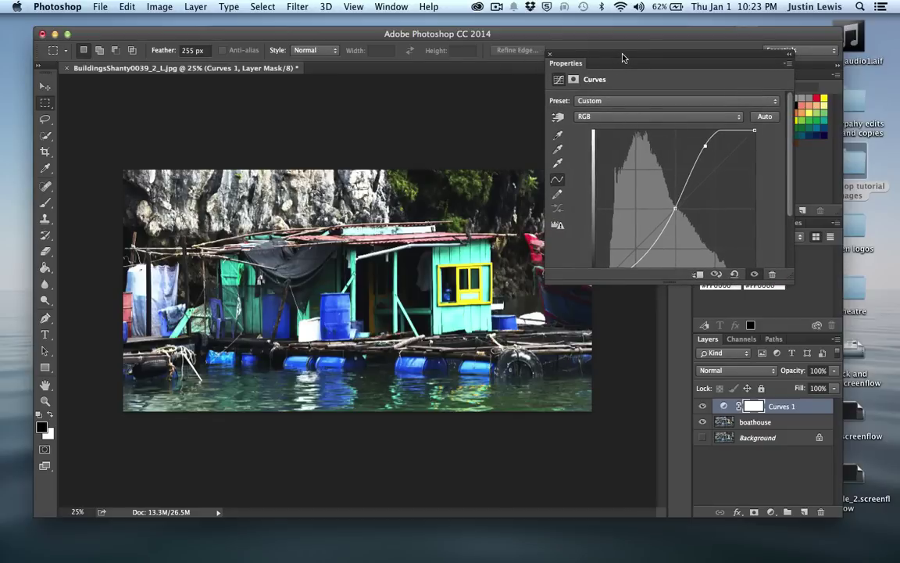
On the Green channel curve, add a highlight and a lower midtone point, and keep both close to the diagonal.
{"action": "left_click", "coordinate": [586, 117]}
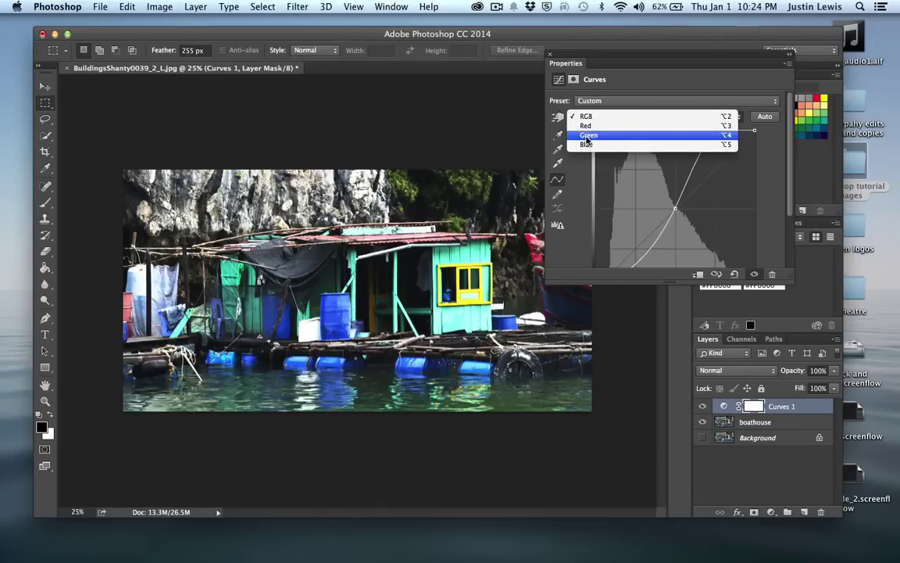
{"action": "left_click", "coordinate": [587, 136]}
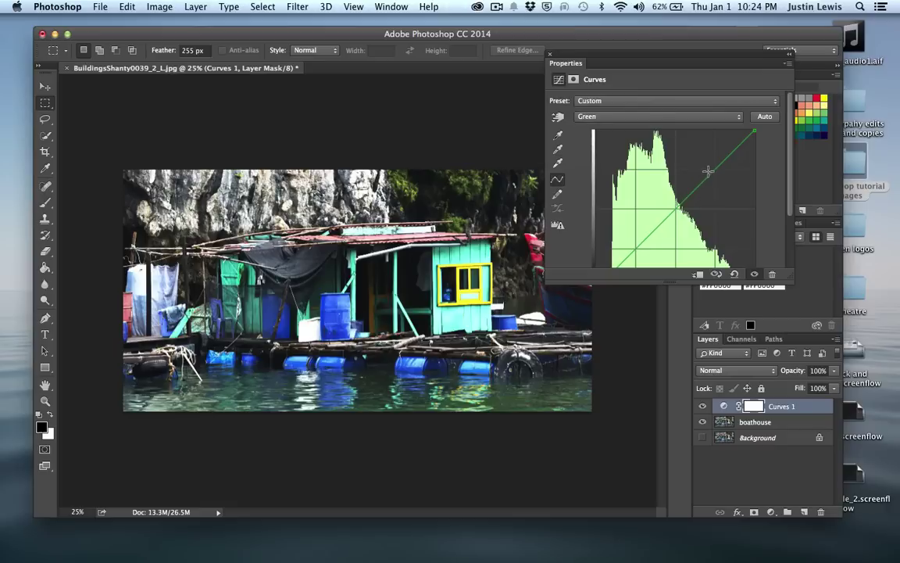
{"action": "left_click_drag", "start_coordinate": [709, 171], "coordinate": [711, 164]}
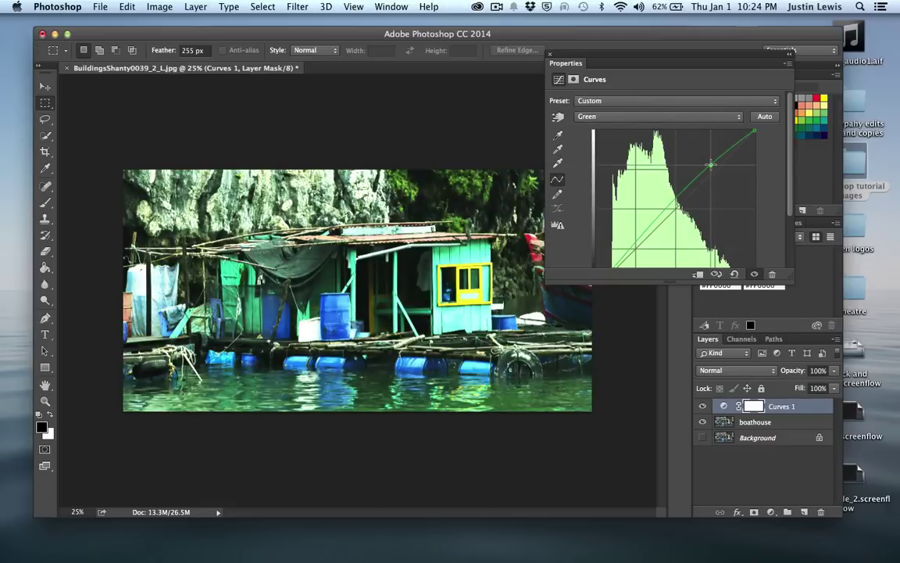
{"action": "left_click_drag", "start_coordinate": [663, 211], "coordinate": [663, 218]}
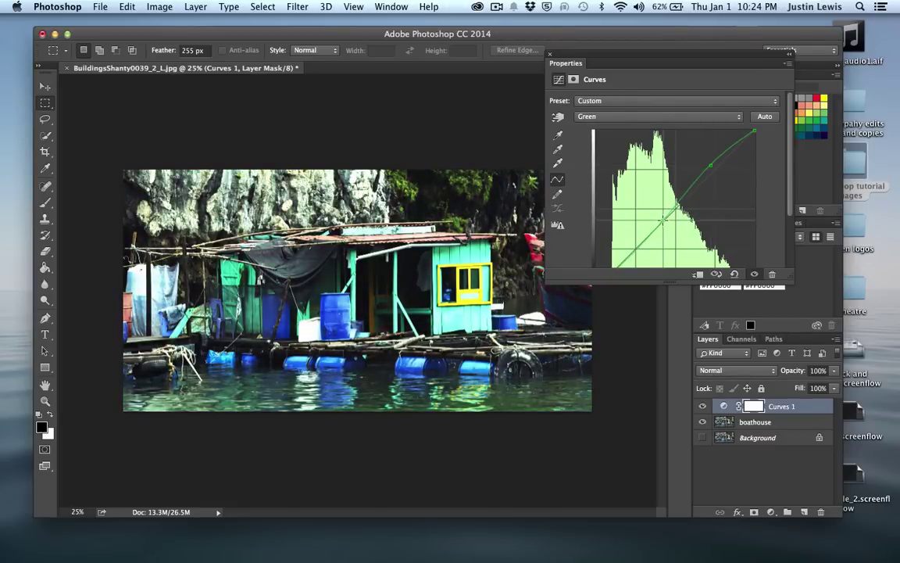
{"action": "mouse_move", "coordinate": [711, 165]}
{"action": "left_mouse_down"}
{"action": "mouse_move", "coordinate": [710, 189]}
{"action": "mouse_move", "coordinate": [706, 176]}
{"action": "left_mouse_up"}
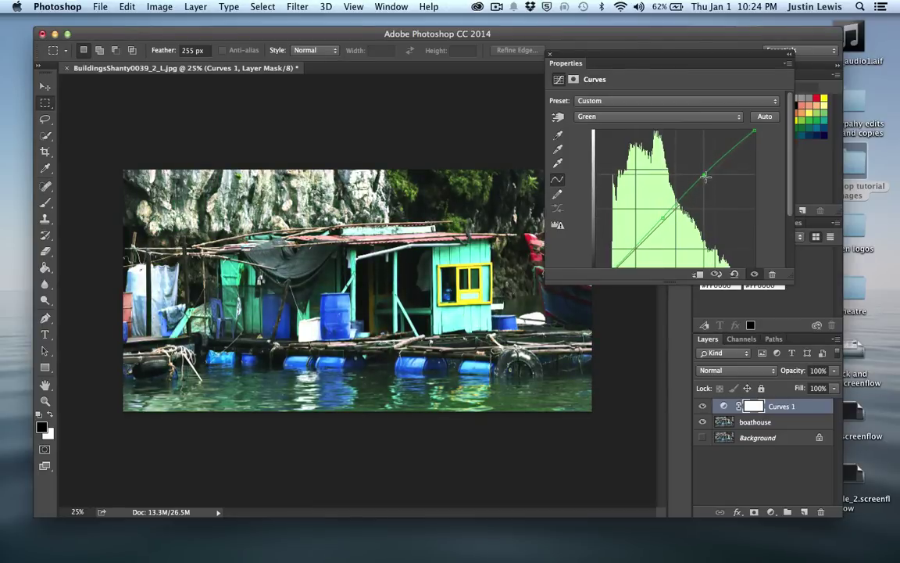
Raise the upper part of the Red channel curve above the diagonal to warm the image.
{"action": "left_click", "coordinate": [610, 117]}
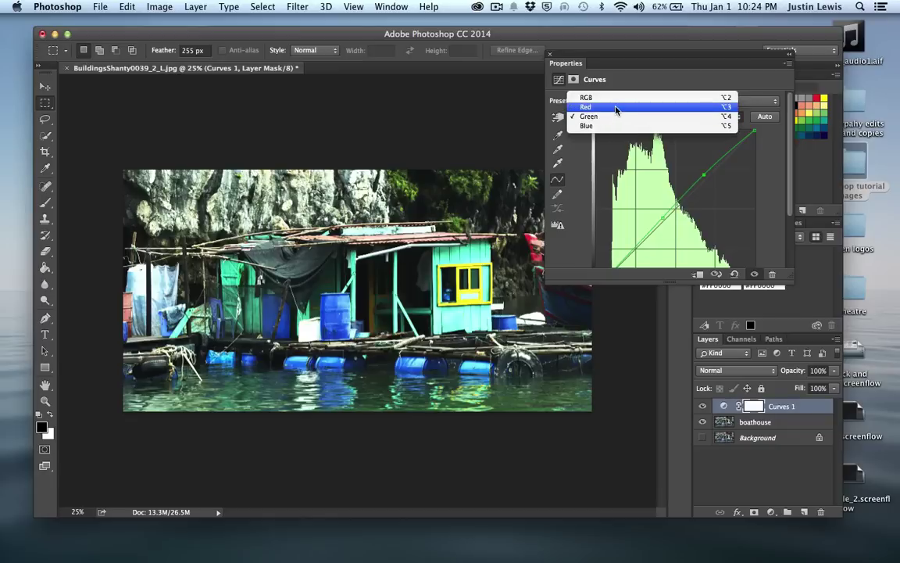
{"action": "left_click", "coordinate": [617, 107]}
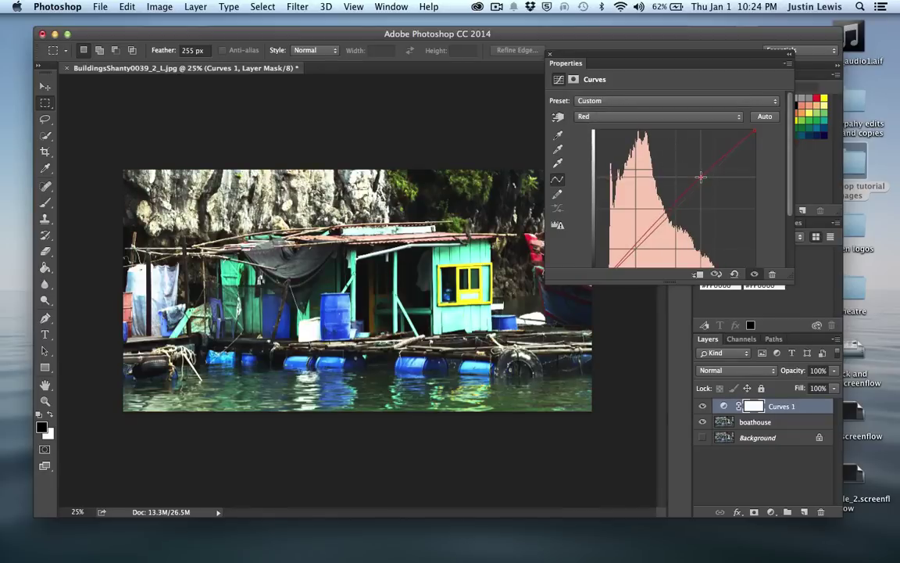
{"action": "left_click_drag", "start_coordinate": [702, 178], "coordinate": [699, 165]}
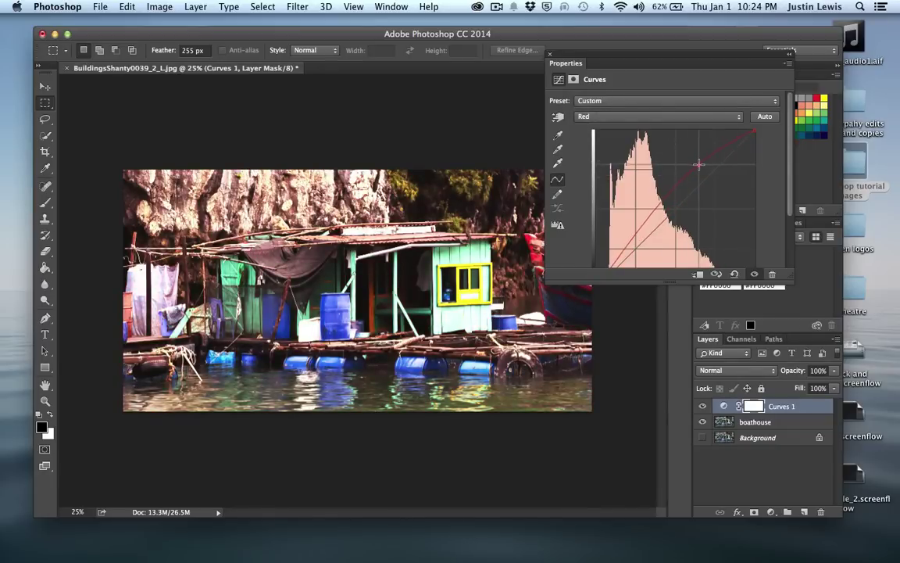
Raise the upper part of the Blue channel curve slightly above the diagonal.
{"action": "left_click", "coordinate": [643, 116]}
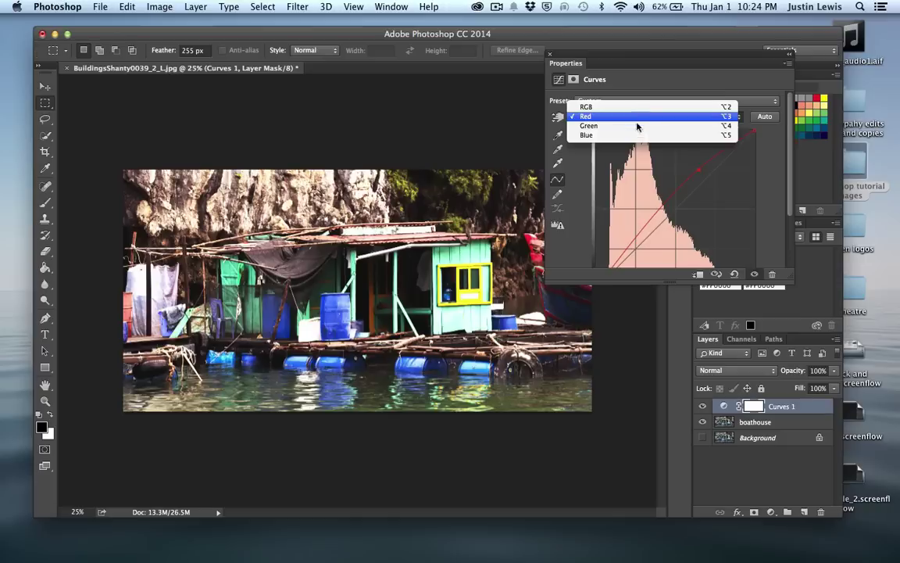
{"action": "left_click", "coordinate": [635, 136]}
{"action": "left_click_drag", "start_coordinate": [697, 186], "coordinate": [713, 158]}
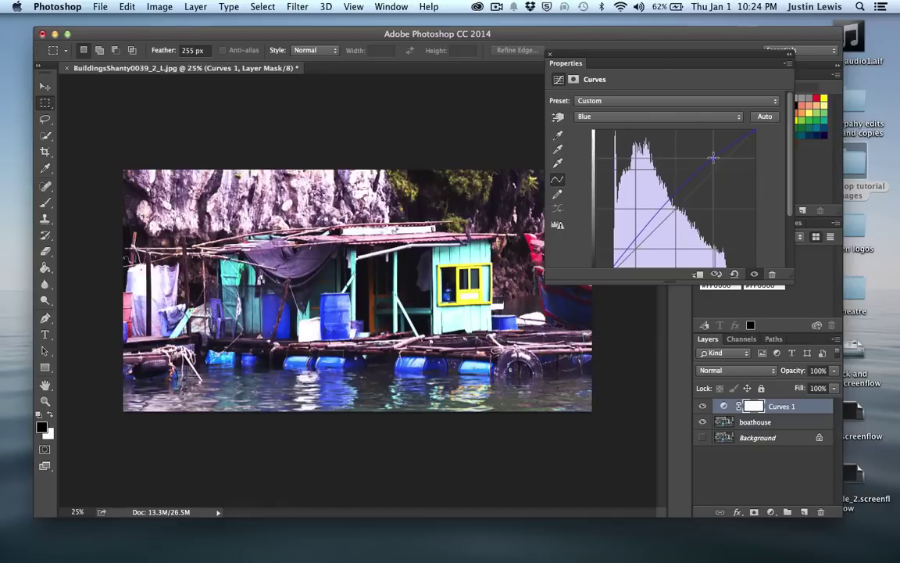
Pull the Red channel's highlight point below the diagonal to shift the image toward cyan and blue.
{"action": "left_click", "coordinate": [631, 117]}
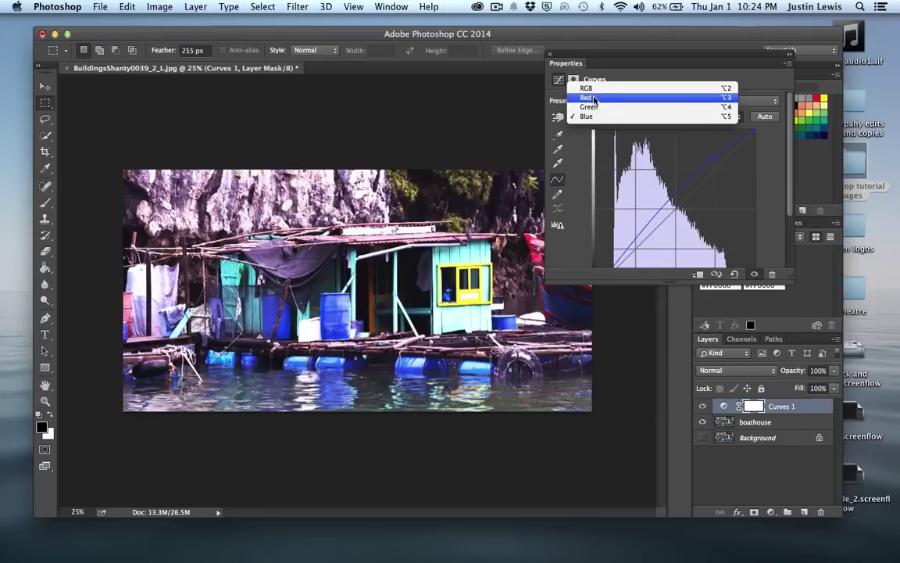
{"action": "left_click", "coordinate": [588, 98]}
{"action": "left_click_drag", "start_coordinate": [701, 168], "coordinate": [698, 197]}
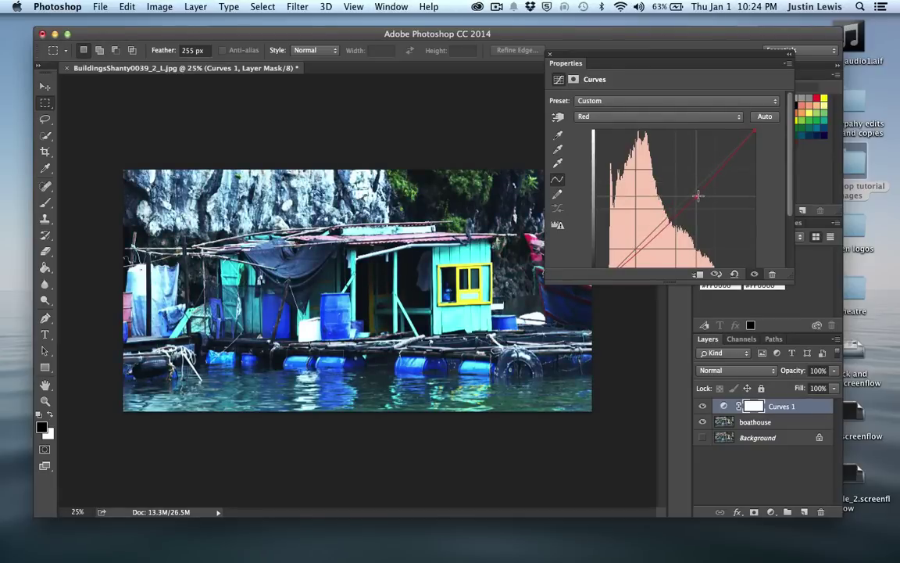
Close the floating Curves properties and add a new empty layer above the Curves adjustment layer.
{"action": "left_click", "coordinate": [551, 55]}
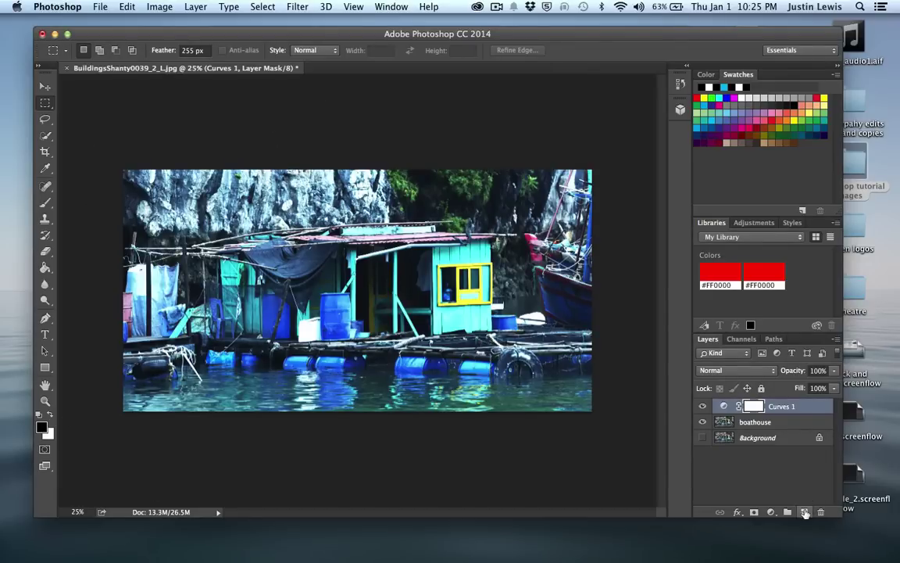
{"action": "left_click", "coordinate": [805, 512]}
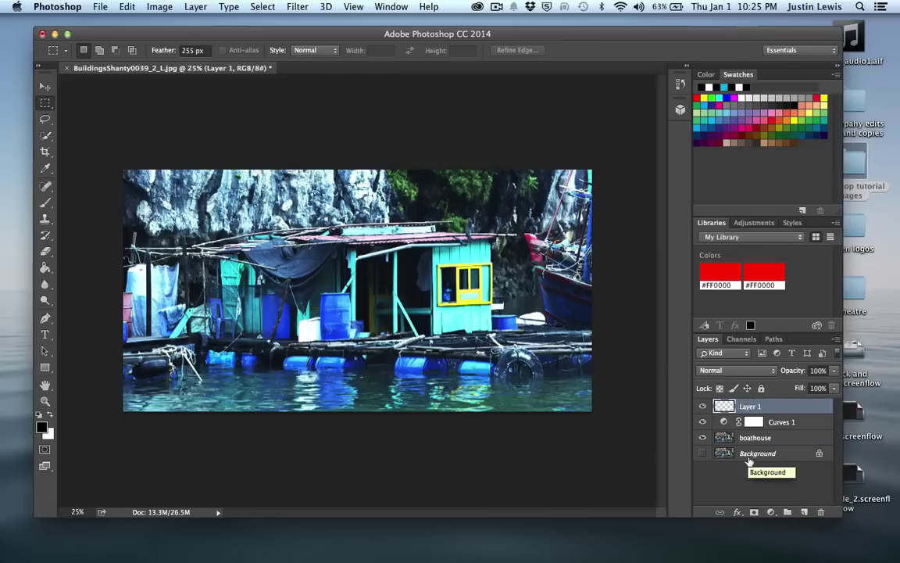
Fill Layer 1 with black and delete a large feathered rectangular area from its centre to form a dark vignette, leaving nothing selected.
{"action": "left_click", "coordinate": [45, 267]}
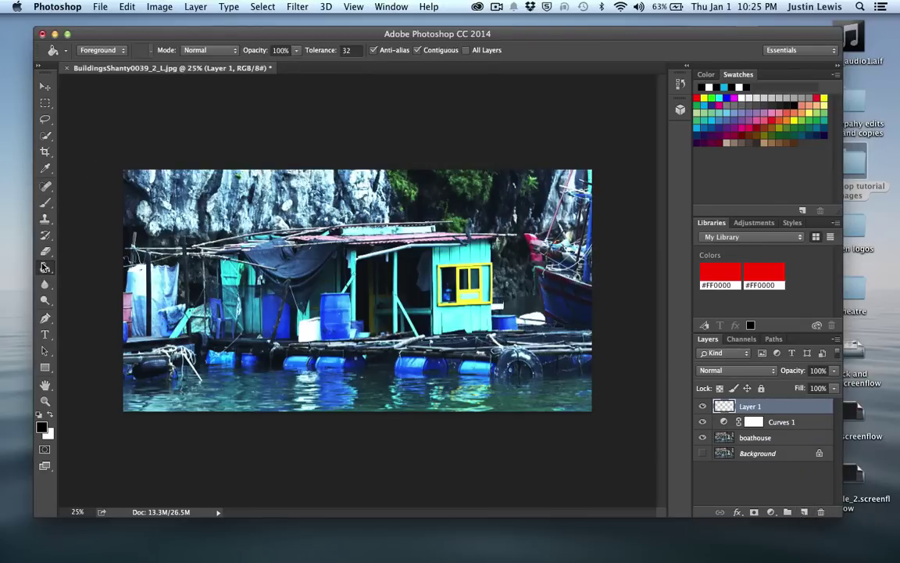
{"action": "left_click", "coordinate": [247, 238]}
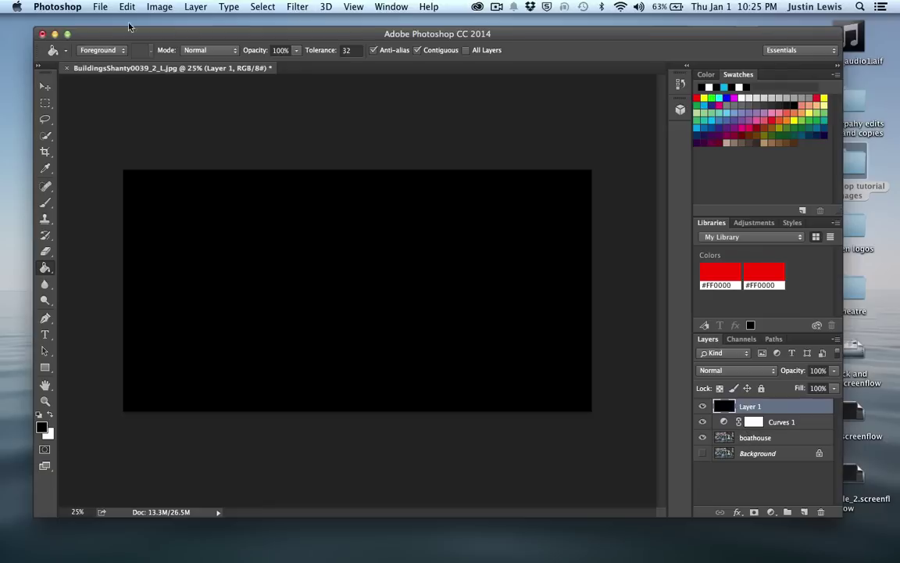
{"action": "left_click", "coordinate": [45, 105]}
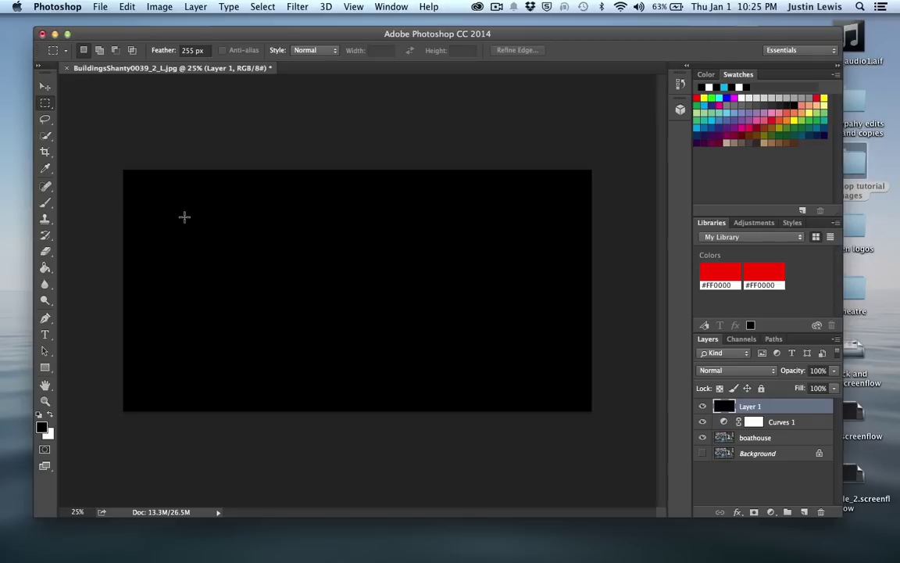
{"action": "left_click_drag", "start_coordinate": [181, 208], "coordinate": [555, 385]}
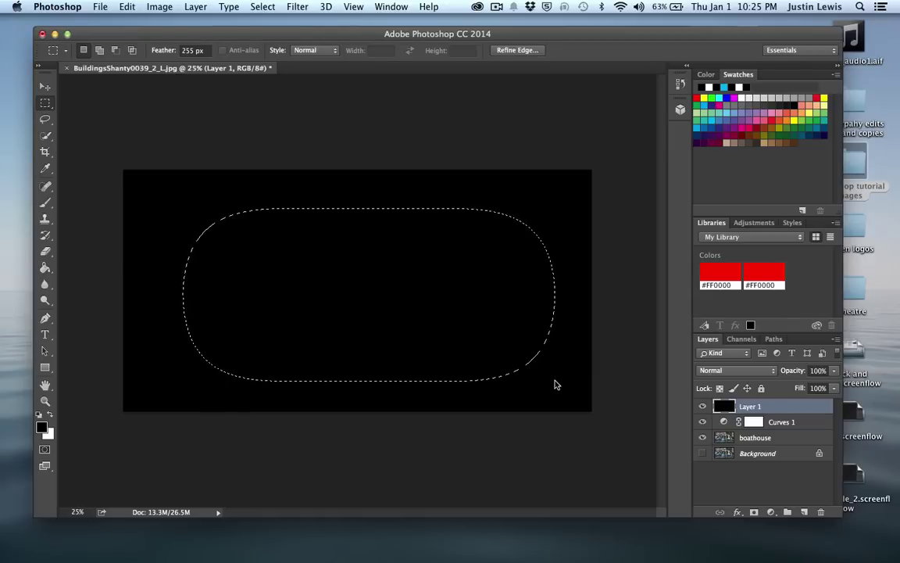
{"action": "key", "text": "Delete"}
{"action": "key", "text": "super+d"}
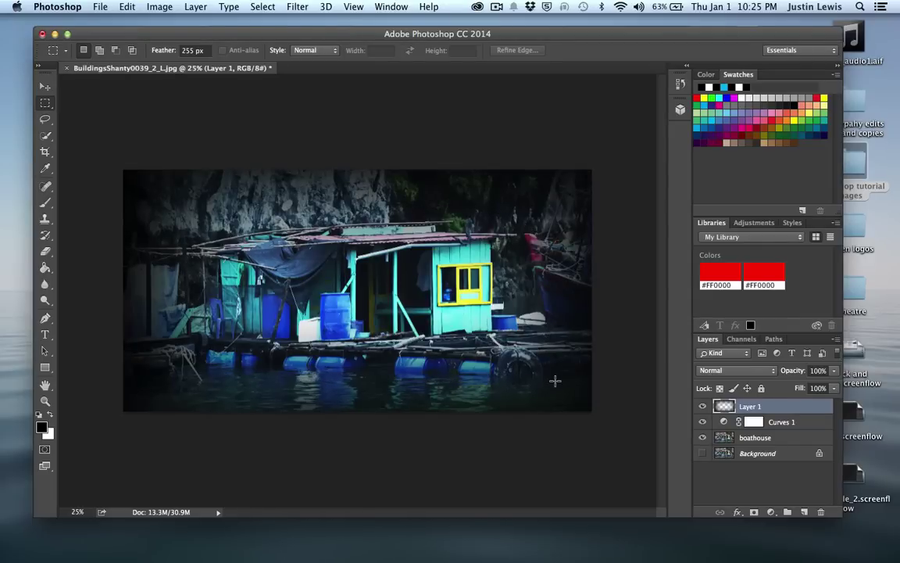
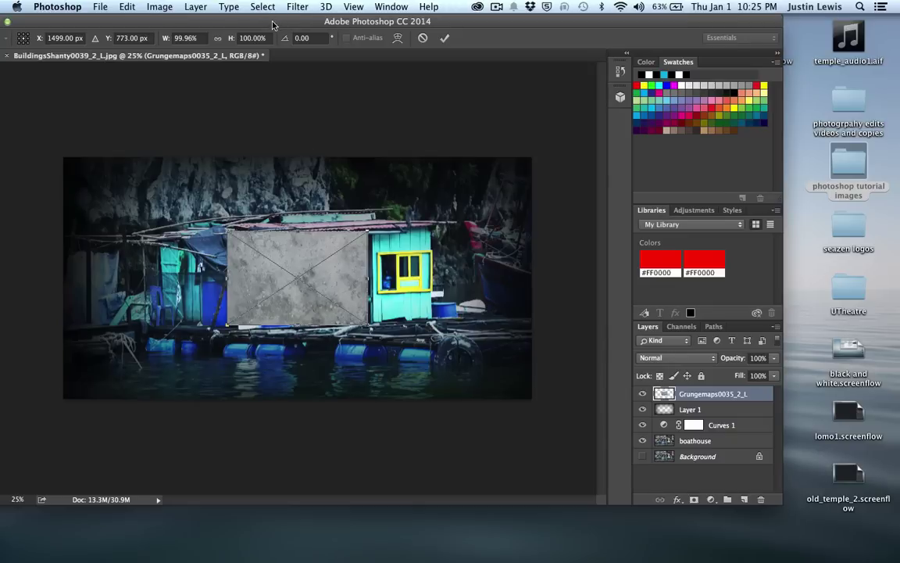
Scale the placed Grungemaps0035_2_L texture to about 355% by 330% with a 0.57° rotation so it covers the whole canvas, and commit the placement.
{"action": "left_click_drag", "start_coordinate": [247, 17], "coordinate": [405, 15]}
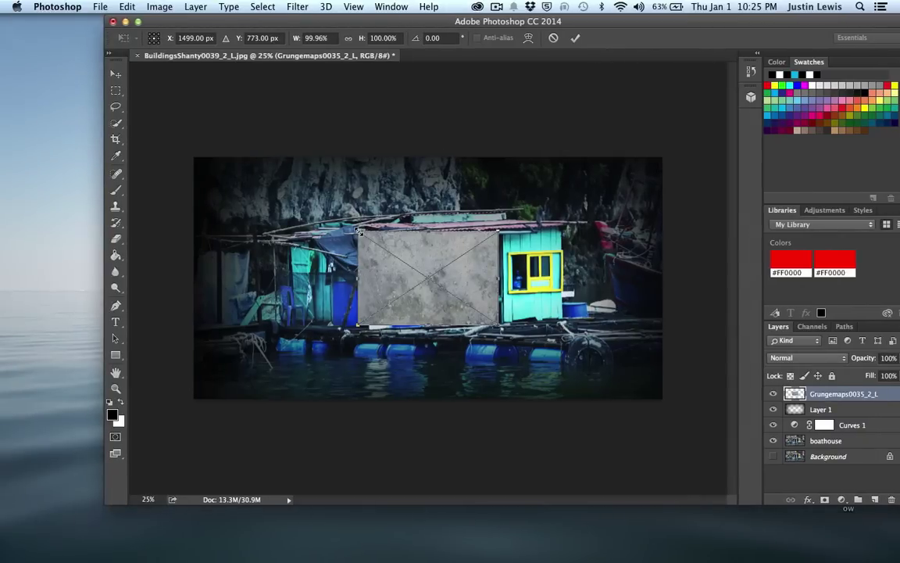
{"action": "left_click_drag", "start_coordinate": [358, 231], "coordinate": [328, 221]}
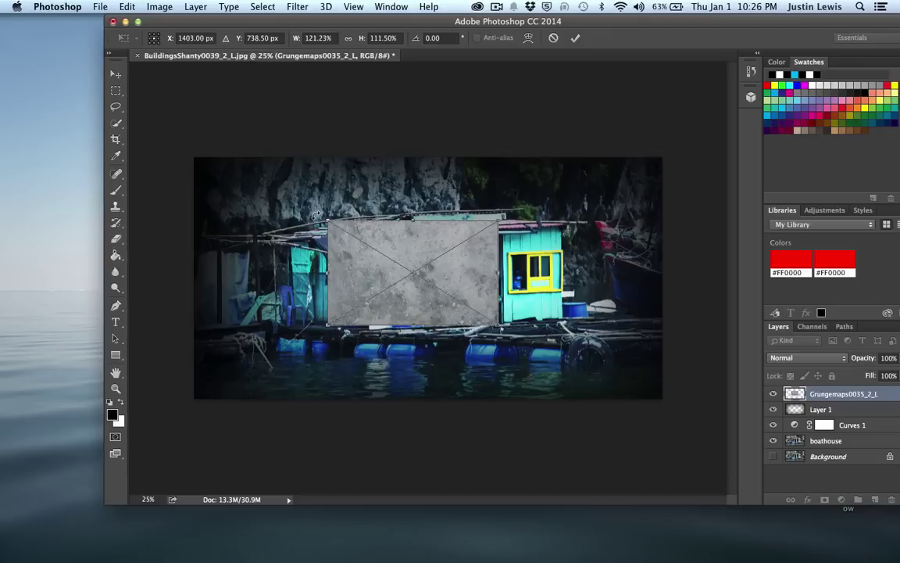
{"action": "left_click_drag", "start_coordinate": [316, 214], "coordinate": [361, 202]}
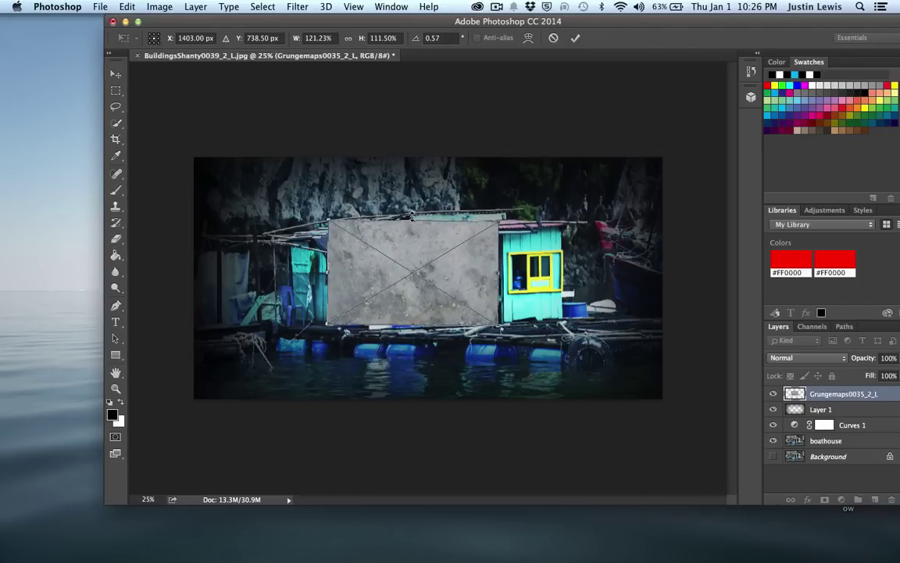
{"action": "mouse_move", "coordinate": [411, 216]}
{"action": "left_mouse_down"}
{"action": "mouse_move", "coordinate": [413, 196]}
{"action": "mouse_move", "coordinate": [413, 220]}
{"action": "left_mouse_up"}
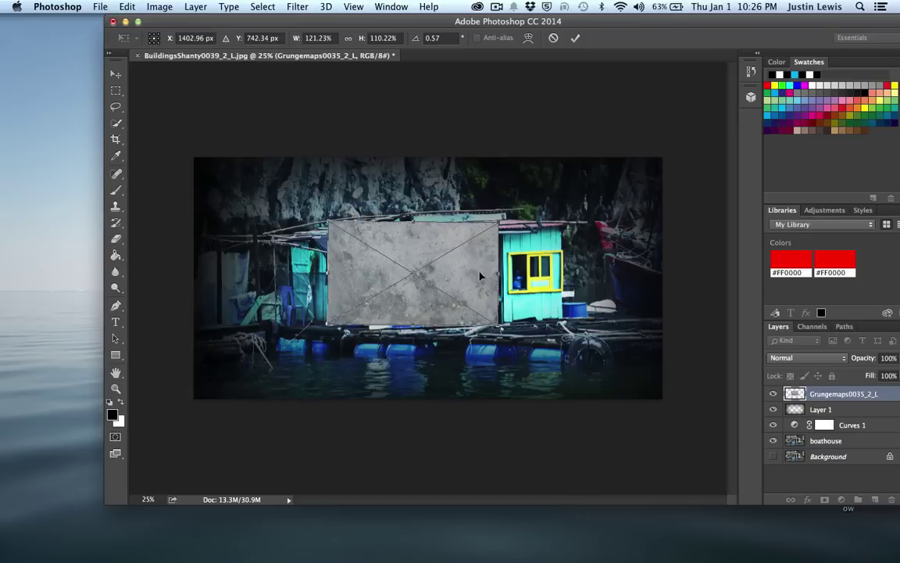
{"action": "mouse_move", "coordinate": [499, 275]}
{"action": "left_mouse_down"}
{"action": "mouse_move", "coordinate": [525, 275]}
{"action": "mouse_move", "coordinate": [512, 275]}
{"action": "left_mouse_up"}
{"action": "mouse_move", "coordinate": [419, 326]}
{"action": "left_mouse_down"}
{"action": "mouse_move", "coordinate": [421, 346]}
{"action": "mouse_move", "coordinate": [418, 337]}
{"action": "left_mouse_up"}
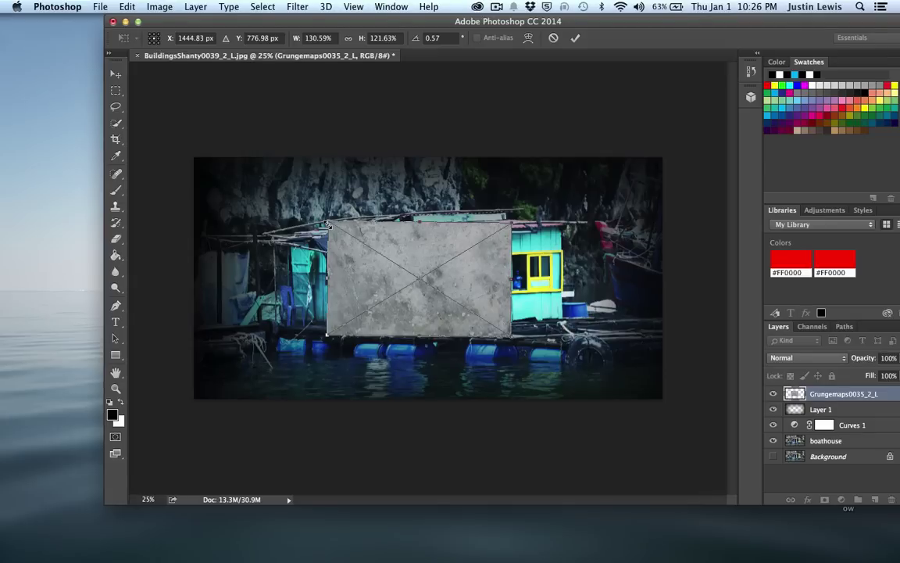
{"action": "left_click_drag", "start_coordinate": [328, 223], "coordinate": [146, 163]}
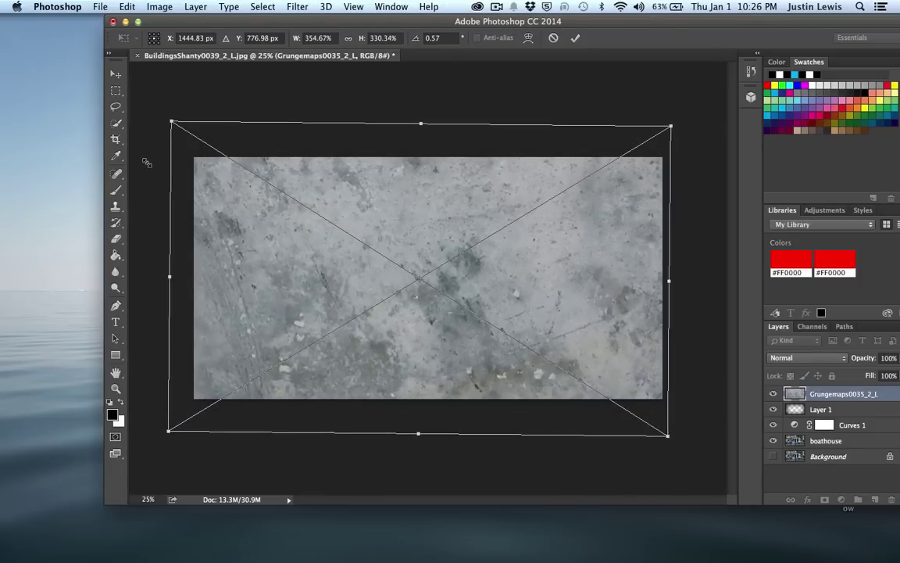
{"action": "key", "text": "Return"}
{"action": "key", "text": "m"}
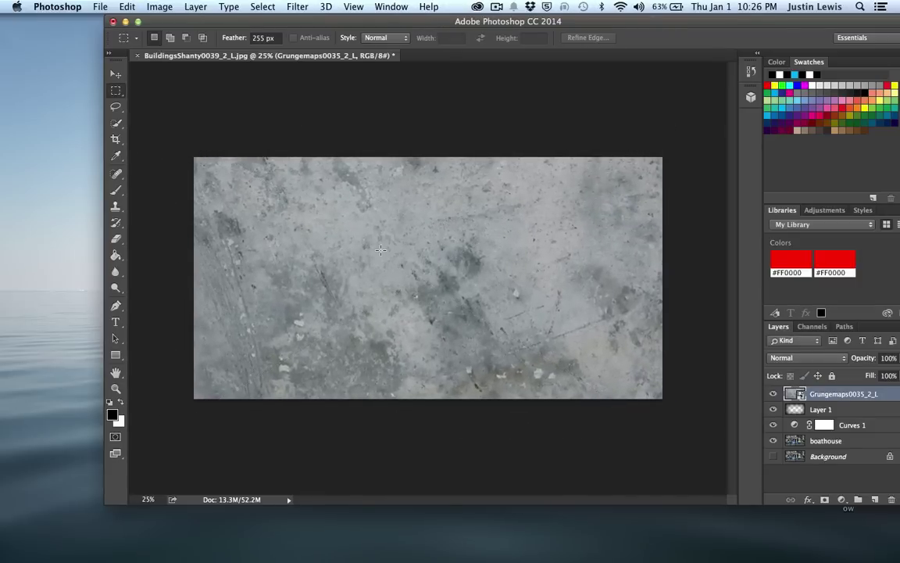
Try the Soft Light blend mode on the Grungemaps0035_2_L texture layer.
{"action": "left_click", "coordinate": [789, 360]}
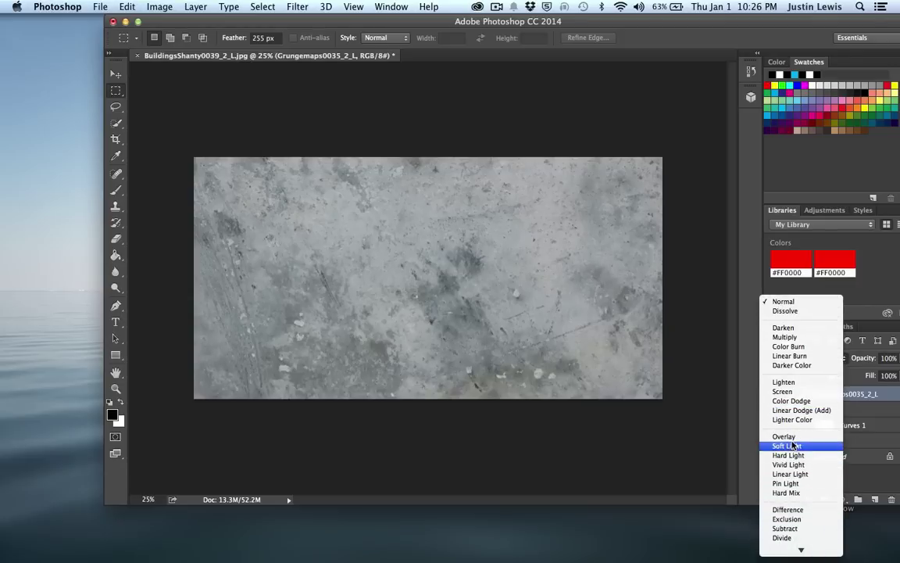
{"action": "left_click", "coordinate": [793, 445]}
{"action": "left_click_drag", "start_coordinate": [413, 16], "coordinate": [383, 16]}
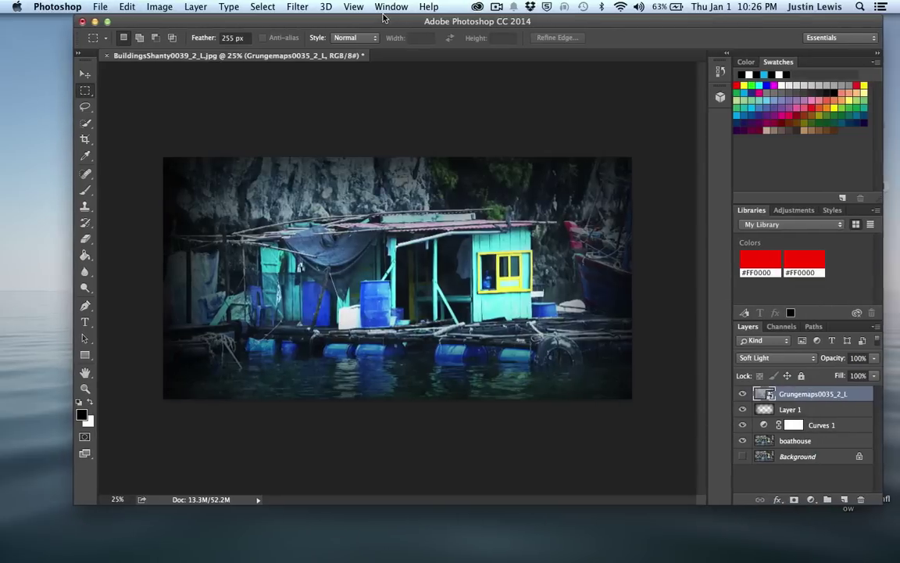
Toggle the Grungemaps0035_2_L layer's visibility repeatedly to compare the photo with and without the Soft Light texture.
{"action": "left_click", "coordinate": [742, 394]}
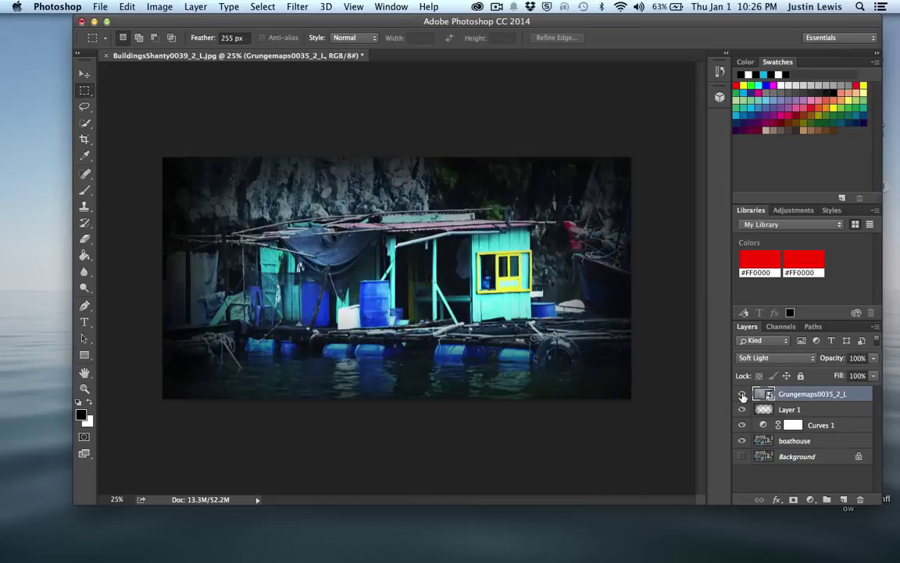
{"action": "left_click", "coordinate": [742, 394]}
{"action": "left_click", "coordinate": [742, 394]}
{"action": "left_click", "coordinate": [742, 394]}
{"action": "left_click", "coordinate": [742, 394]}
{"action": "left_click", "coordinate": [742, 394]}
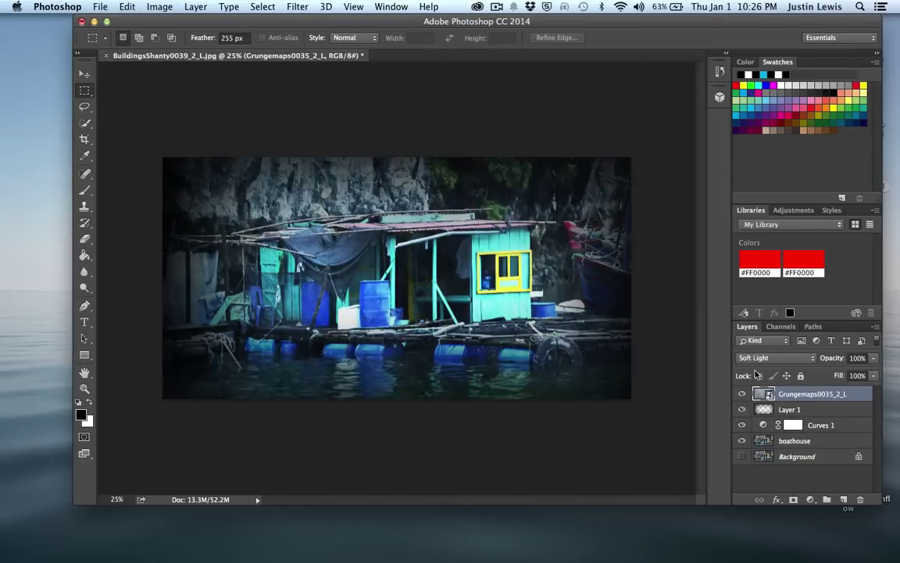
Try the Darken blend mode on the texture layer, and settle on Overlay instead.
{"action": "left_click", "coordinate": [758, 358]}
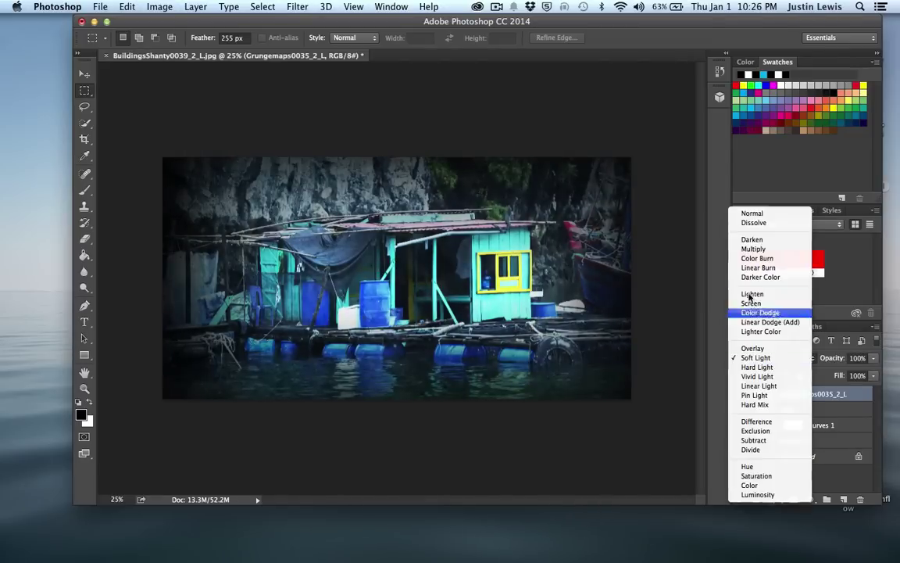
{"action": "left_click", "coordinate": [752, 236]}
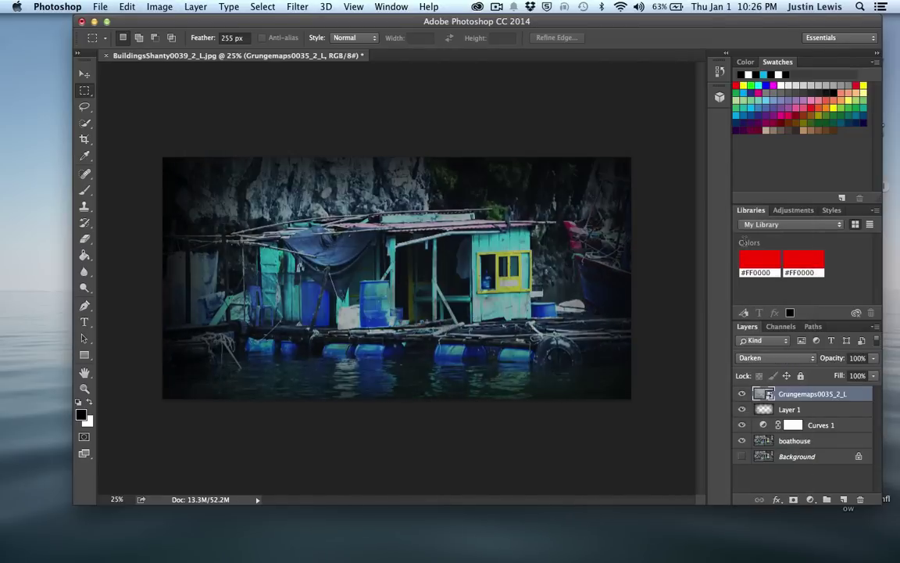
{"action": "left_click", "coordinate": [759, 358]}
{"action": "left_click", "coordinate": [752, 357]}
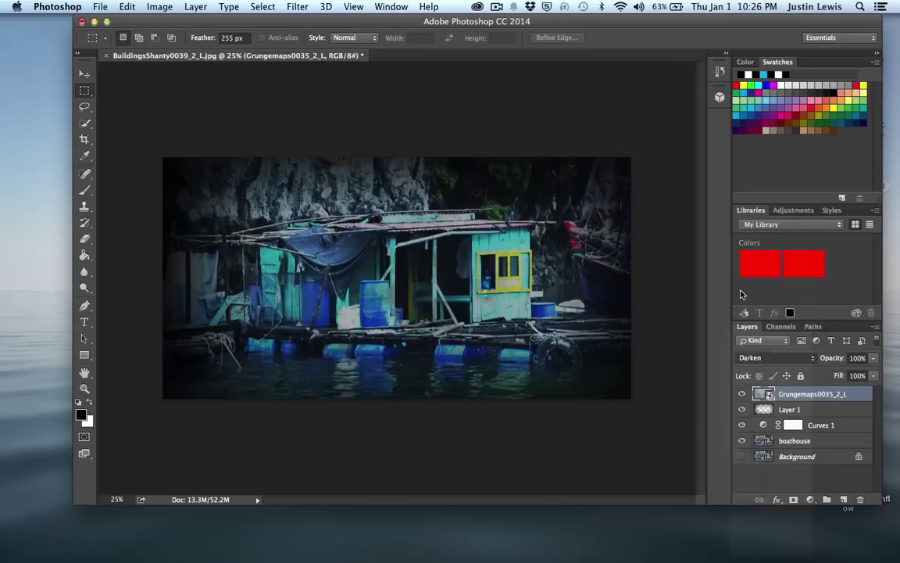
{"action": "left_click", "coordinate": [755, 358]}
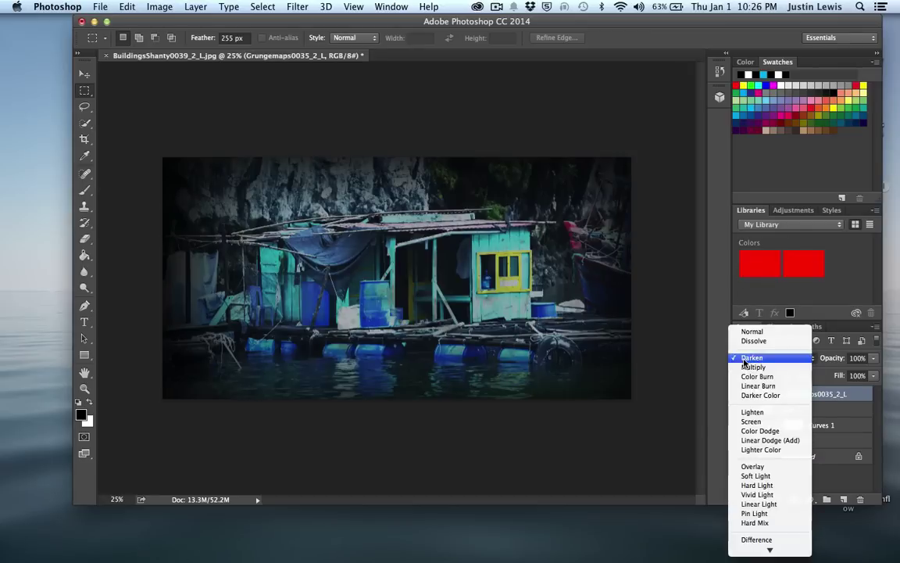
{"action": "left_click", "coordinate": [752, 466]}
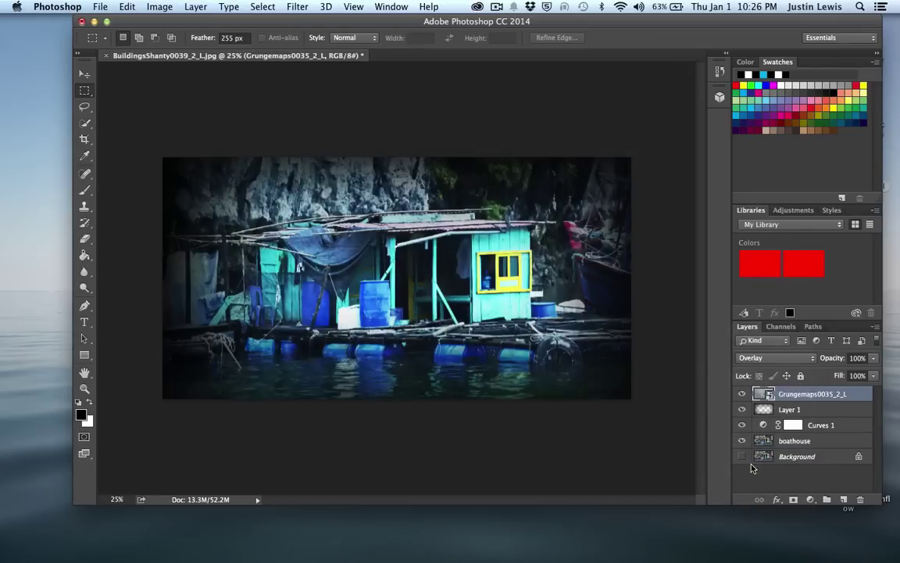
Compare the photo with and without the Overlay texture by toggling its layer's visibility, leaving the texture layer hidden.
{"action": "left_click", "coordinate": [742, 394]}
{"action": "left_click", "coordinate": [742, 394]}
{"action": "left_click", "coordinate": [742, 394]}
{"action": "left_click", "coordinate": [742, 394]}
{"action": "left_click", "coordinate": [742, 394]}
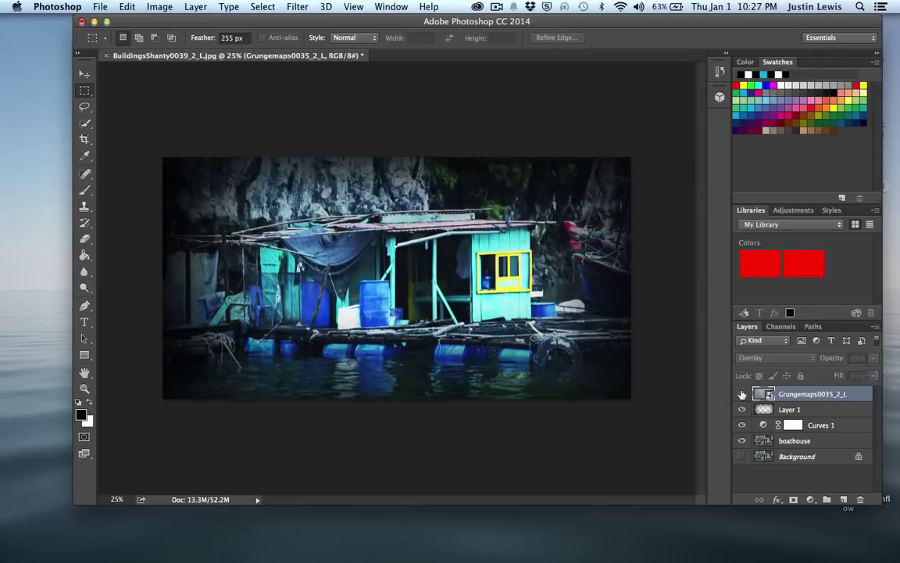
{"action": "left_click", "coordinate": [742, 394]}
{"action": "left_click", "coordinate": [741, 394]}
{"action": "left_click", "coordinate": [742, 394]}
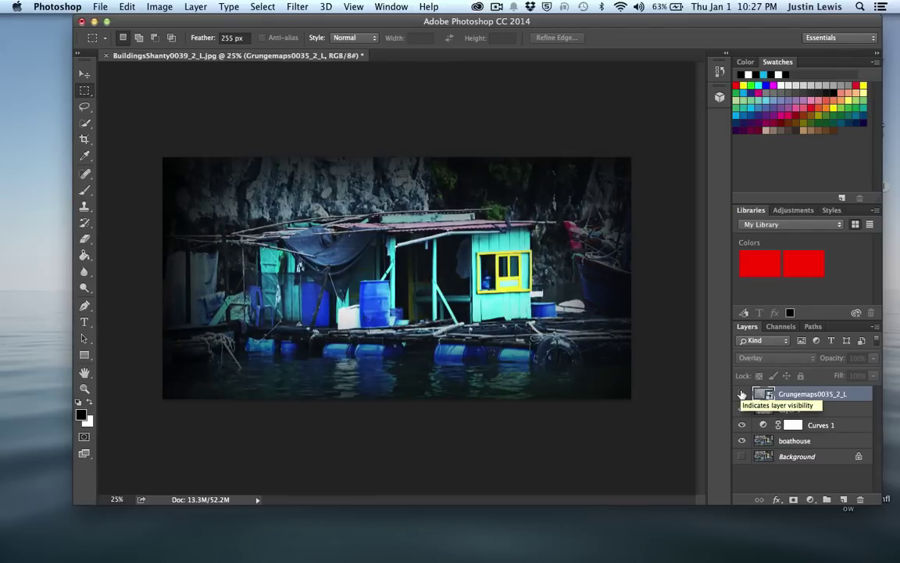
Select all layers from Grungemaps0035_2_L through boathouse and merge them into one layer above the Background.
{"action": "left_click", "coordinate": [830, 441], "text": "shift"}
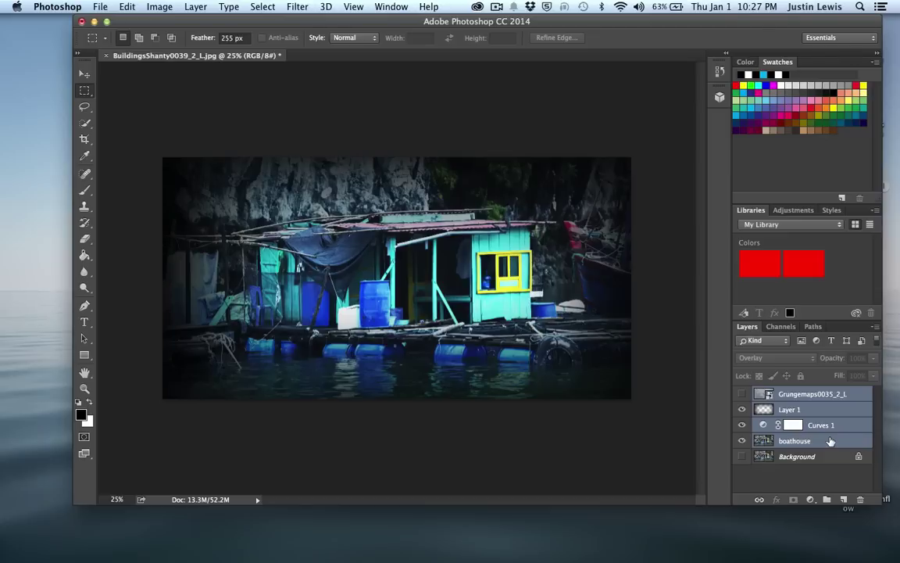
{"action": "left_click", "coordinate": [827, 478]}
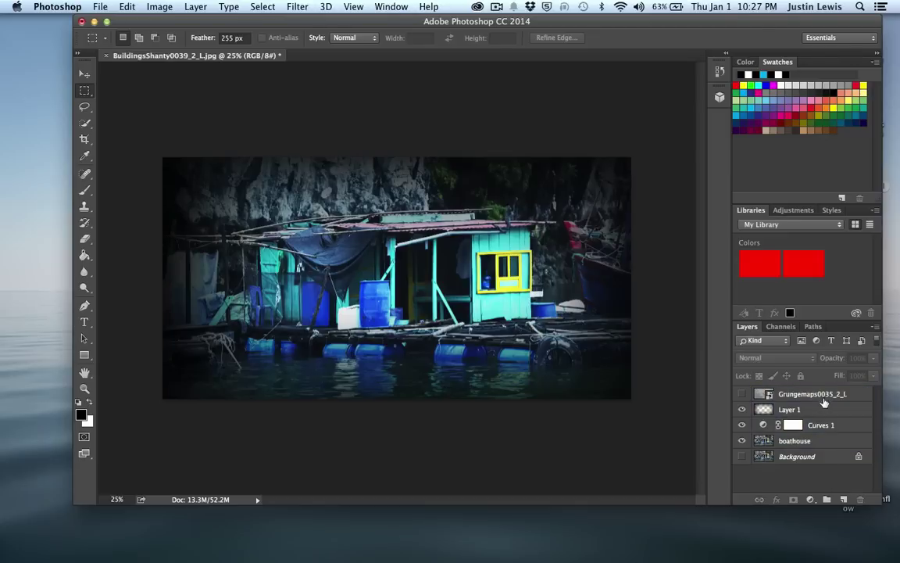
{"action": "left_click", "coordinate": [821, 394]}
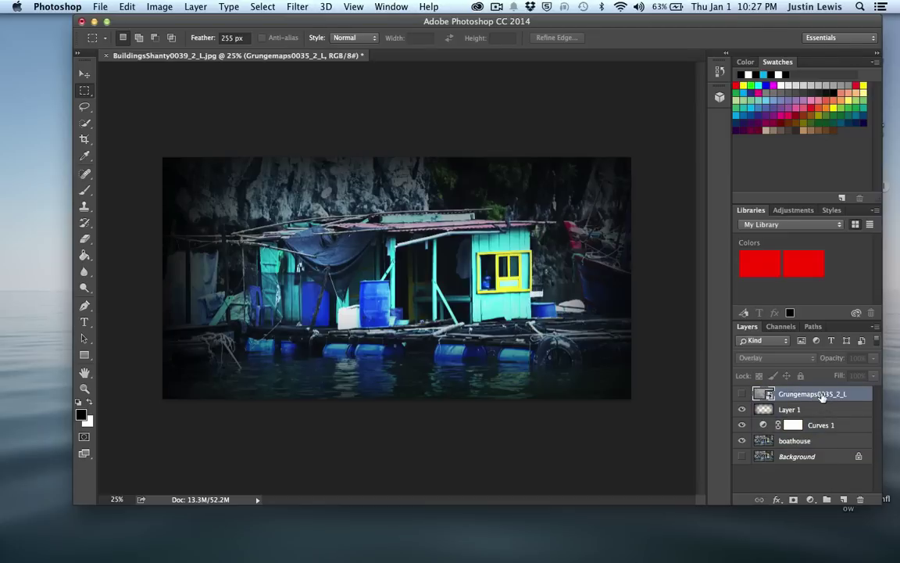
{"action": "left_click", "coordinate": [824, 442], "text": "shift"}
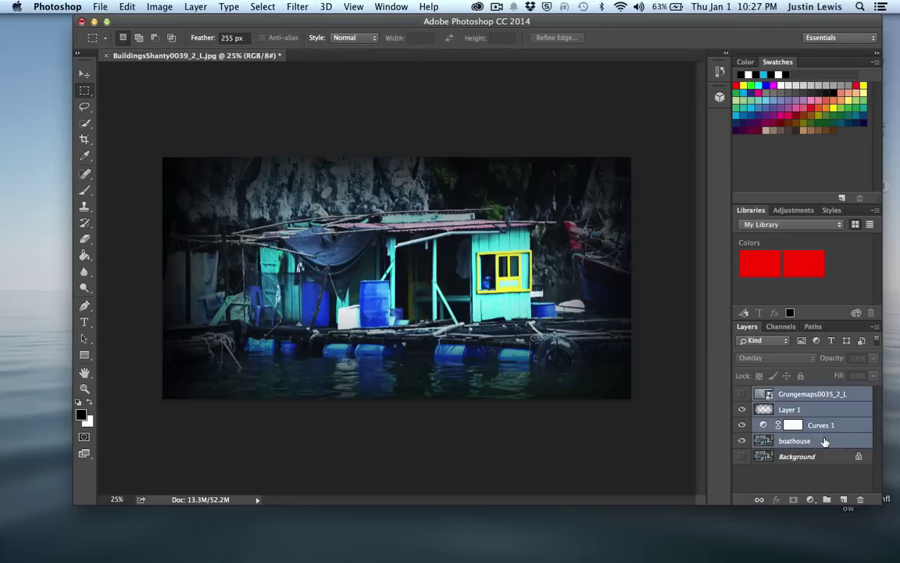
{"action": "key", "text": "super+e"}
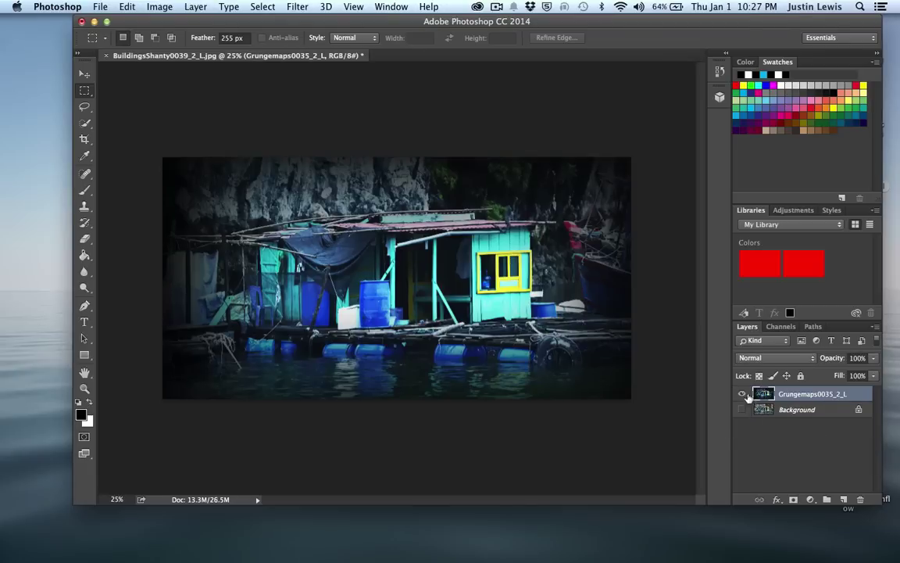
{"action": "left_click", "coordinate": [192, 6]}
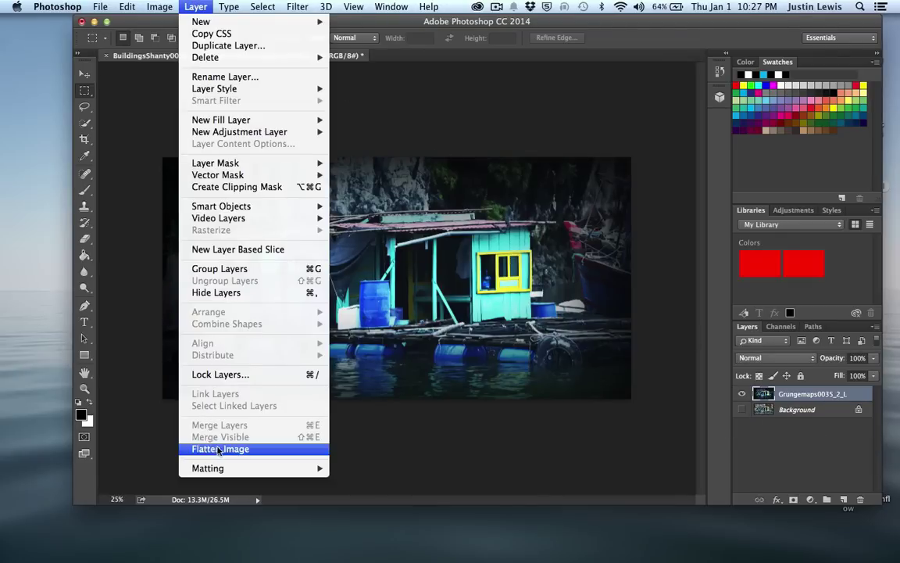
{"action": "left_click", "coordinate": [421, 411]}
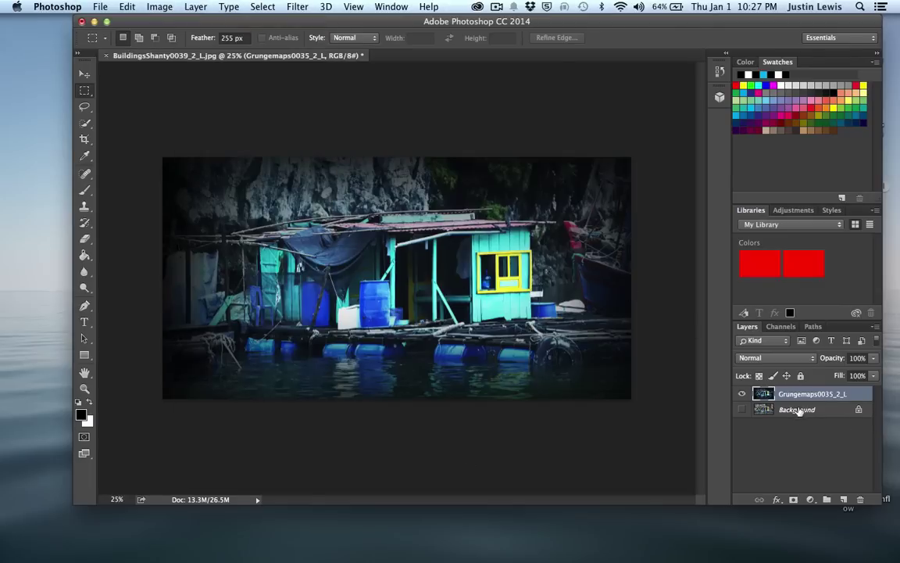
{"action": "left_click", "coordinate": [742, 411]}
Duplicate the merged Grungemaps0035_2_L layer within the same document, accepting the default copy name.
{"action": "right_click", "coordinate": [800, 398]}
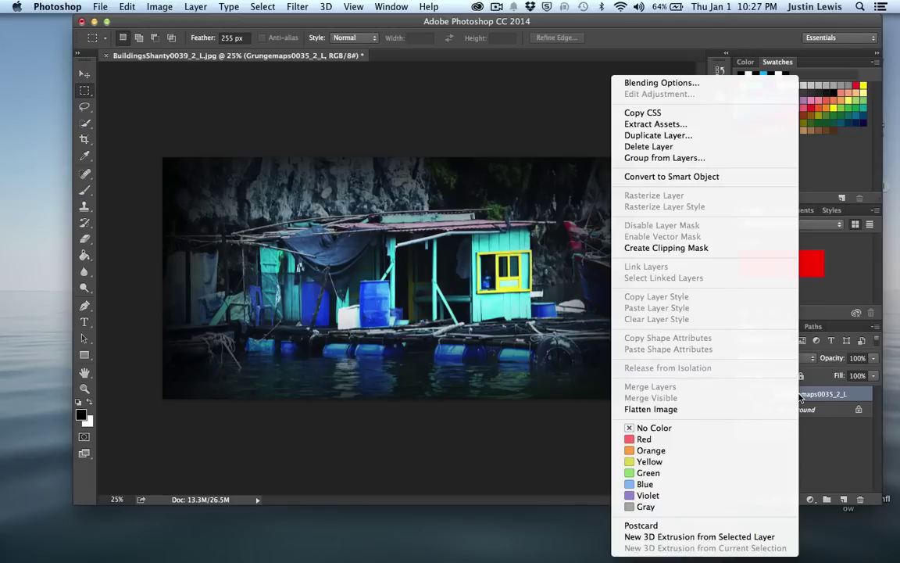
{"action": "left_click", "coordinate": [659, 136]}
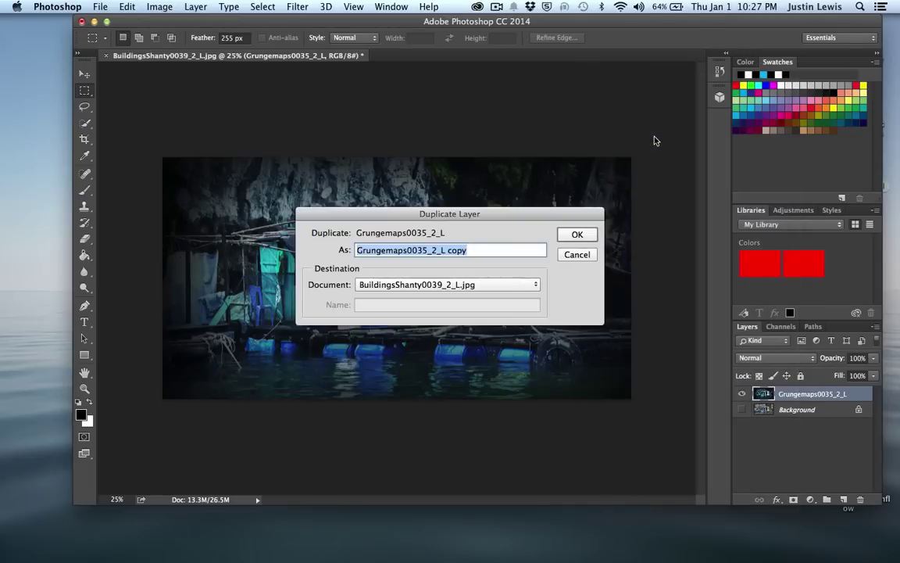
{"action": "left_click", "coordinate": [564, 237]}
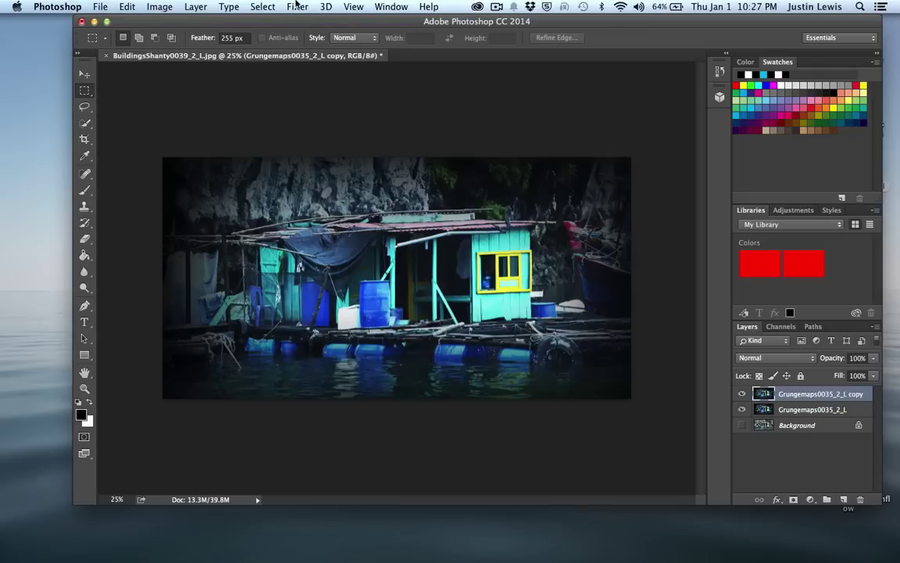
Rename the lower merged layer, directly above the Background, as boathouse1.
{"action": "double_click", "coordinate": [790, 409]}
{"action": "type", "text": "E"}
{"action": "type", "text": "oath"}
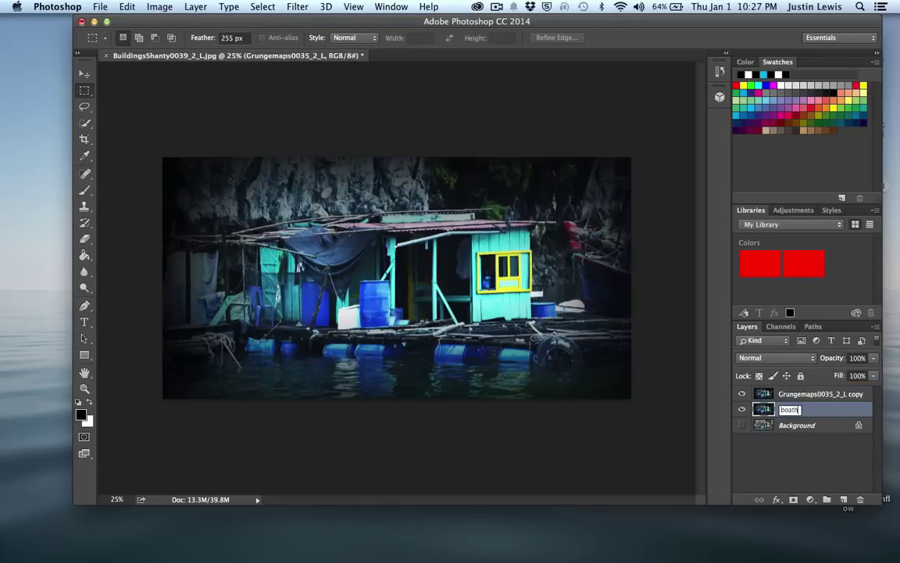
{"action": "type", "text": "ouse1"}
{"action": "key", "text": "Return"}
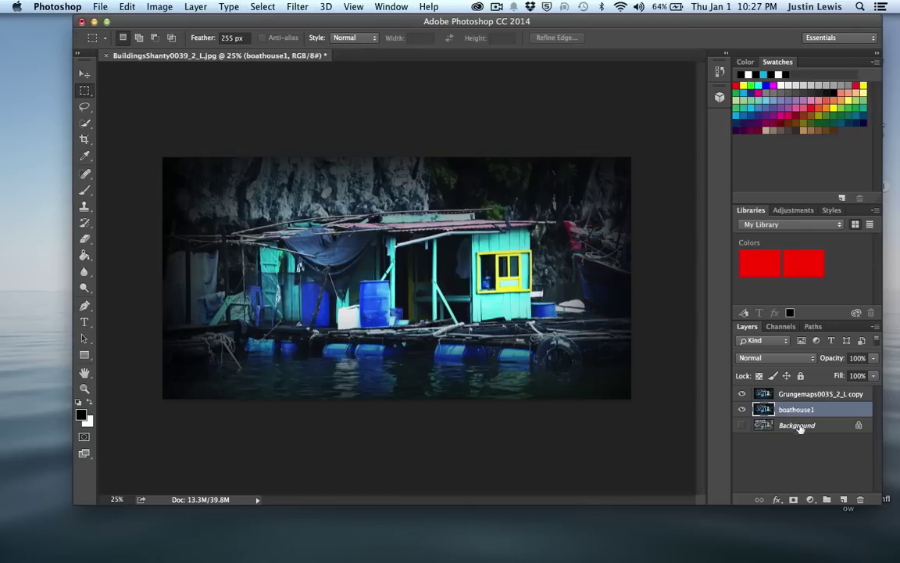
Rename the duplicated Grungemaps0035_2_L copy layer as boathouse blur.
{"action": "double_click", "coordinate": [809, 394]}
{"action": "type", "text": "bo"}
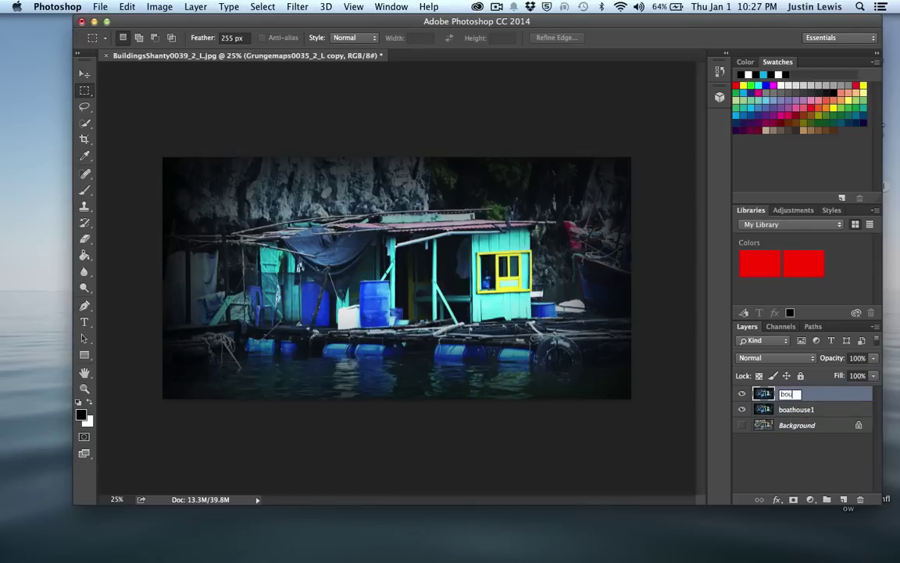
{"action": "type", "text": "u"}
{"action": "key", "text": "BackSpace"}
{"action": "type", "text": "at"}
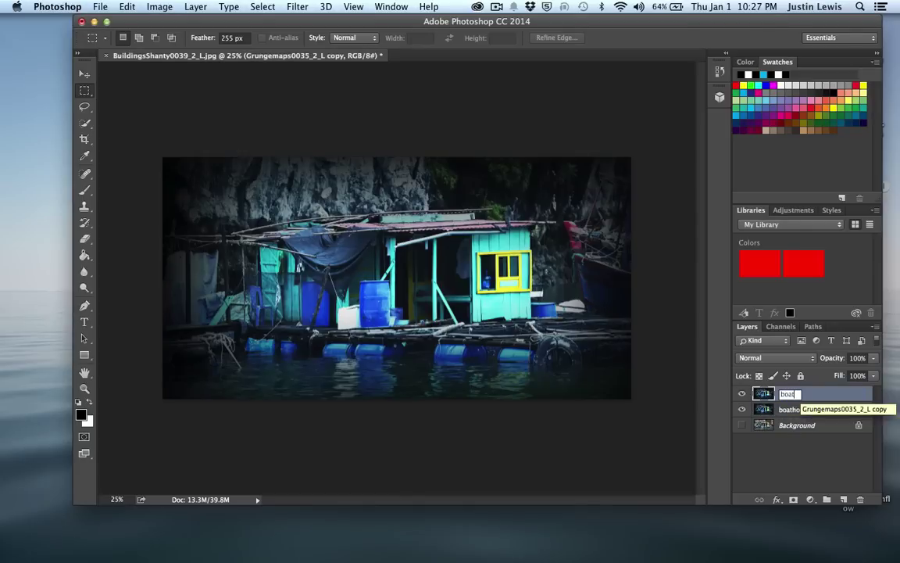
{"action": "type", "text": "house blur"}
{"action": "key", "text": "Return"}
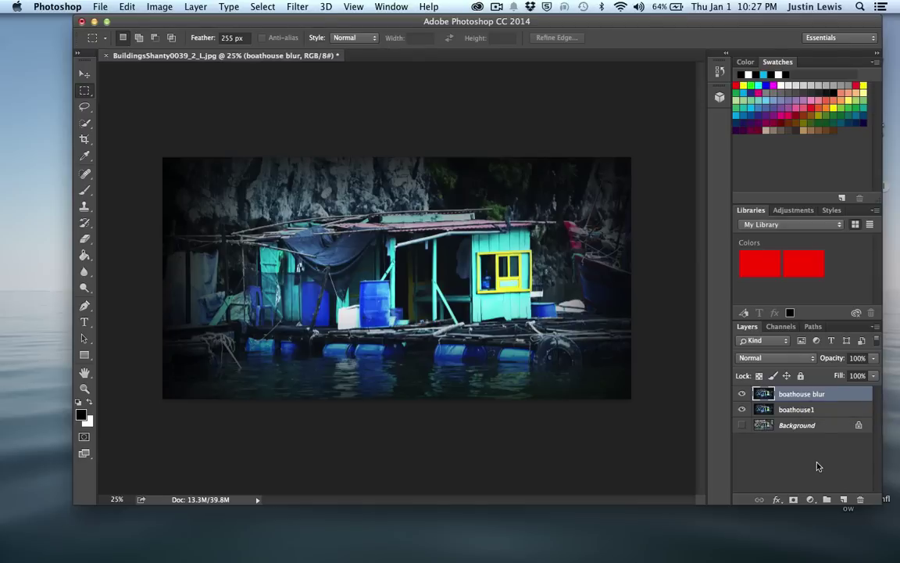
Apply a Gaussian Blur with a 9.1 pixel radius to the boathouse blur layer.
{"action": "left_click", "coordinate": [297, 7]}
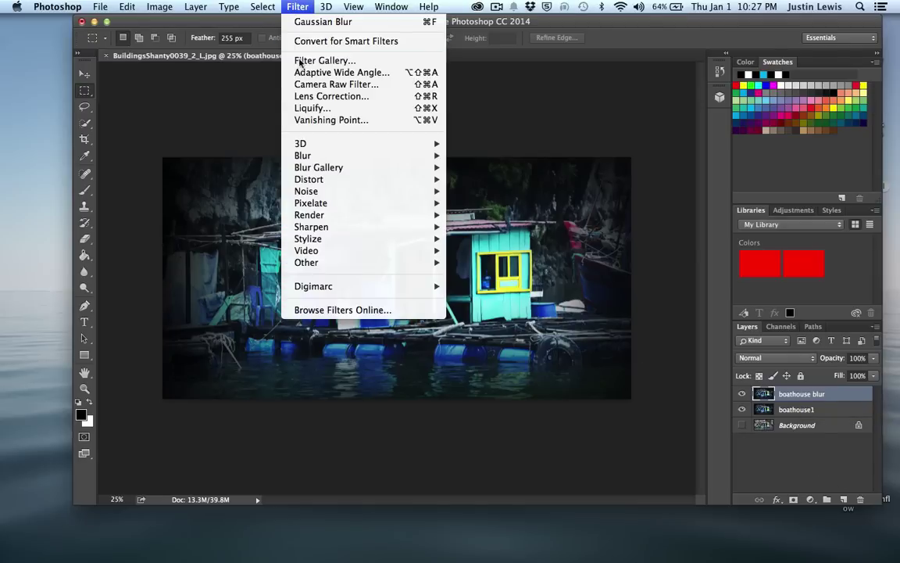
{"action": "mouse_move", "coordinate": [297, 156]}
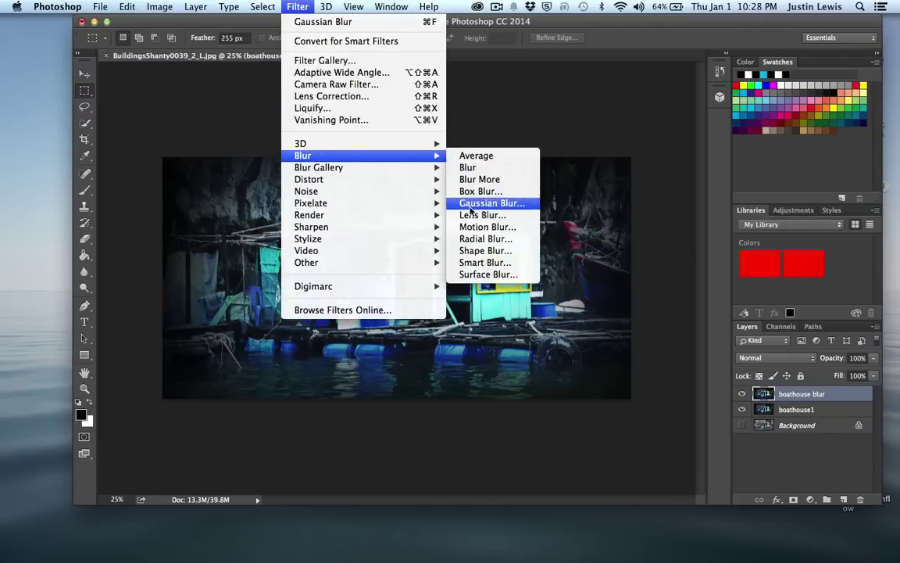
{"action": "left_click", "coordinate": [469, 203]}
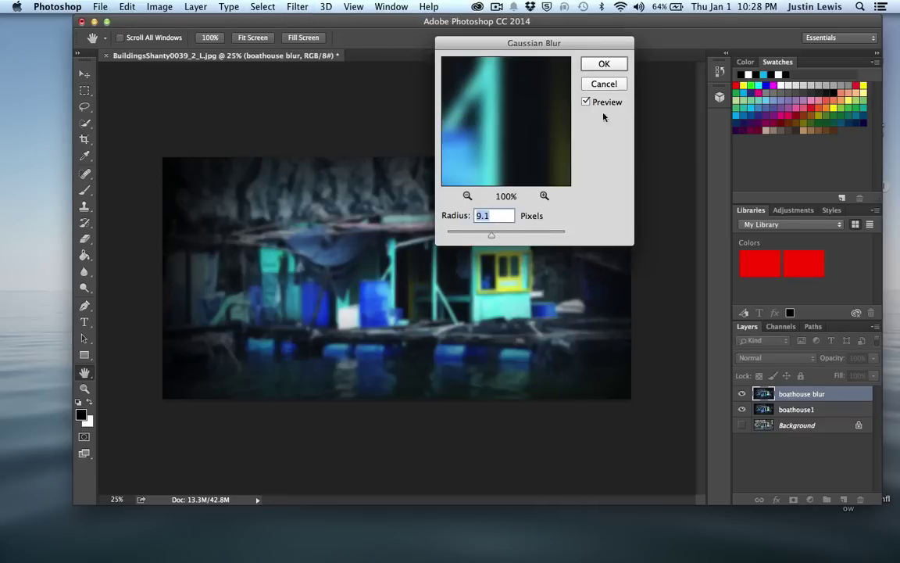
{"action": "left_click", "coordinate": [604, 64]}
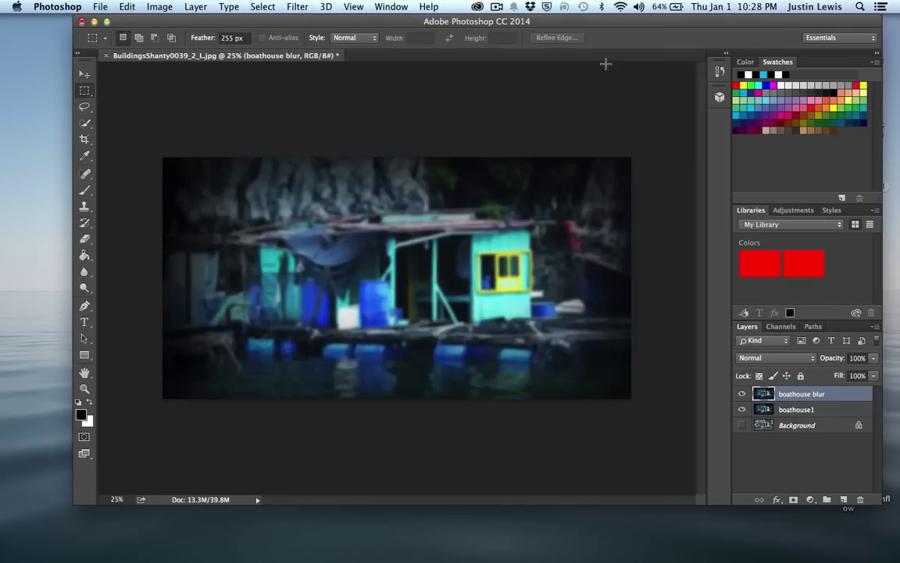
Erase the blur over the boathouse with a 198 px eraser at 0% hardness, and set the layer's opacity to 49%.
{"action": "left_click", "coordinate": [84, 242]}
{"action": "left_click", "coordinate": [124, 37]}
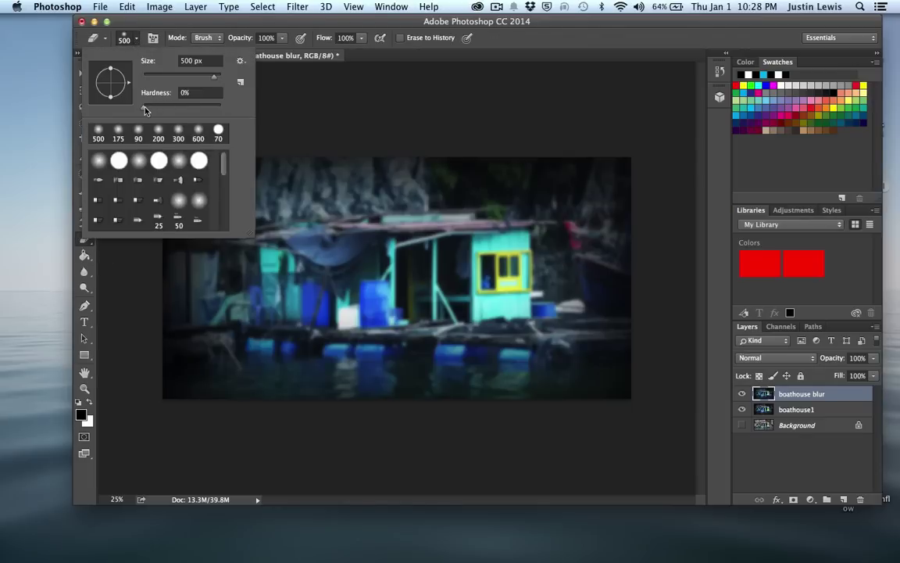
{"action": "left_click_drag", "start_coordinate": [145, 110], "coordinate": [215, 107]}
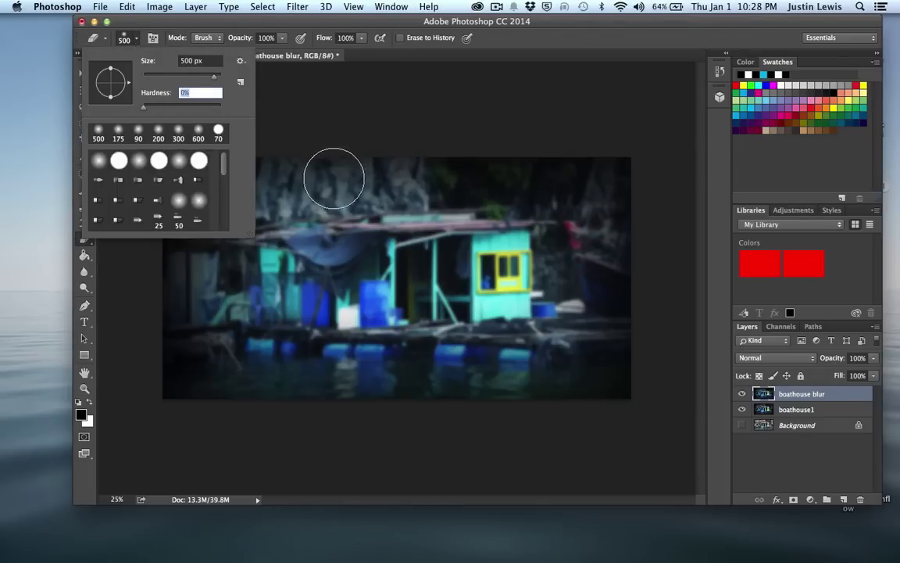
{"action": "left_click_drag", "start_coordinate": [213, 76], "coordinate": [202, 76]}
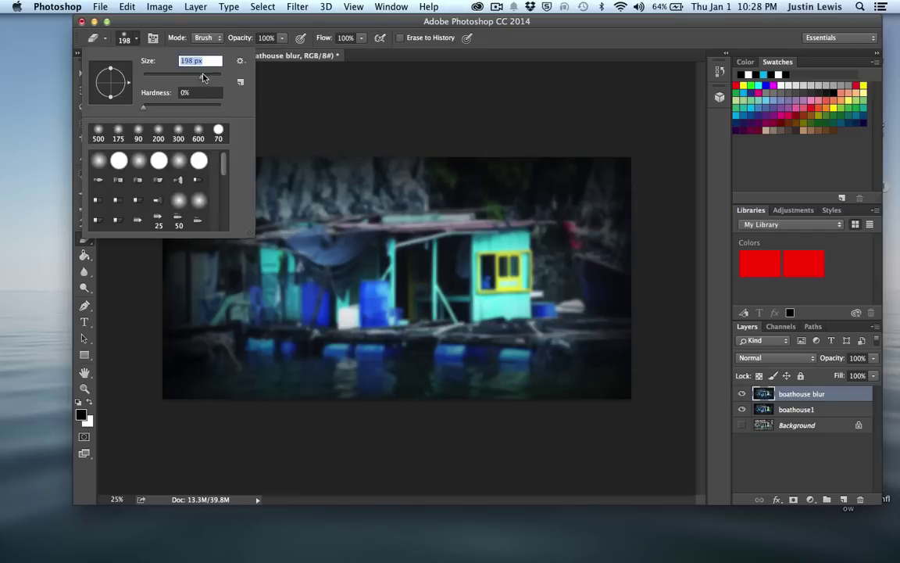
{"action": "left_click", "coordinate": [268, 82]}
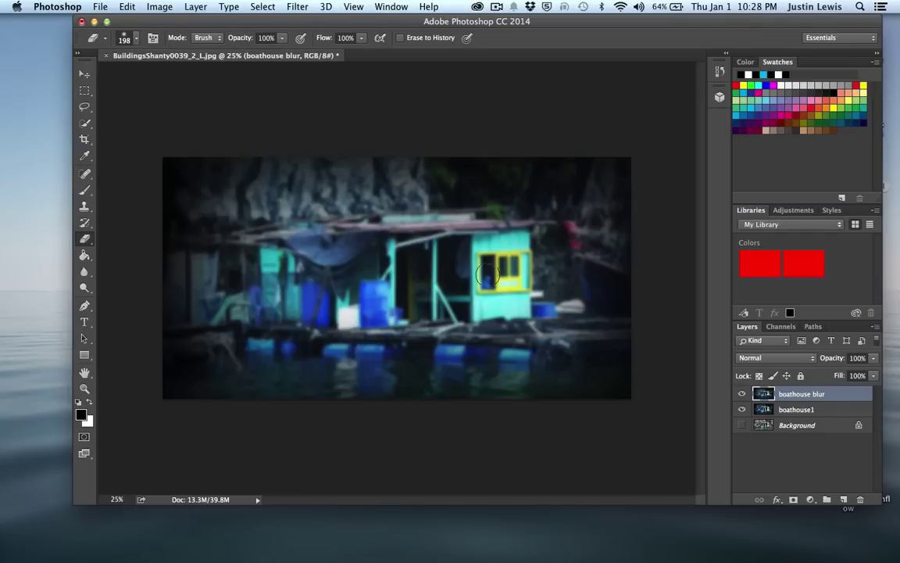
{"action": "mouse_move", "coordinate": [486, 273]}
{"action": "left_mouse_down"}
{"action": "mouse_move", "coordinate": [518, 278]}
{"action": "mouse_move", "coordinate": [515, 234]}
{"action": "mouse_move", "coordinate": [396, 241]}
{"action": "mouse_move", "coordinate": [416, 311]}
{"action": "mouse_move", "coordinate": [479, 309]}
{"action": "mouse_move", "coordinate": [510, 270]}
{"action": "mouse_move", "coordinate": [515, 305]}
{"action": "mouse_move", "coordinate": [515, 241]}
{"action": "mouse_move", "coordinate": [501, 264]}
{"action": "mouse_move", "coordinate": [480, 249]}
{"action": "mouse_move", "coordinate": [416, 241]}
{"action": "mouse_move", "coordinate": [396, 295]}
{"action": "mouse_move", "coordinate": [343, 298]}
{"action": "mouse_move", "coordinate": [324, 265]}
{"action": "mouse_move", "coordinate": [290, 305]}
{"action": "mouse_move", "coordinate": [261, 293]}
{"action": "mouse_move", "coordinate": [227, 315]}
{"action": "mouse_move", "coordinate": [203, 309]}
{"action": "mouse_move", "coordinate": [207, 269]}
{"action": "mouse_move", "coordinate": [248, 253]}
{"action": "mouse_move", "coordinate": [309, 275]}
{"action": "mouse_move", "coordinate": [309, 256]}
{"action": "mouse_move", "coordinate": [296, 243]}
{"action": "mouse_move", "coordinate": [385, 232]}
{"action": "mouse_move", "coordinate": [508, 266]}
{"action": "mouse_move", "coordinate": [511, 324]}
{"action": "mouse_move", "coordinate": [280, 332]}
{"action": "mouse_move", "coordinate": [282, 343]}
{"action": "mouse_move", "coordinate": [539, 336]}
{"action": "left_mouse_up"}
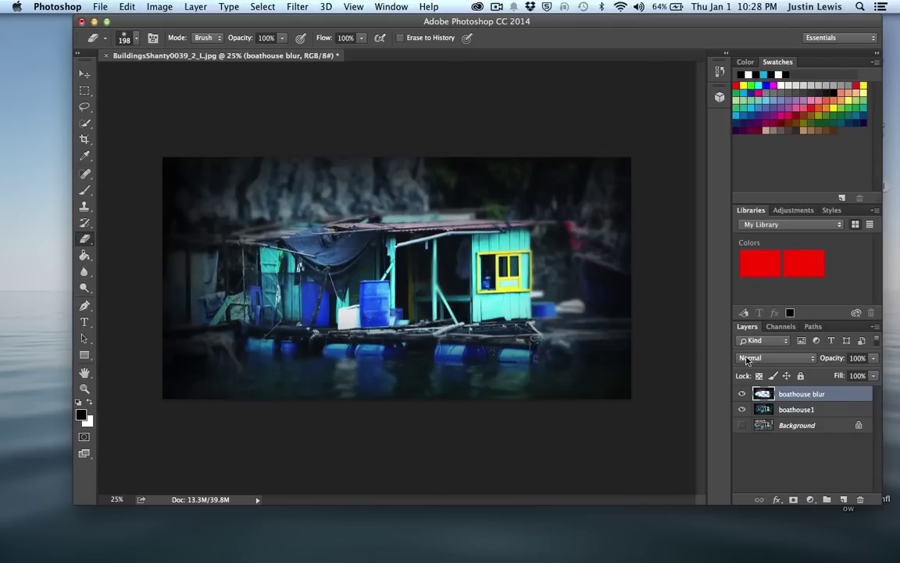
{"action": "left_click_drag", "start_coordinate": [833, 362], "coordinate": [798, 361]}
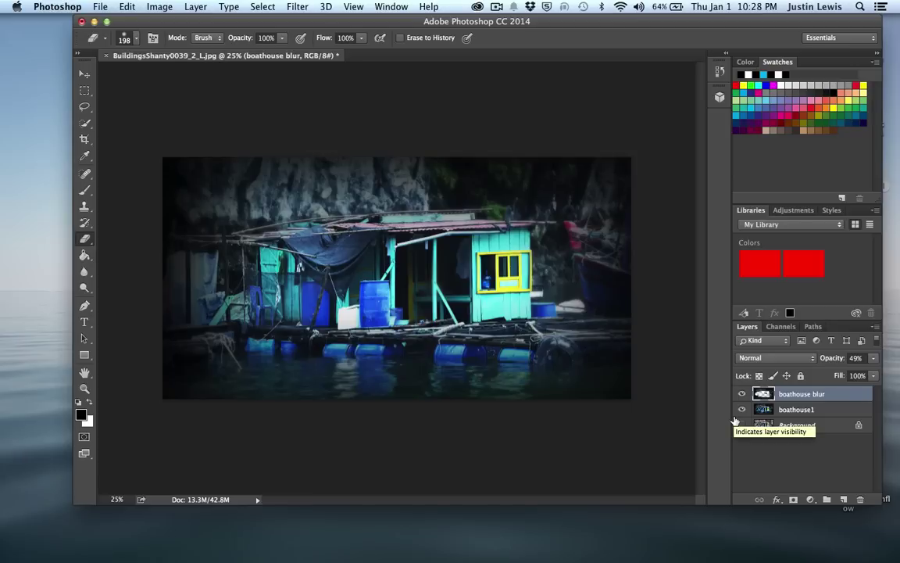
{"action": "left_click", "coordinate": [778, 410], "text": "shift"}
{"action": "key", "text": "super+e"}
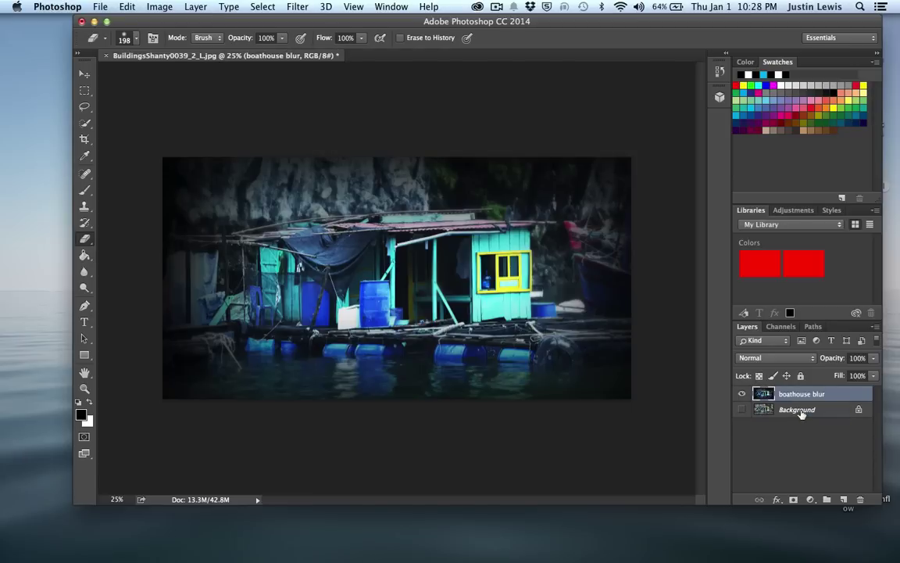
{"action": "key", "text": "super+z"}
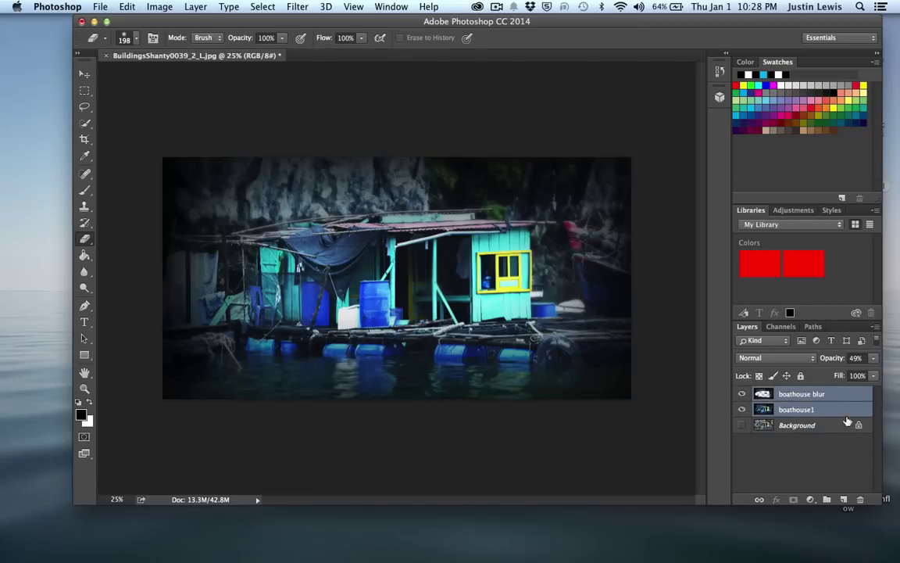
Merge the boathouse blur and boathouse1 layers into one layer.
{"action": "left_click", "coordinate": [809, 394]}
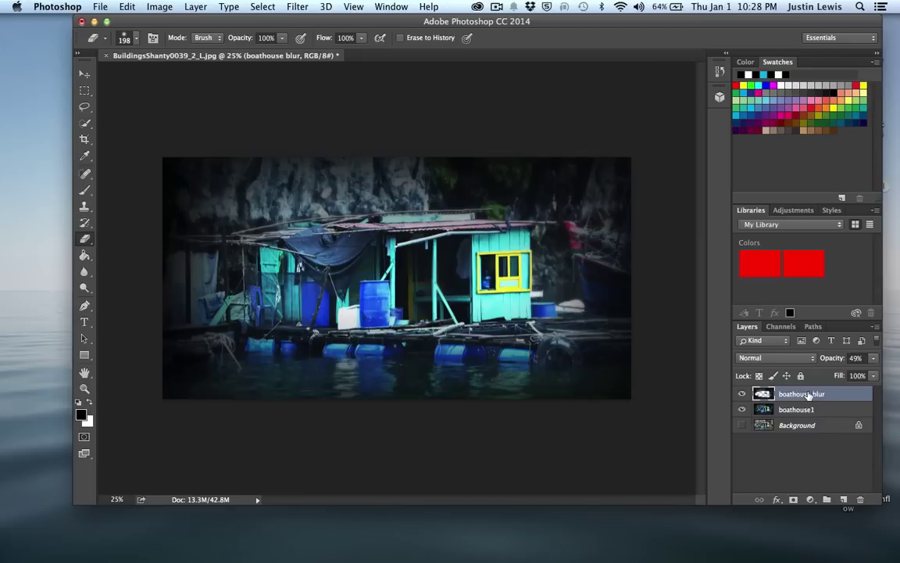
{"action": "left_click", "coordinate": [809, 410], "text": "shift"}
{"action": "key", "text": "super+e"}
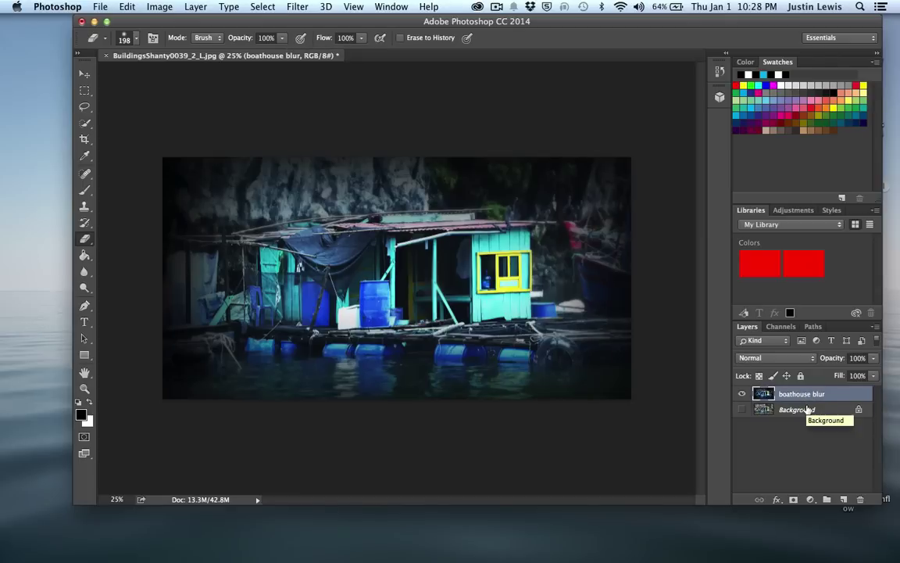
Show the Background layer and compare the original photo with the edit by toggling the merged boathouse blur layer's visibility.
{"action": "left_click", "coordinate": [742, 408]}
{"action": "left_click", "coordinate": [742, 395]}
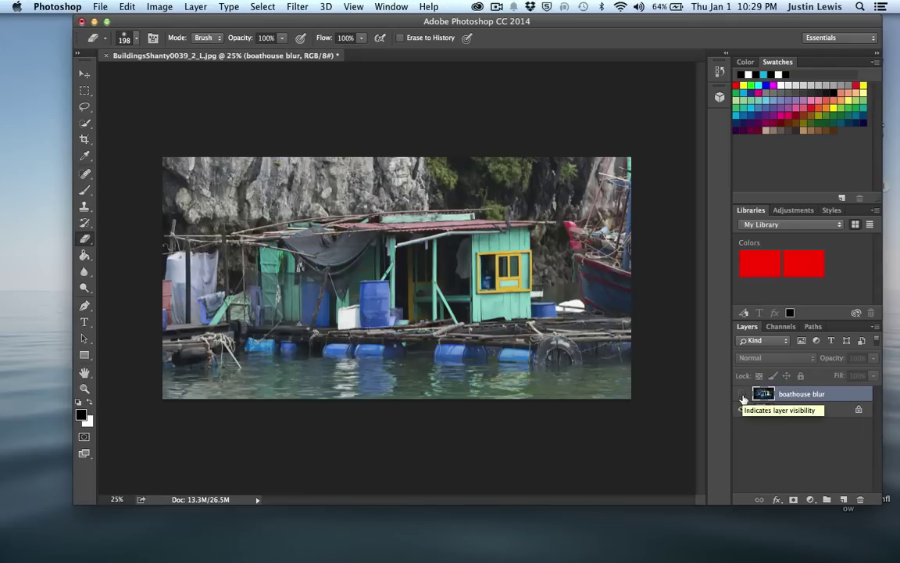
{"action": "left_click", "coordinate": [743, 395]}
{"action": "left_click", "coordinate": [742, 395]}
{"action": "left_click", "coordinate": [742, 394]}
{"action": "left_click", "coordinate": [743, 395]}
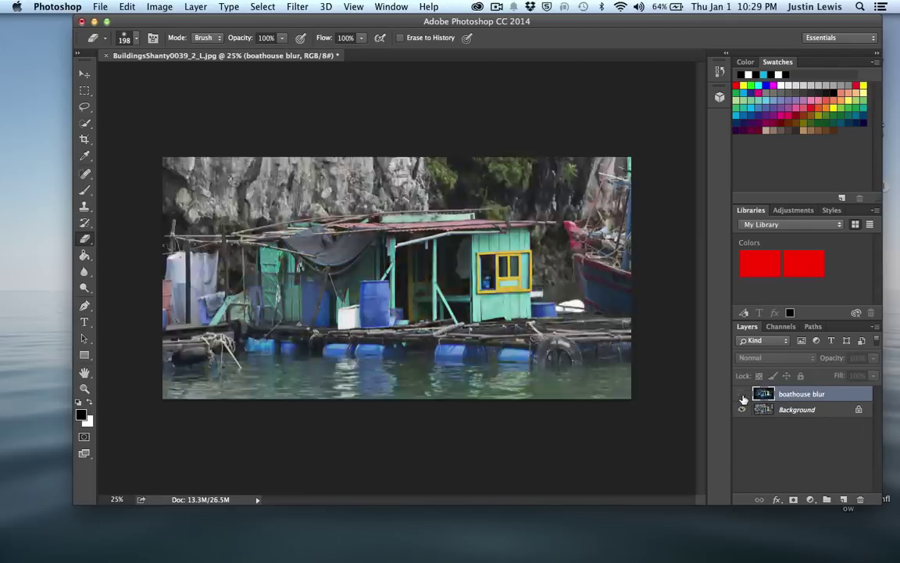
{"action": "left_click", "coordinate": [742, 394]}
{"action": "left_click", "coordinate": [743, 395]}
{"action": "left_click", "coordinate": [742, 395]}
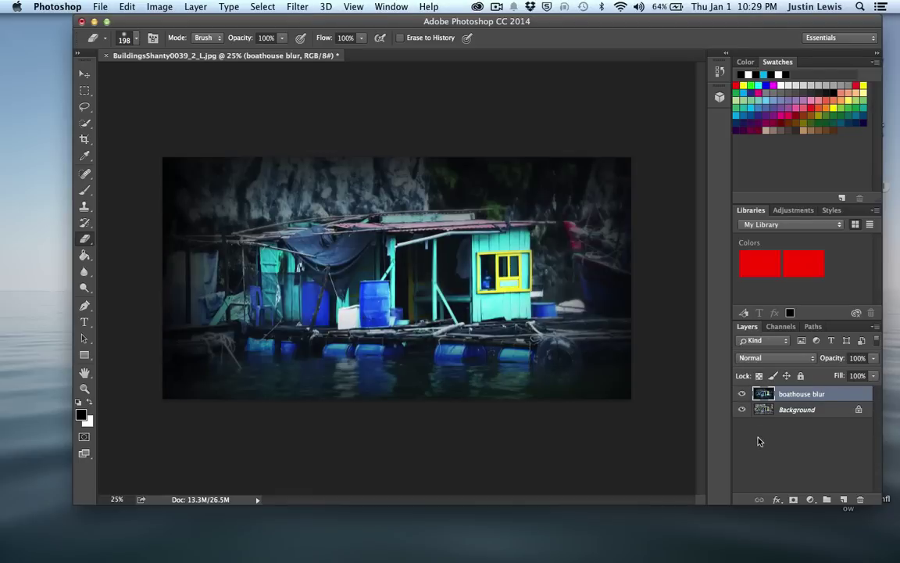
Duplicate the Background layer and move the copy above boathouse blur, leaving only the copy visible.
{"action": "left_click", "coordinate": [742, 395]}
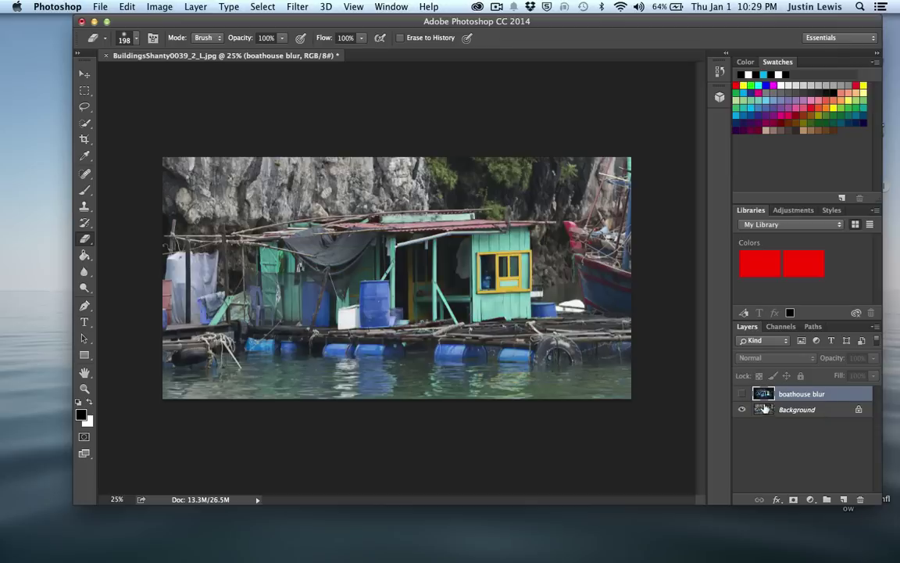
{"action": "left_click", "coordinate": [786, 414]}
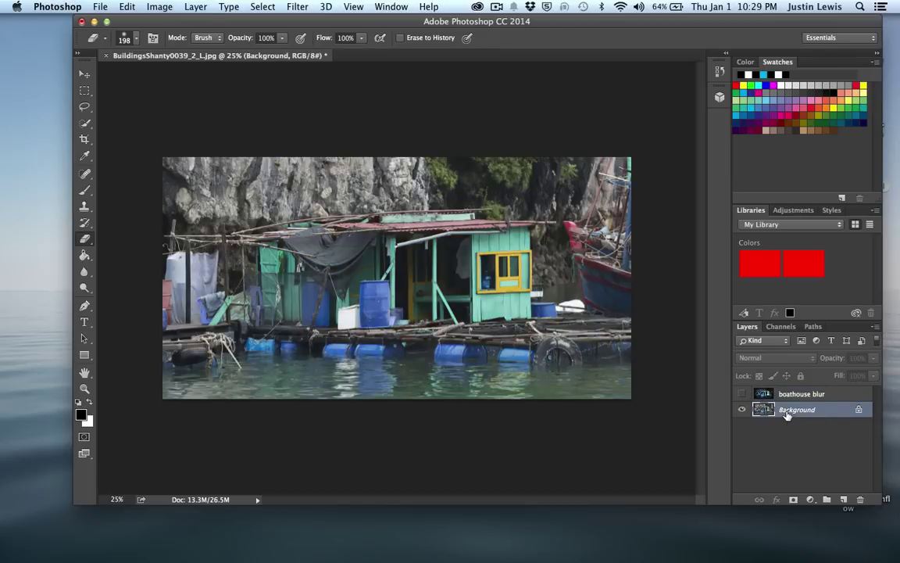
{"action": "key", "text": "super+j"}
{"action": "left_click_drag", "start_coordinate": [786, 395], "coordinate": [788, 394]}
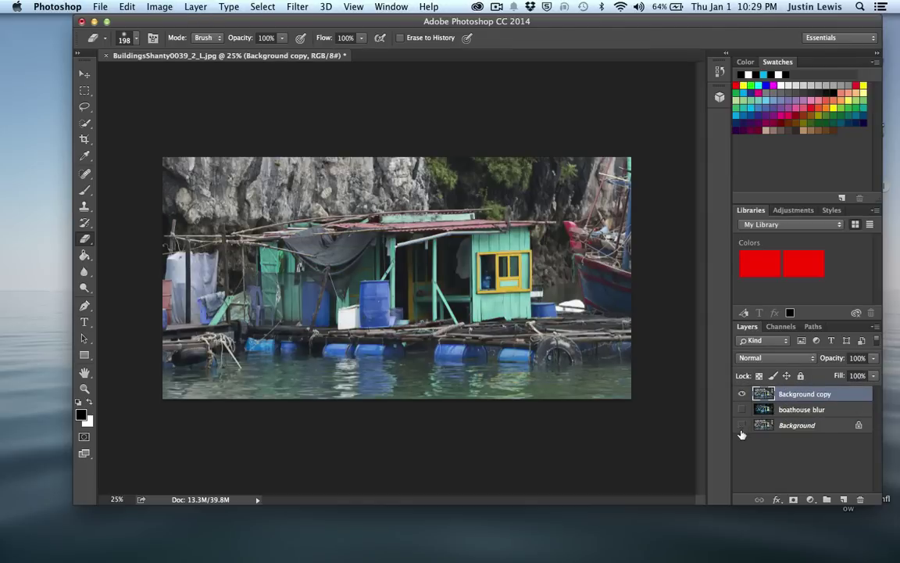
{"action": "left_click", "coordinate": [742, 395]}
{"action": "left_click", "coordinate": [742, 394]}
Apply a Curves adjustment to the Background copy layer, raising the midtones of the Red channel.
{"action": "left_click", "coordinate": [155, 7]}
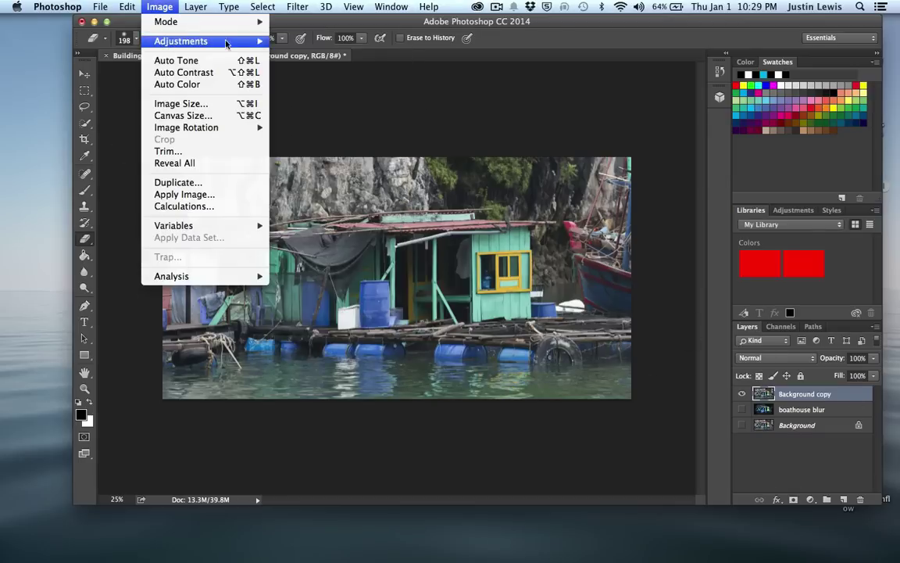
{"action": "mouse_move", "coordinate": [179, 46]}
{"action": "left_click", "coordinate": [300, 65]}
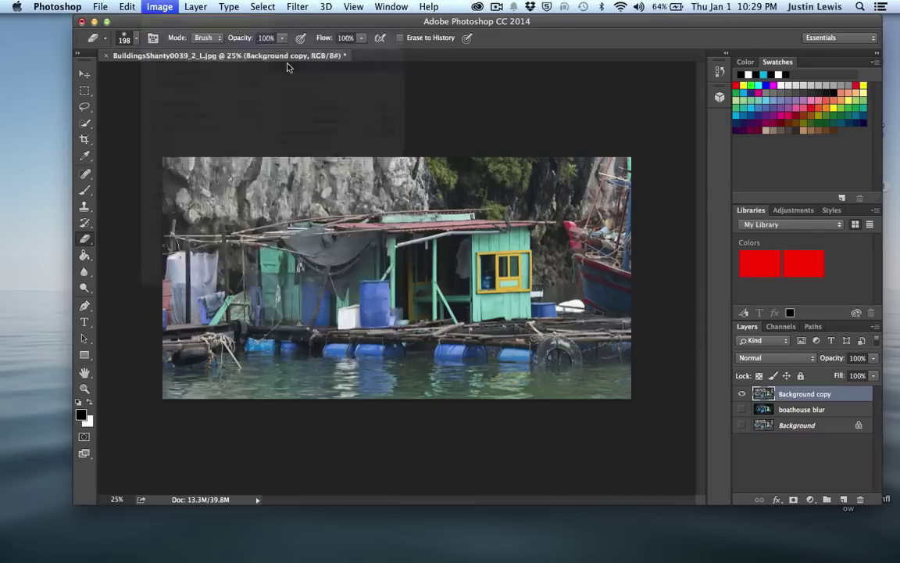
{"action": "left_click", "coordinate": [526, 65]}
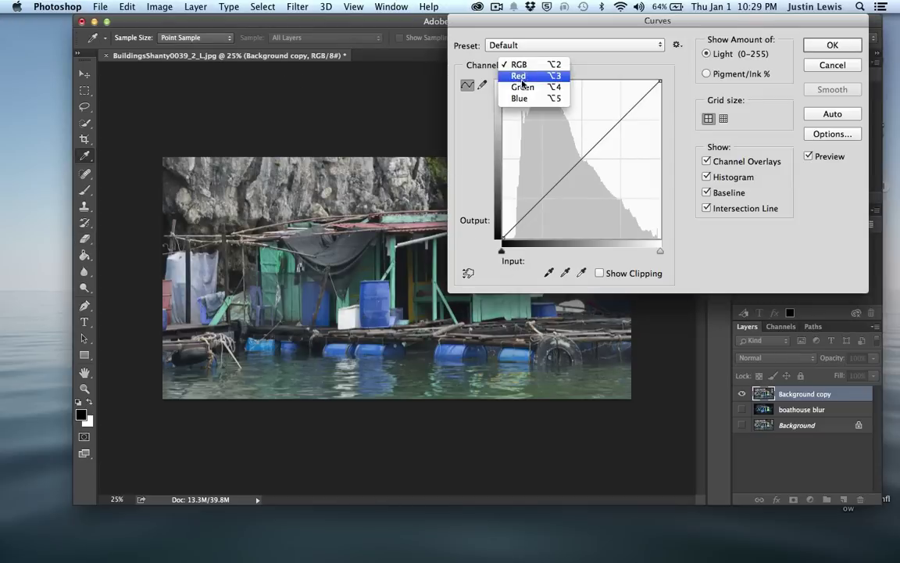
{"action": "left_click", "coordinate": [518, 76]}
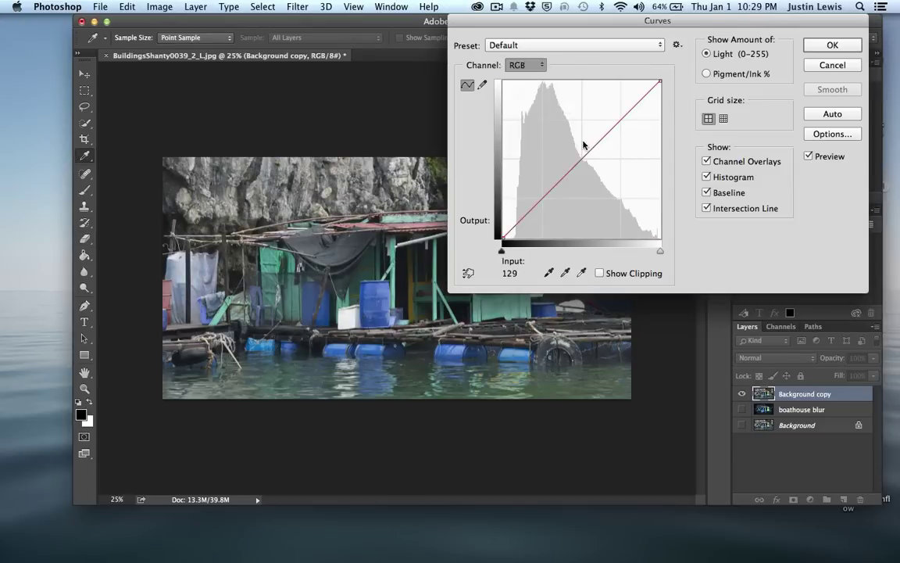
{"action": "mouse_move", "coordinate": [583, 145]}
{"action": "left_mouse_down"}
{"action": "mouse_move", "coordinate": [591, 147]}
{"action": "mouse_move", "coordinate": [584, 137]}
{"action": "left_mouse_up"}
{"action": "key", "text": "Return"}
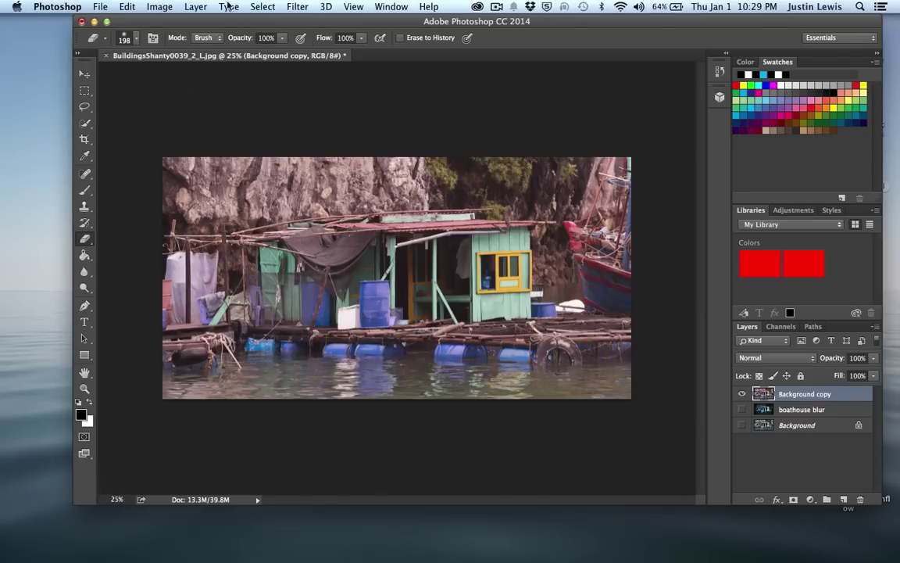
Add a dark vignette to the Background copy layer with Lens Correction, using vignette amount -100 and midpoint +33.
{"action": "left_click", "coordinate": [296, 7]}
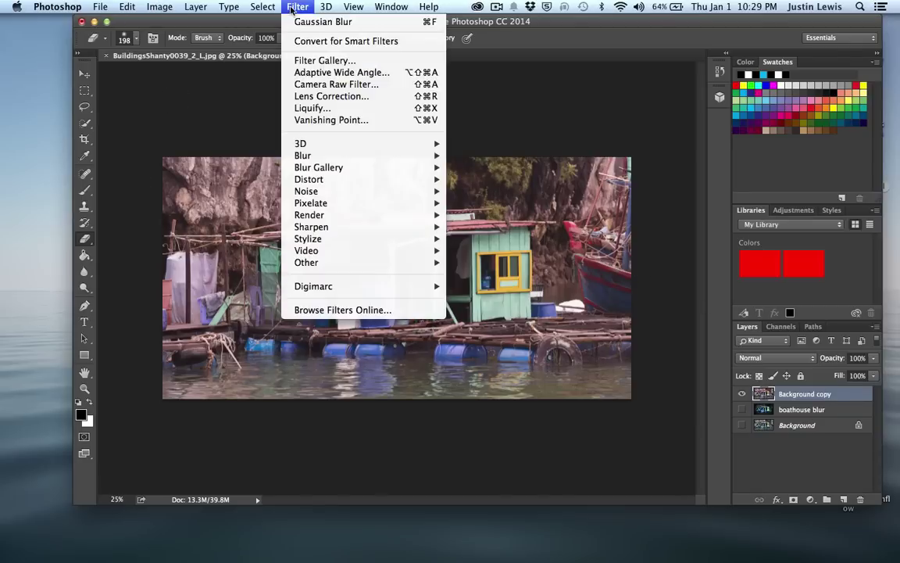
{"action": "left_click", "coordinate": [313, 98]}
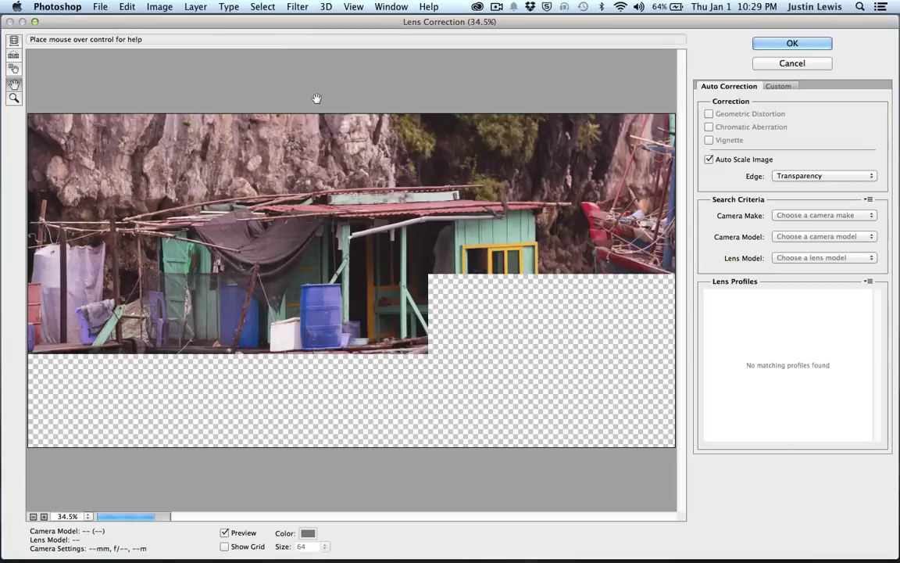
{"action": "left_click", "coordinate": [783, 87]}
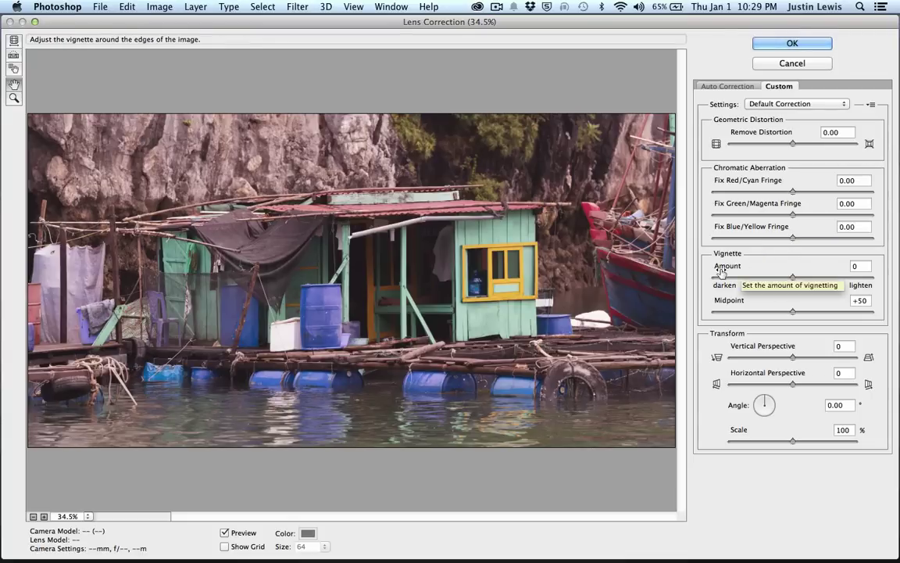
{"action": "left_click_drag", "start_coordinate": [794, 279], "coordinate": [698, 279]}
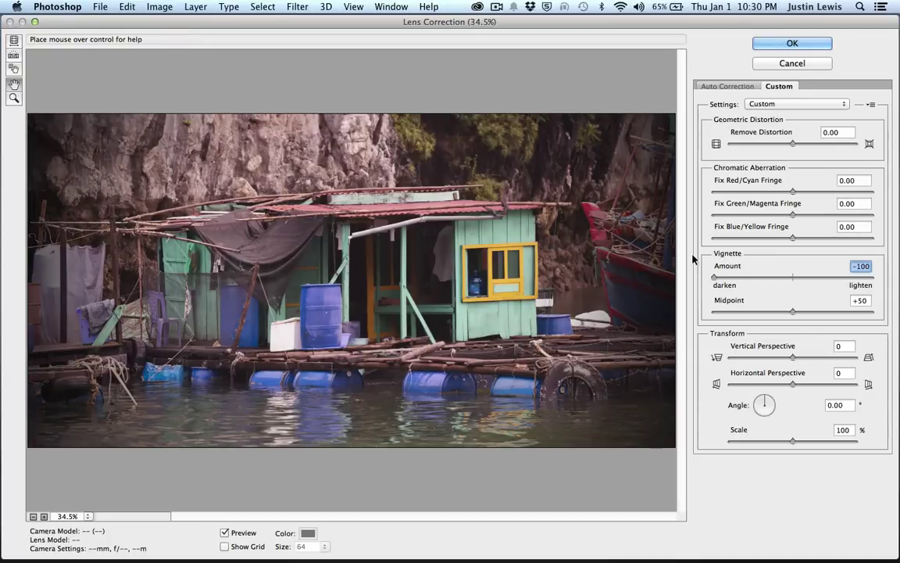
{"action": "left_click", "coordinate": [795, 312]}
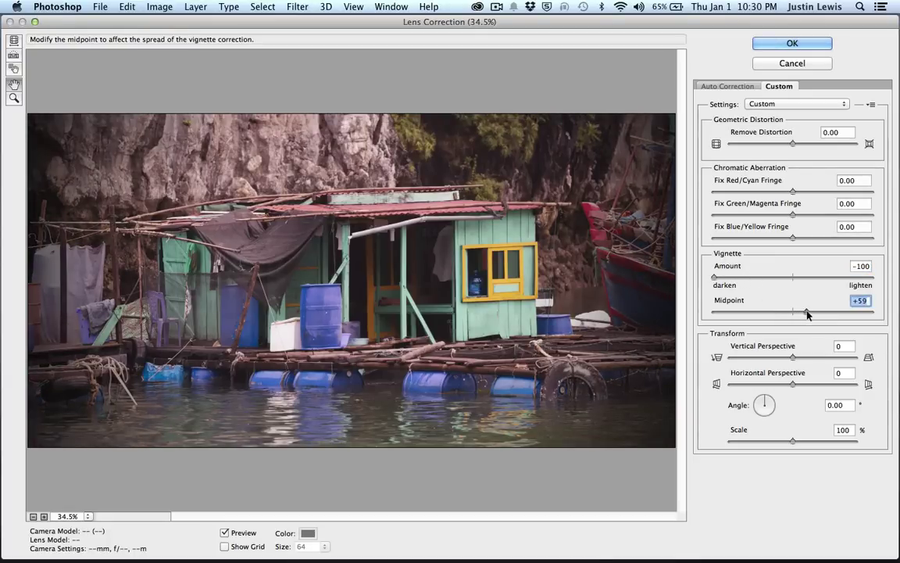
{"action": "left_click_drag", "start_coordinate": [803, 311], "coordinate": [766, 313]}
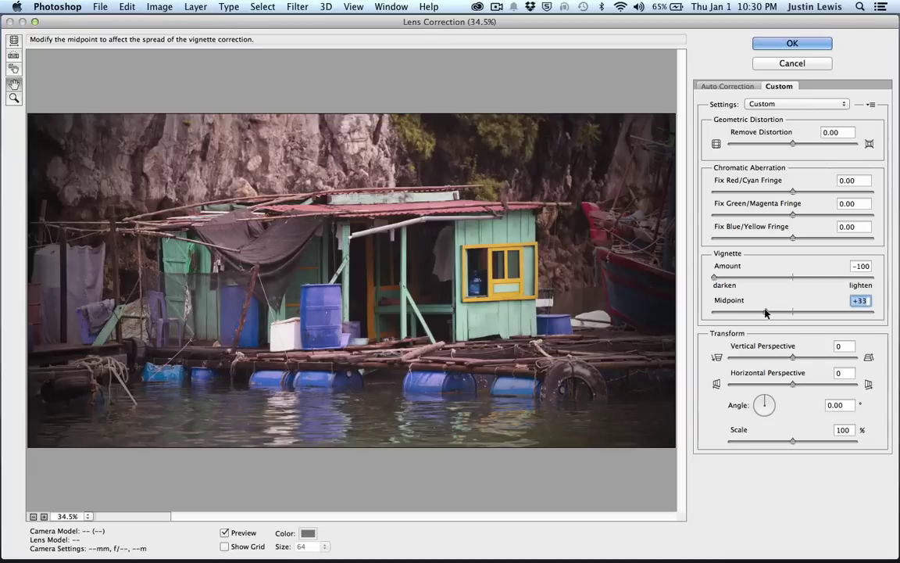
{"action": "left_click", "coordinate": [791, 46]}
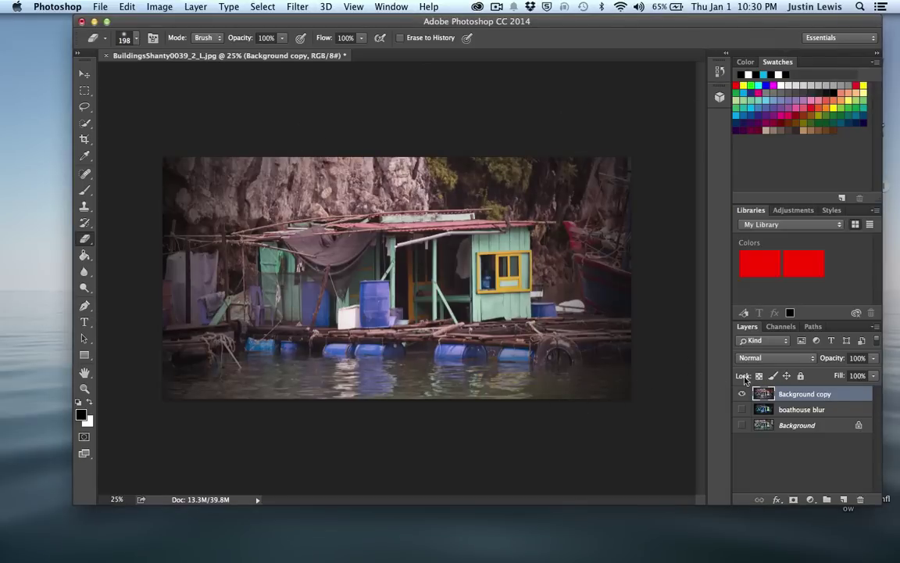
Compare the original photo, the boathouse blur version and the red-toned version by toggling layer visibility, ending with only Background shown.
{"action": "left_click", "coordinate": [741, 426]}
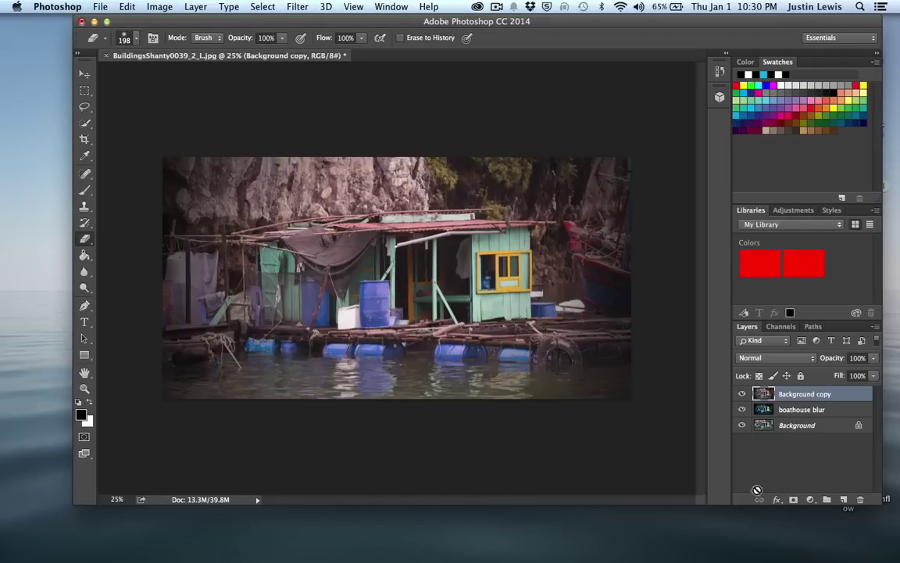
{"action": "left_click", "coordinate": [743, 396]}
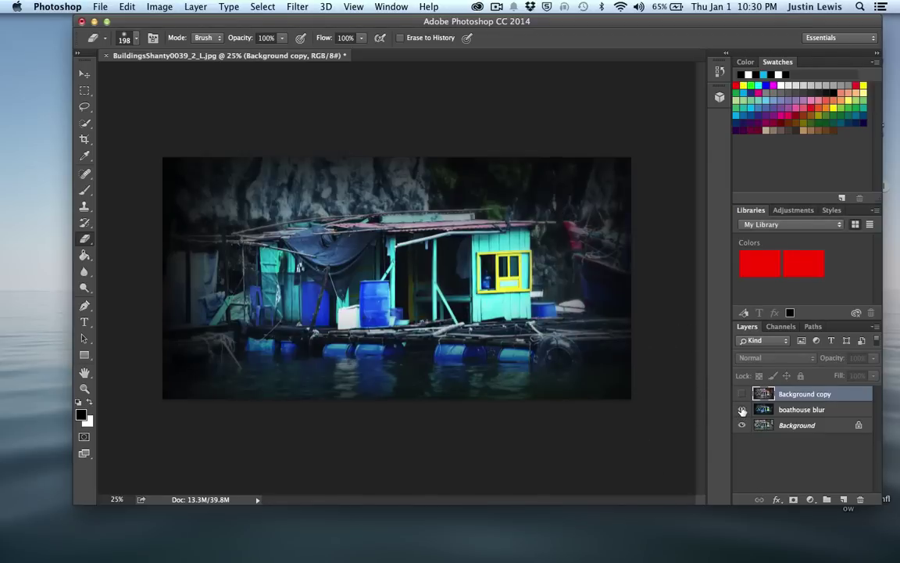
{"action": "left_click", "coordinate": [742, 411]}
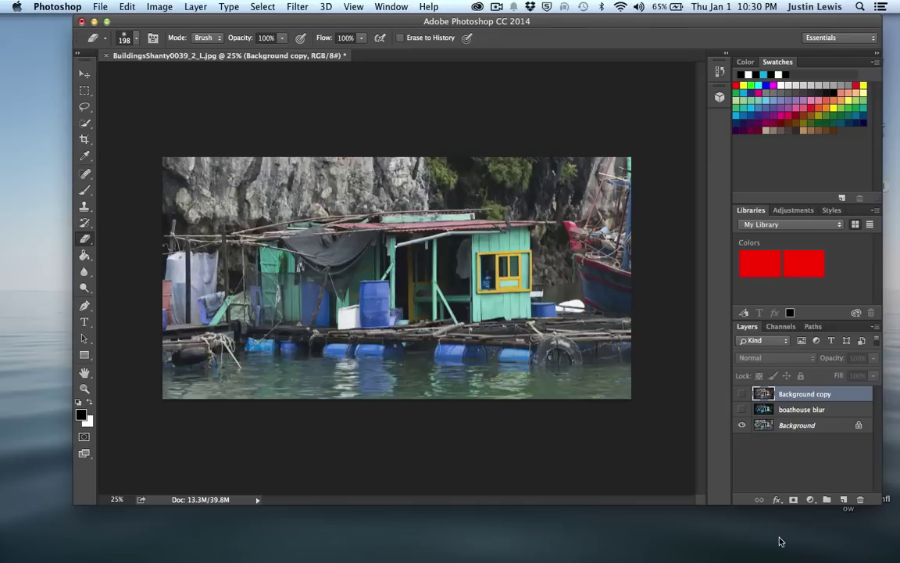
{"action": "left_click", "coordinate": [743, 410]}
{"action": "left_click", "coordinate": [742, 395]}
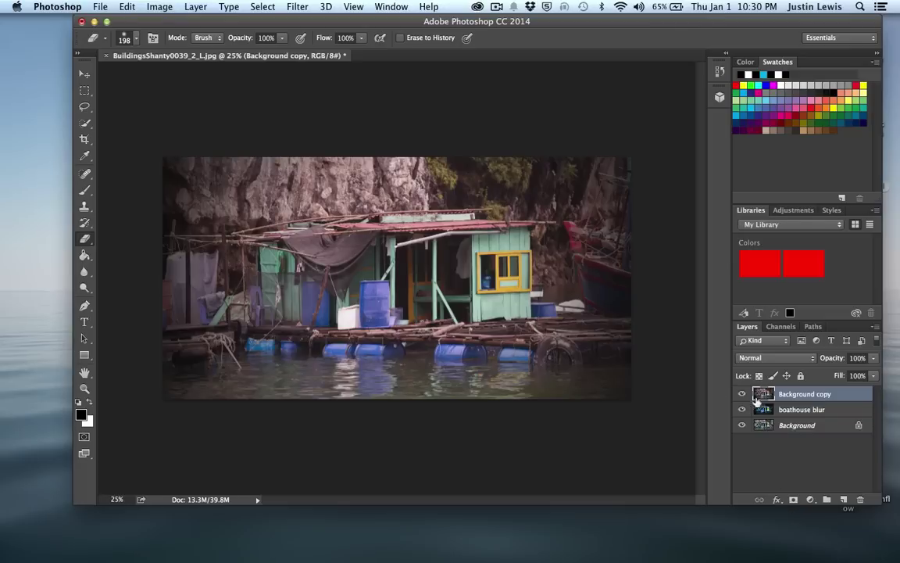
{"action": "left_click_drag", "start_coordinate": [743, 395], "coordinate": [743, 411]}
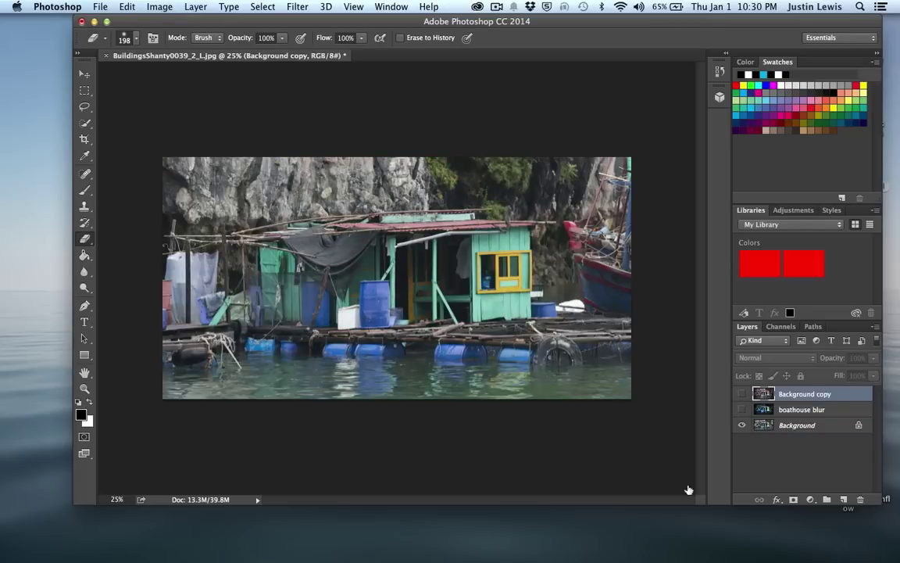
Duplicate the Background layer, move the copy to the top of the layer stack and hide the original Background.
{"action": "left_click", "coordinate": [797, 426]}
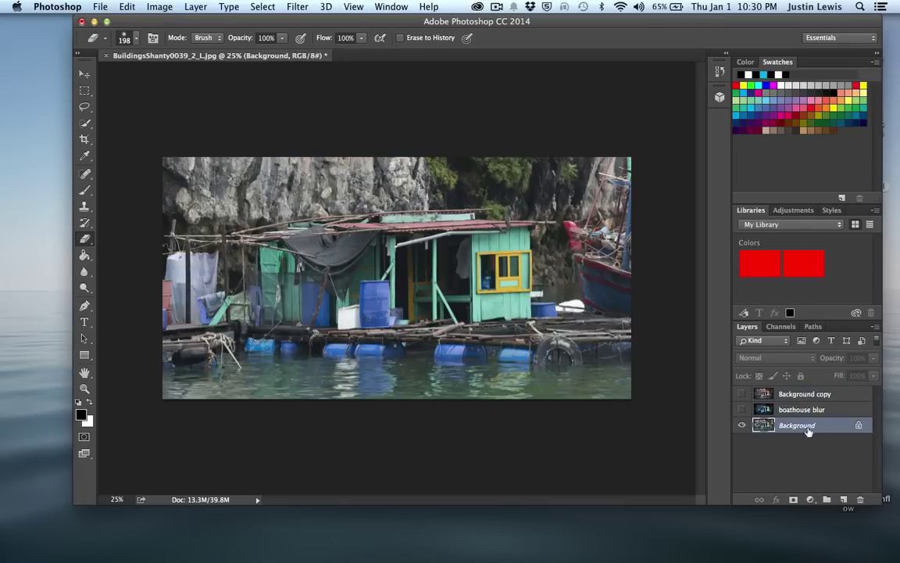
{"action": "key", "text": "super+j"}
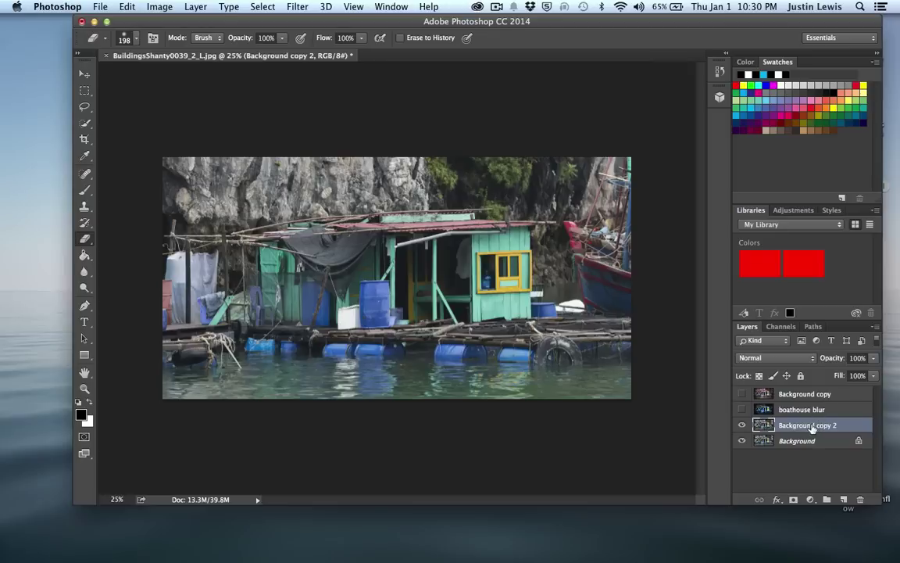
{"action": "left_click_drag", "start_coordinate": [813, 428], "coordinate": [811, 391]}
{"action": "left_click", "coordinate": [742, 440]}
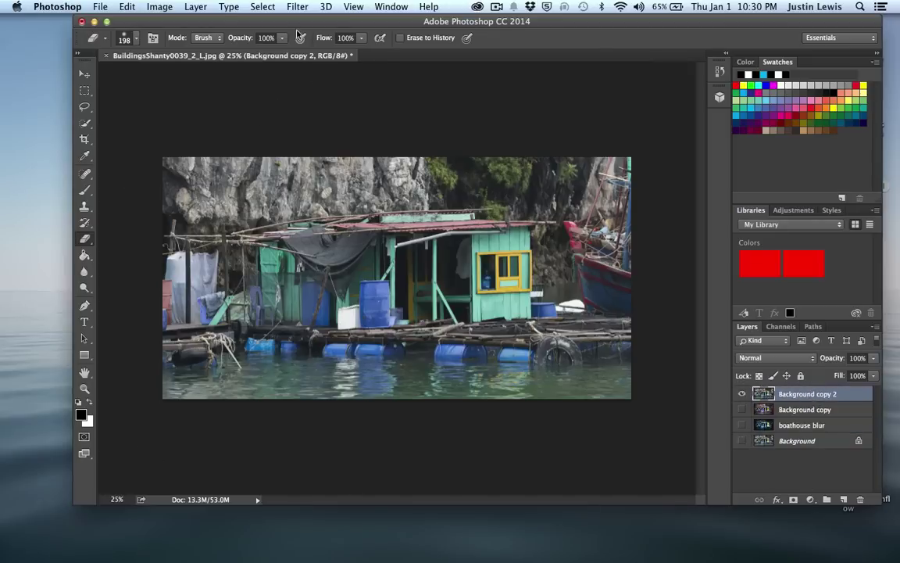
Start a Photo Filter adjustment on the Background copy 2 layer and preview Warming Filter (81) at 59% density.
{"action": "left_click", "coordinate": [158, 6]}
{"action": "mouse_move", "coordinate": [156, 40]}
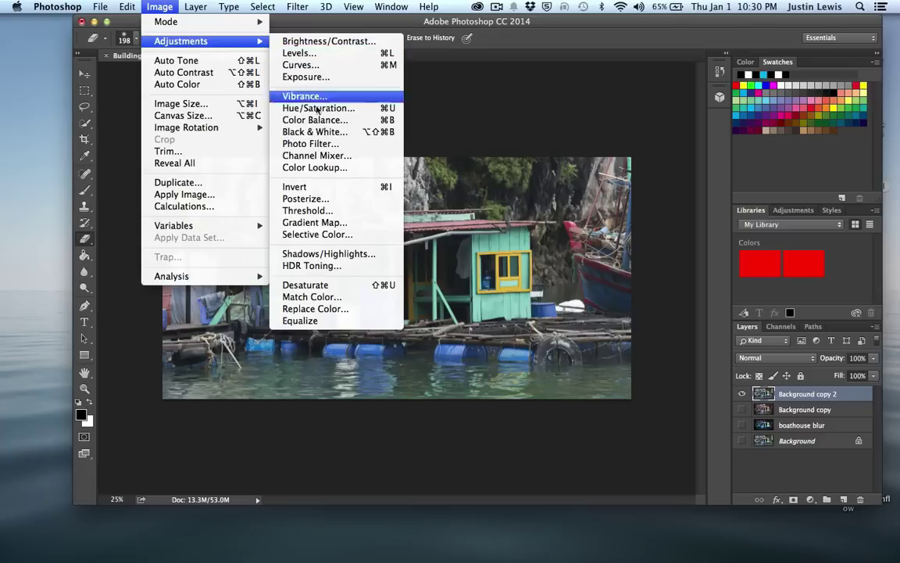
{"action": "left_click", "coordinate": [312, 144]}
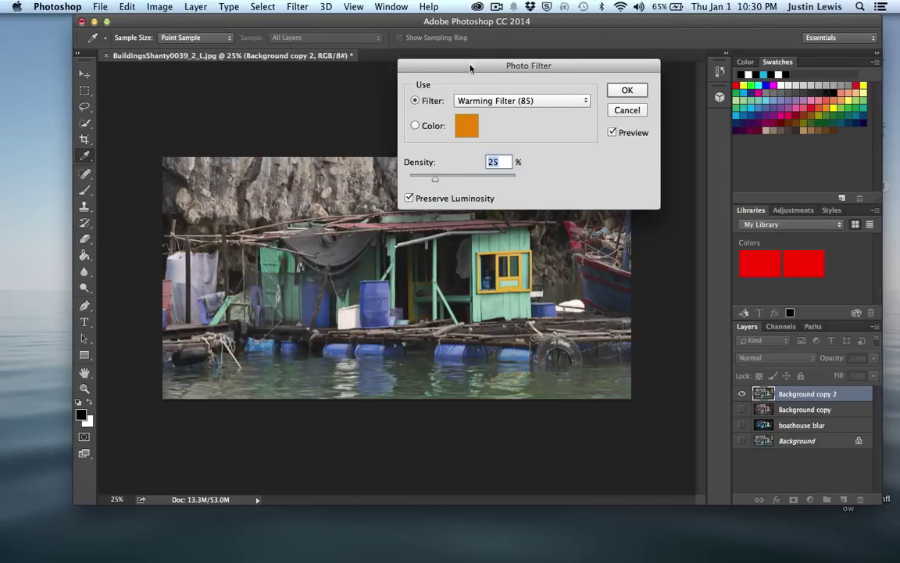
{"action": "left_click_drag", "start_coordinate": [440, 65], "coordinate": [465, 29]}
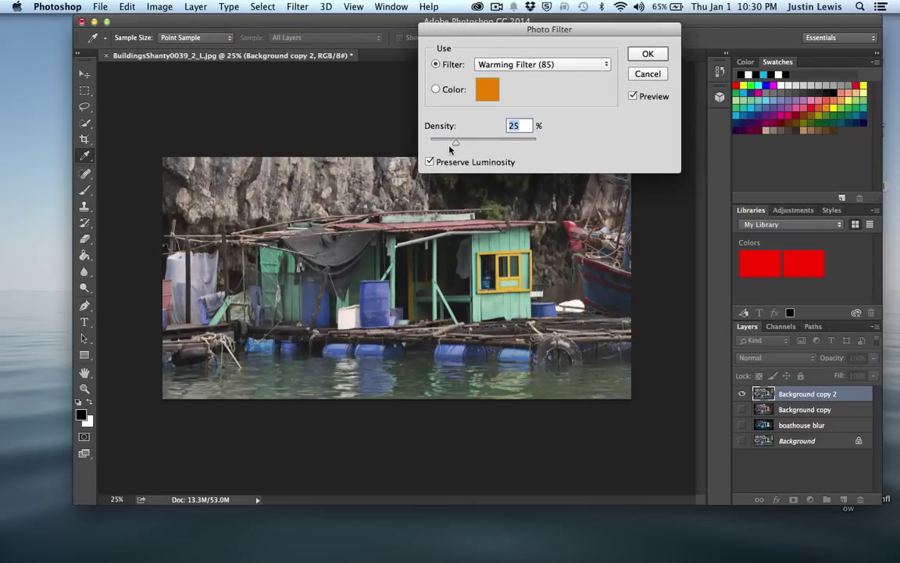
{"action": "left_click_drag", "start_coordinate": [530, 154], "coordinate": [445, 146]}
{"action": "left_click", "coordinate": [494, 65]}
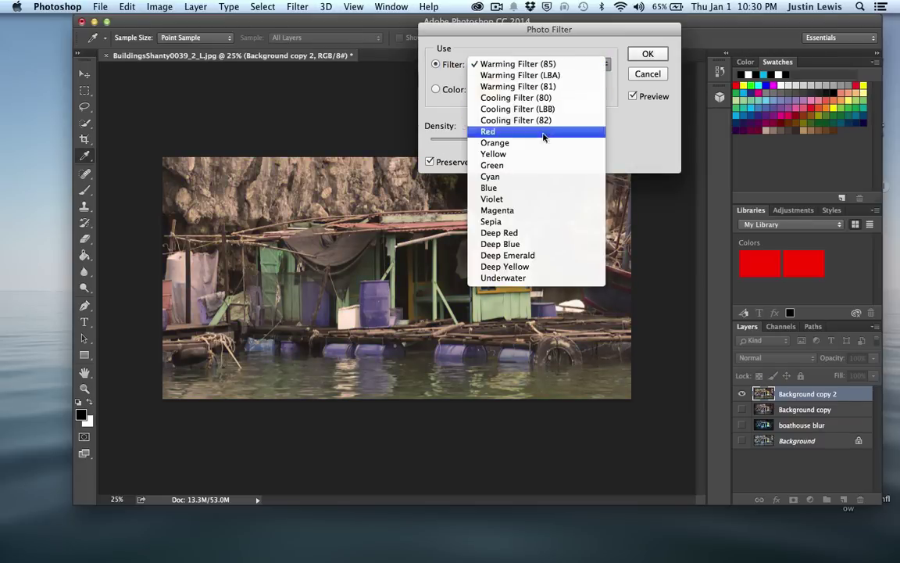
{"action": "left_click", "coordinate": [500, 86]}
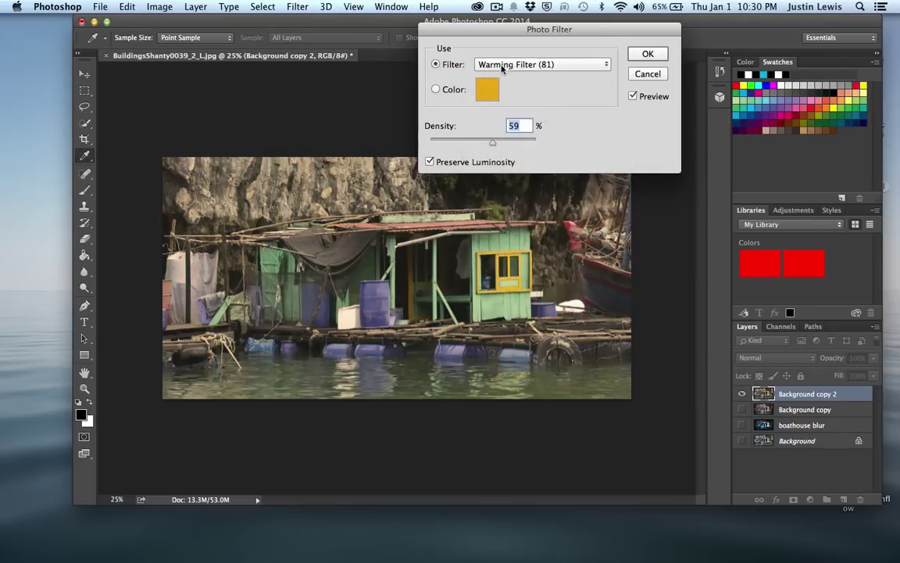
Try Cooling Filter (LBB) at 33% density in the Photo Filter adjustment.
{"action": "left_click", "coordinate": [493, 65]}
{"action": "left_click", "coordinate": [499, 90]}
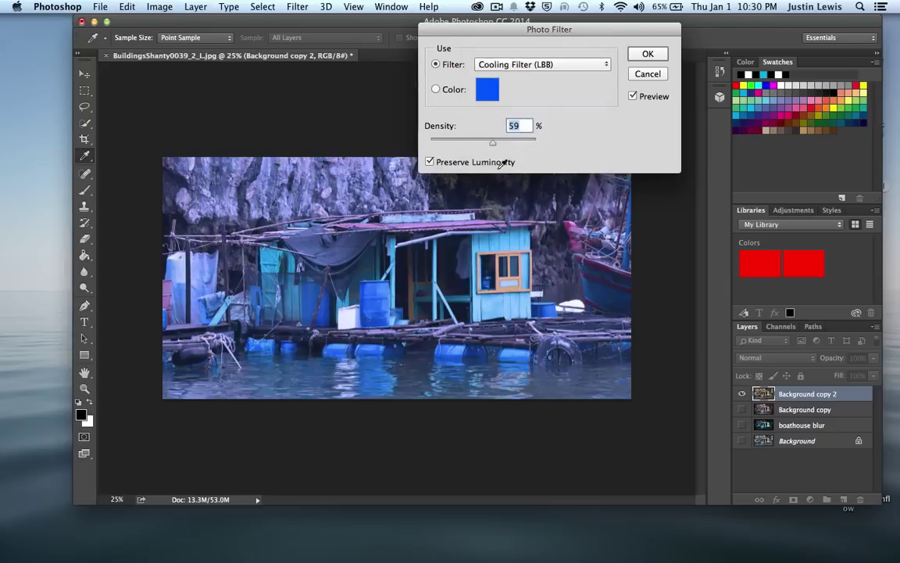
{"action": "left_click_drag", "start_coordinate": [491, 147], "coordinate": [463, 148]}
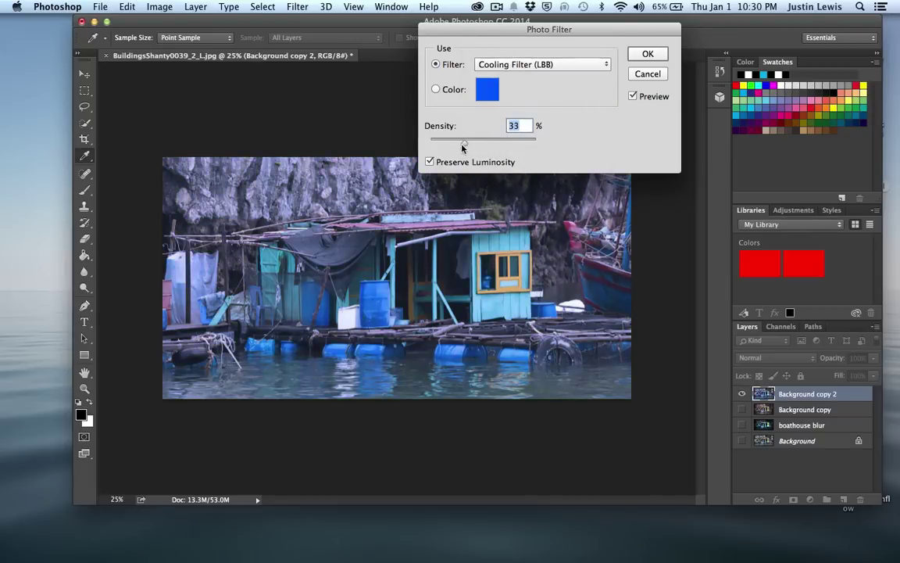
Apply the Sepia photo filter at an increased density to the Background copy 2 layer.
{"action": "left_click", "coordinate": [491, 64]}
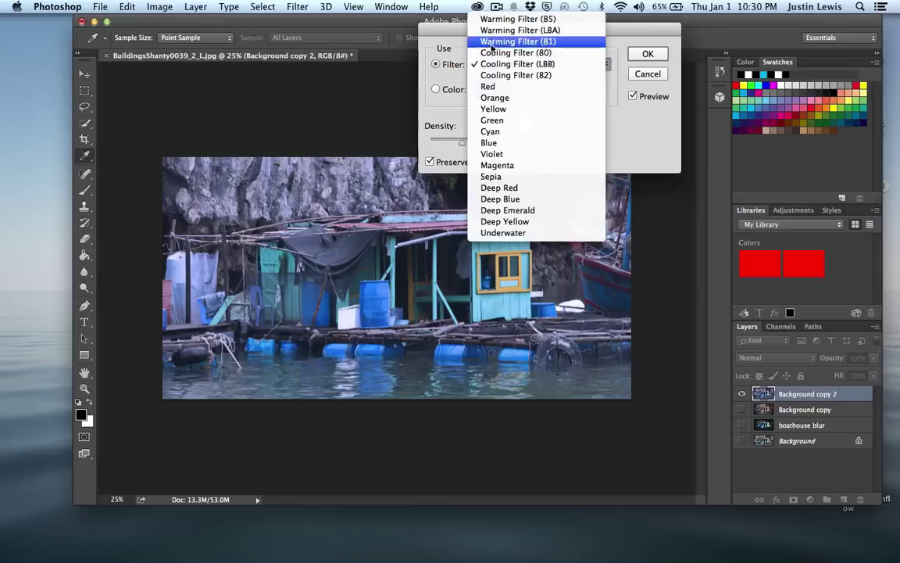
{"action": "left_click", "coordinate": [494, 177]}
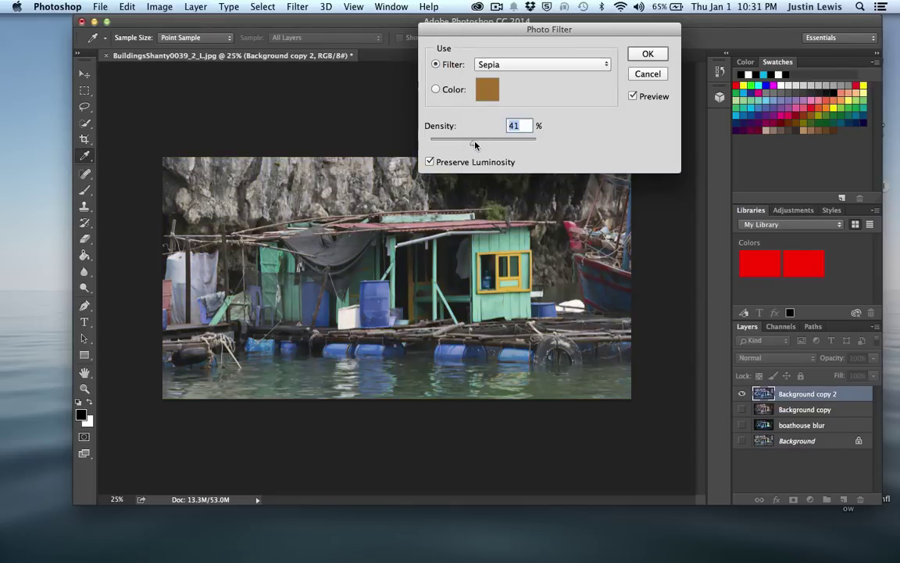
{"action": "left_click_drag", "start_coordinate": [475, 146], "coordinate": [505, 145]}
{"action": "left_click", "coordinate": [648, 54]}
{"action": "key", "text": "e"}
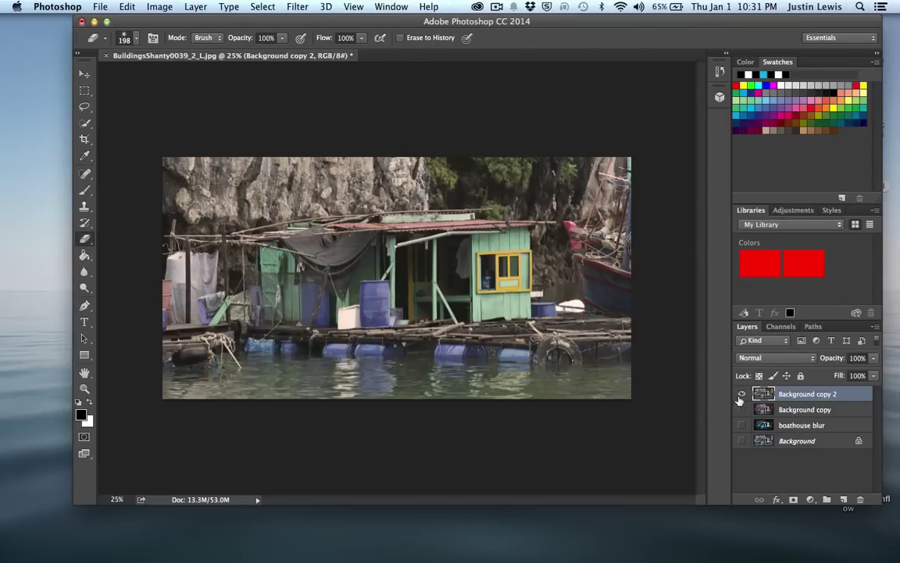
Compare the original photo with the three edited versions by revealing their layers one at a time, from Background upward.
{"action": "left_click_drag", "start_coordinate": [741, 425], "coordinate": [741, 443]}
{"action": "left_click_drag", "start_coordinate": [743, 398], "coordinate": [743, 427]}
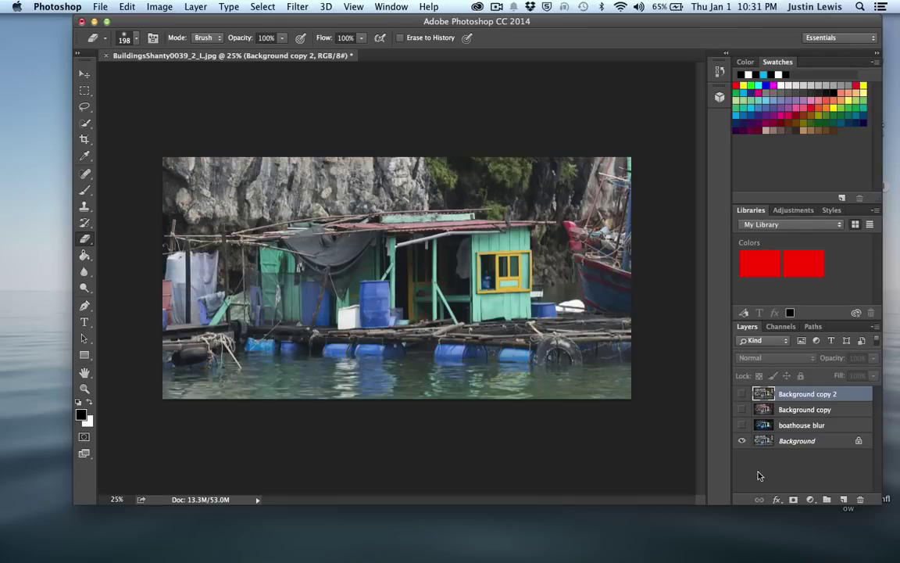
{"action": "left_click", "coordinate": [741, 425]}
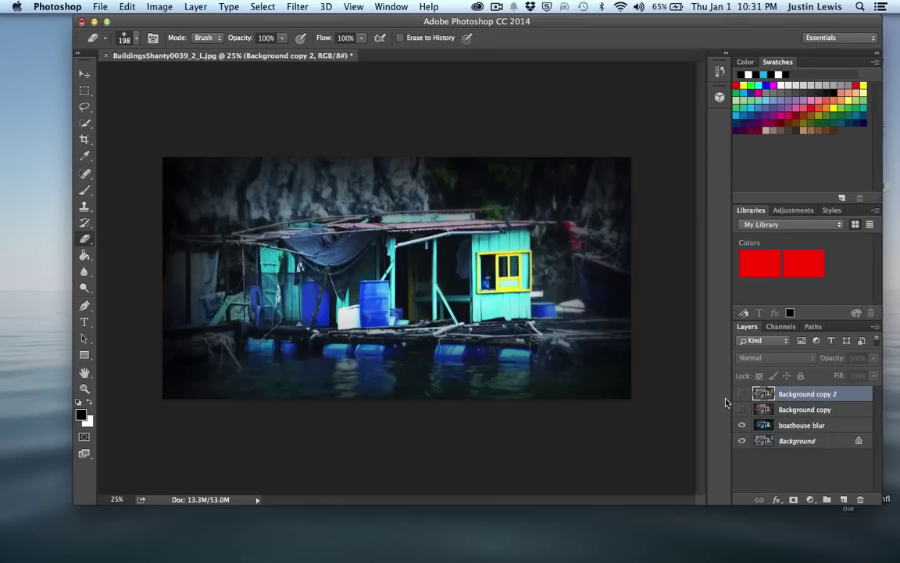
{"action": "left_click", "coordinate": [742, 410]}
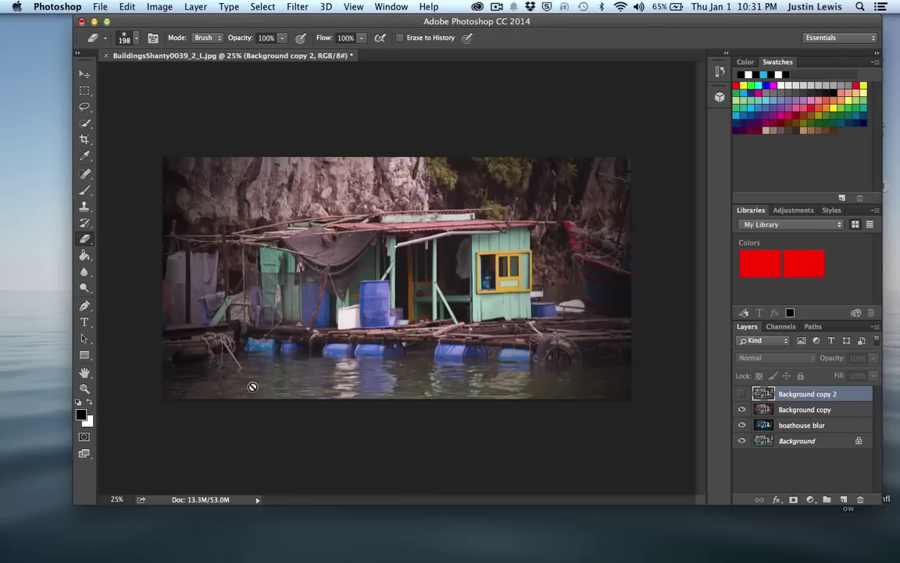
{"action": "left_click", "coordinate": [742, 395]}
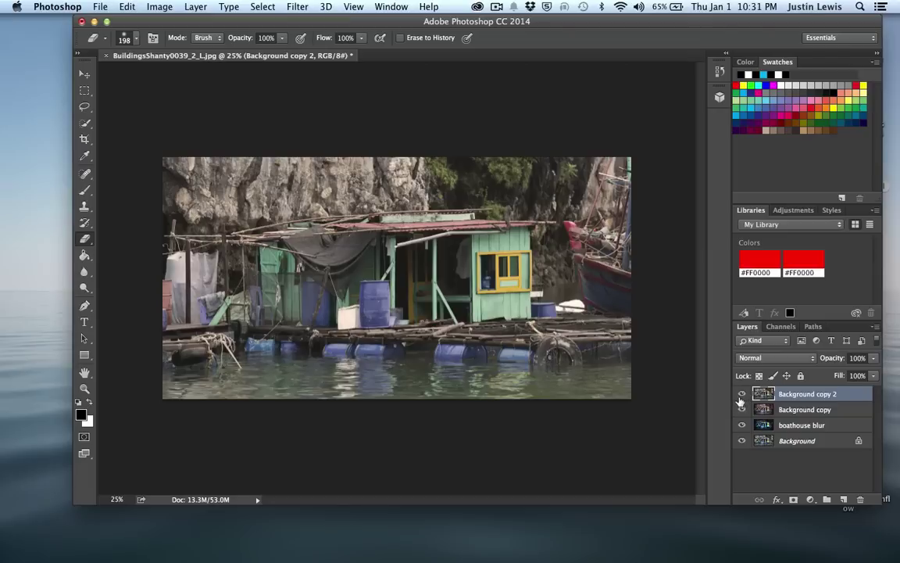
Hide Background copy and boathouse blur, and compare the sepia version with the original by toggling Background copy 2.
{"action": "left_click", "coordinate": [742, 410]}
{"action": "left_click", "coordinate": [743, 395]}
{"action": "left_click", "coordinate": [743, 395]}
{"action": "left_click", "coordinate": [742, 396]}
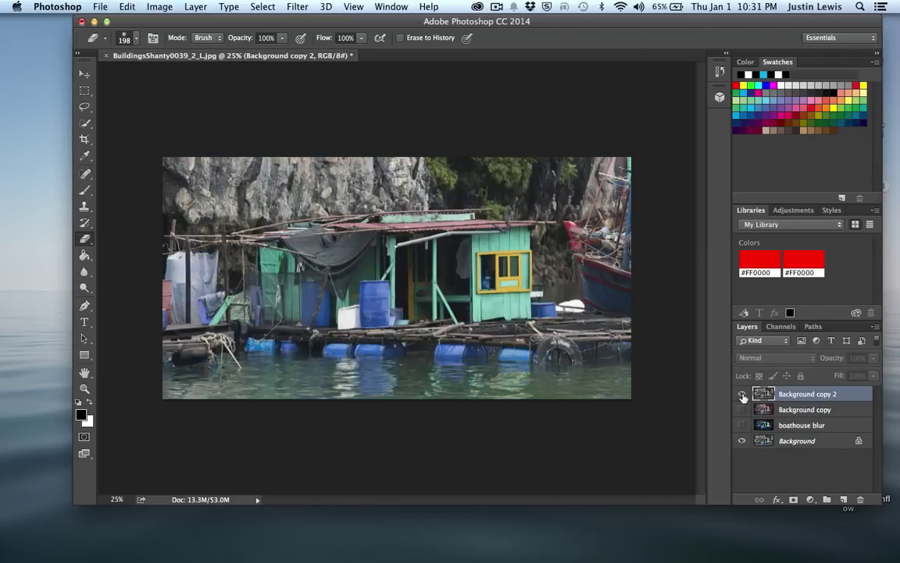
{"action": "left_click", "coordinate": [743, 394]}
{"action": "left_click", "coordinate": [742, 394]}
{"action": "left_click", "coordinate": [743, 395]}
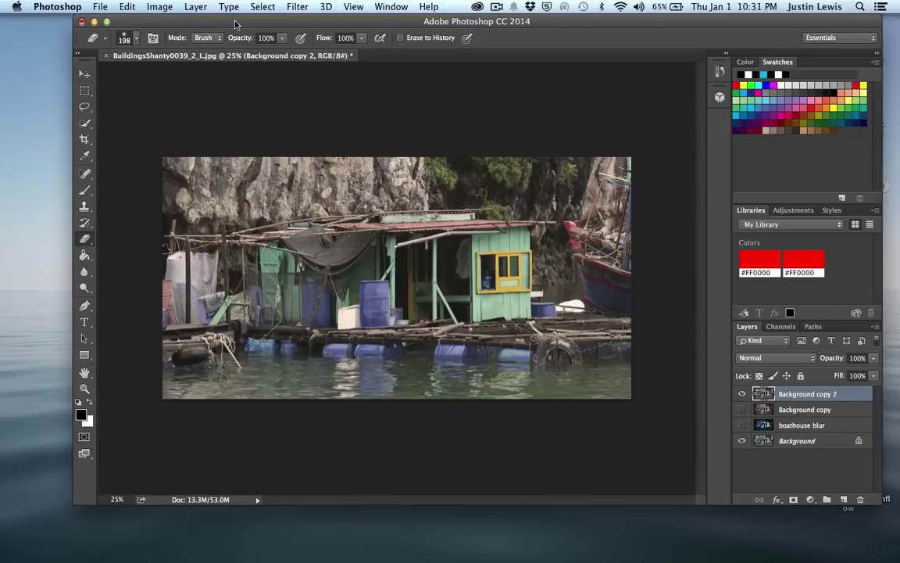
{"action": "left_click", "coordinate": [161, 7]}
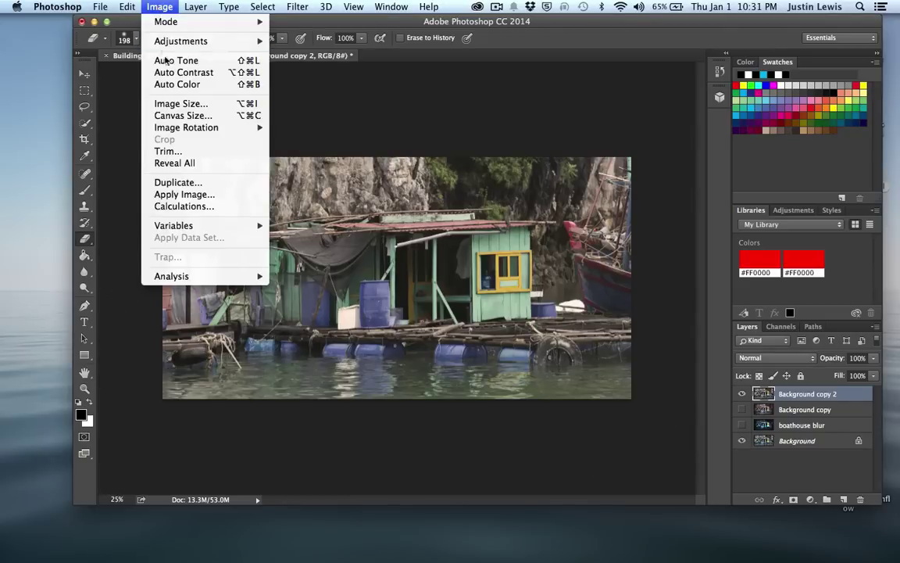
{"action": "mouse_move", "coordinate": [298, 8]}
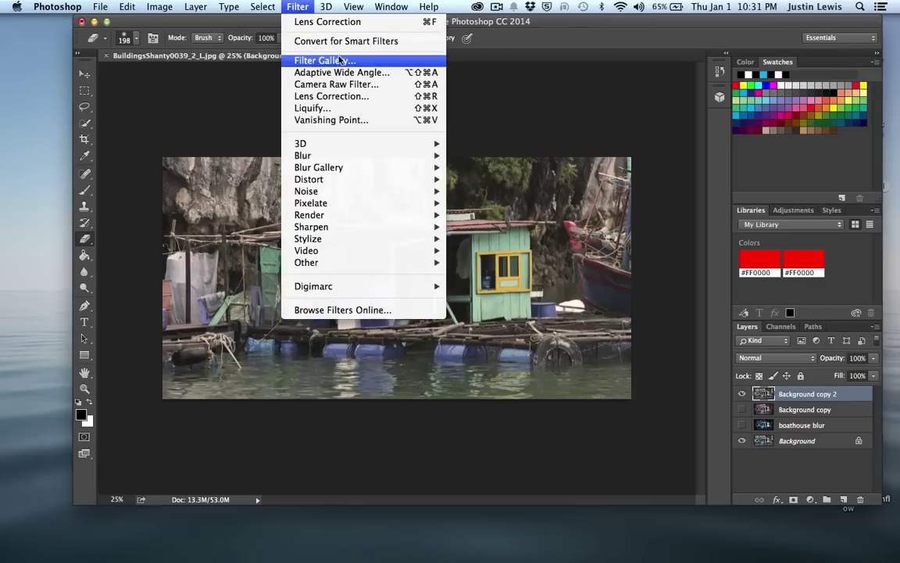
{"action": "left_click", "coordinate": [328, 22]}
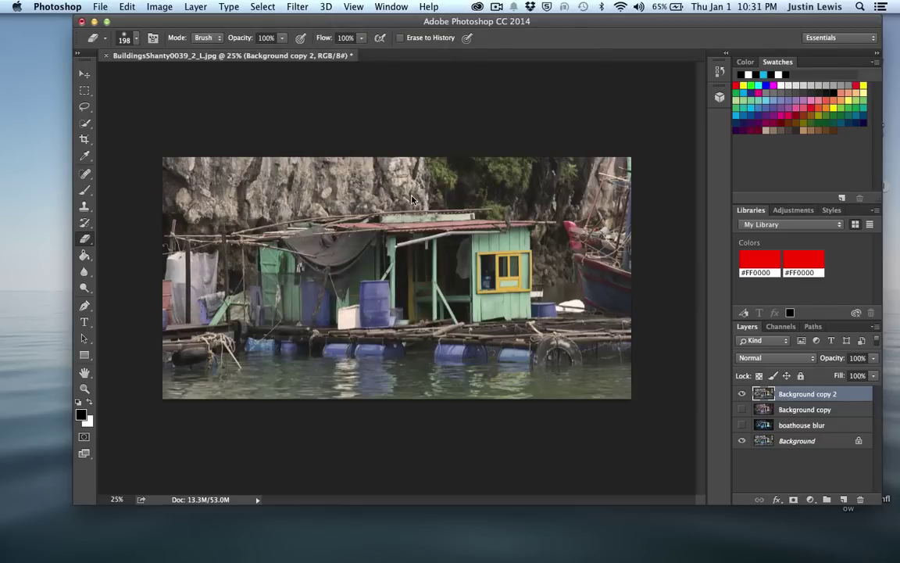
{"action": "left_click", "coordinate": [297, 7]}
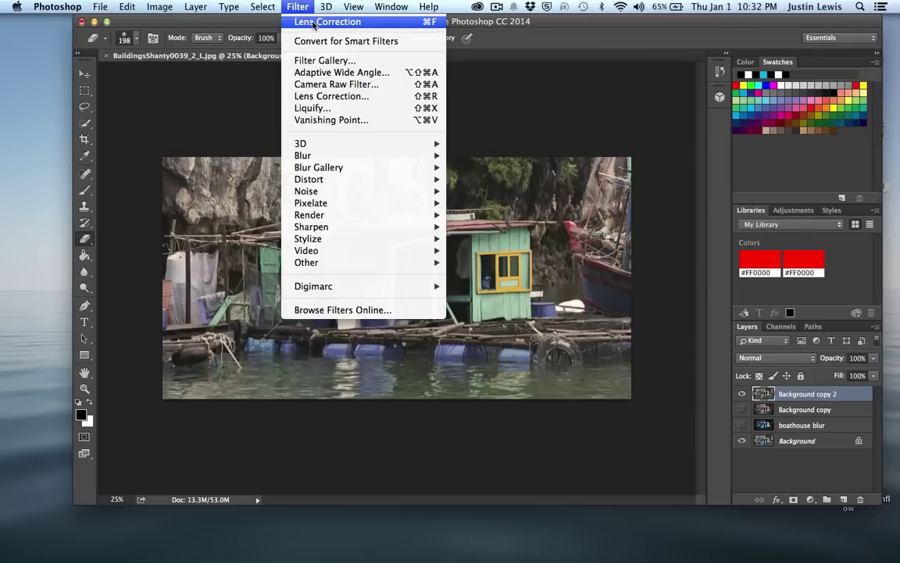
{"action": "left_click", "coordinate": [161, 103]}
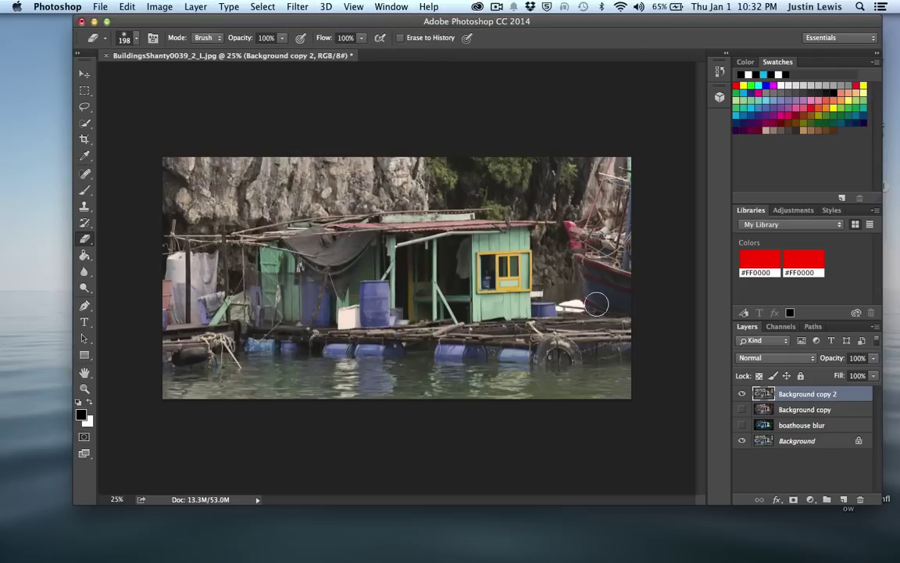
Compare the sepia layer with Background copy, and reapply the last Lens Correction filter to Background copy 2.
{"action": "left_click", "coordinate": [741, 409]}
{"action": "left_click", "coordinate": [742, 394]}
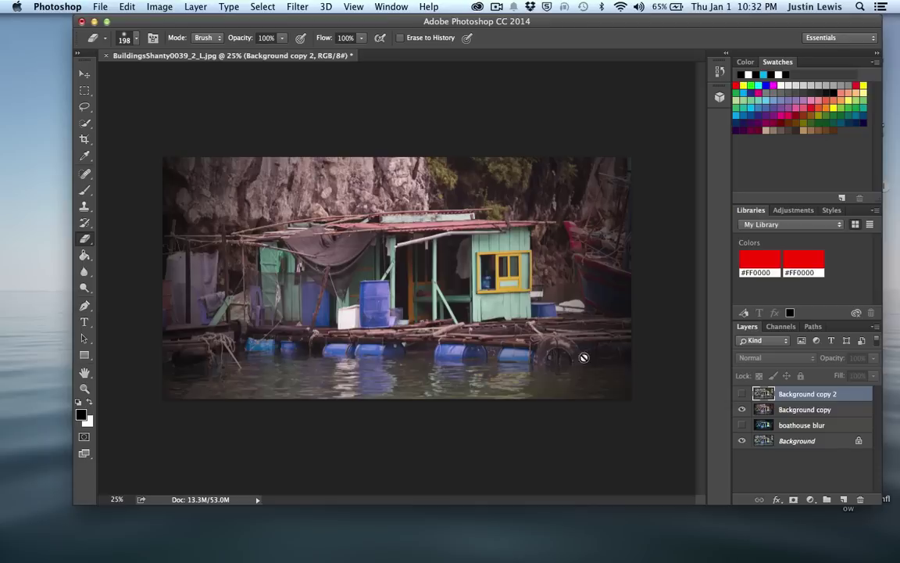
{"action": "left_click", "coordinate": [742, 394]}
{"action": "left_click", "coordinate": [742, 408]}
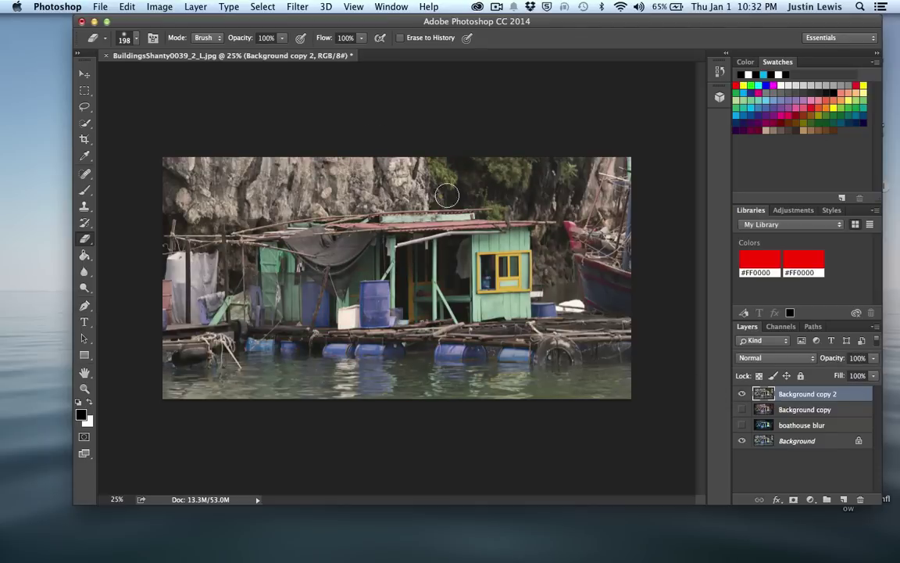
{"action": "left_click", "coordinate": [297, 7]}
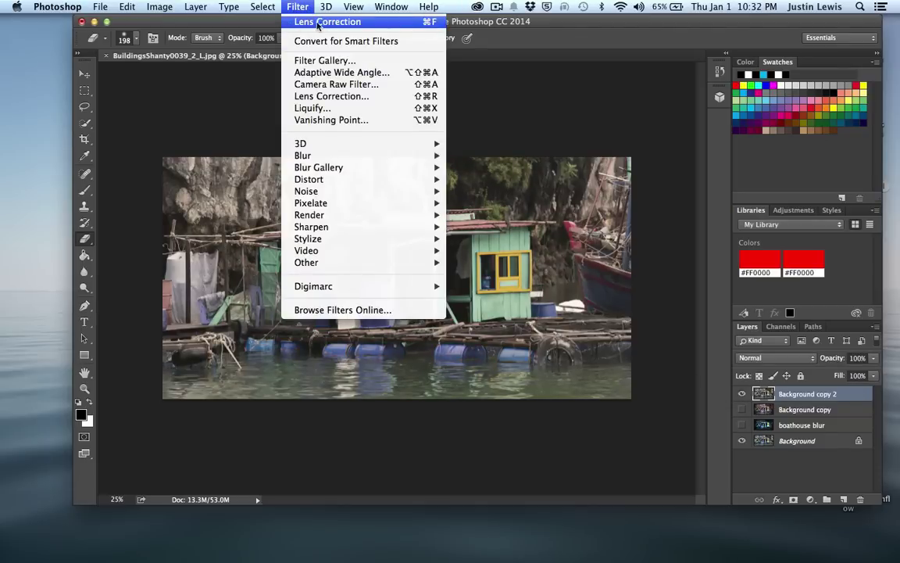
{"action": "left_click", "coordinate": [318, 24]}
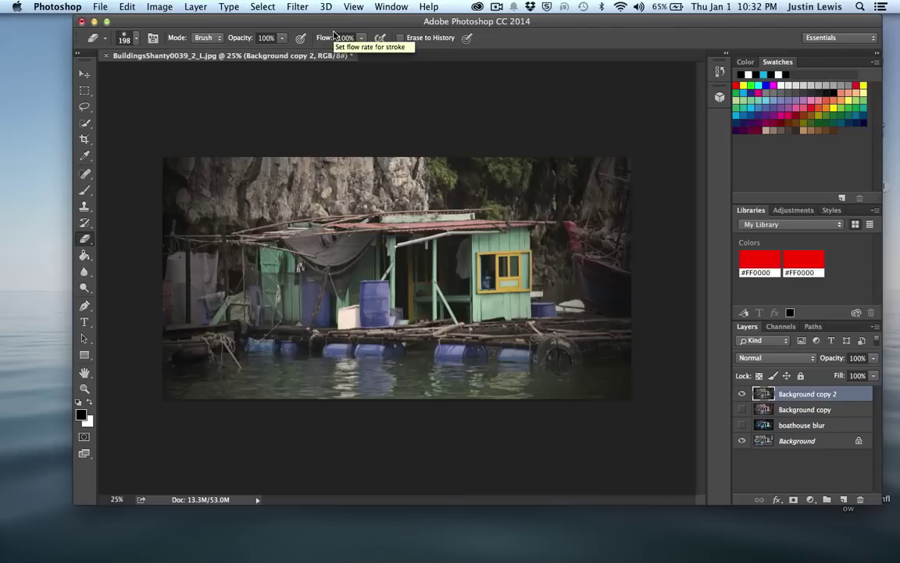
Isolate the original Background layer, and compare it with boathouse blur, Background copy and Background copy 2 by revealing them in turn.
{"action": "left_click", "coordinate": [742, 425]}
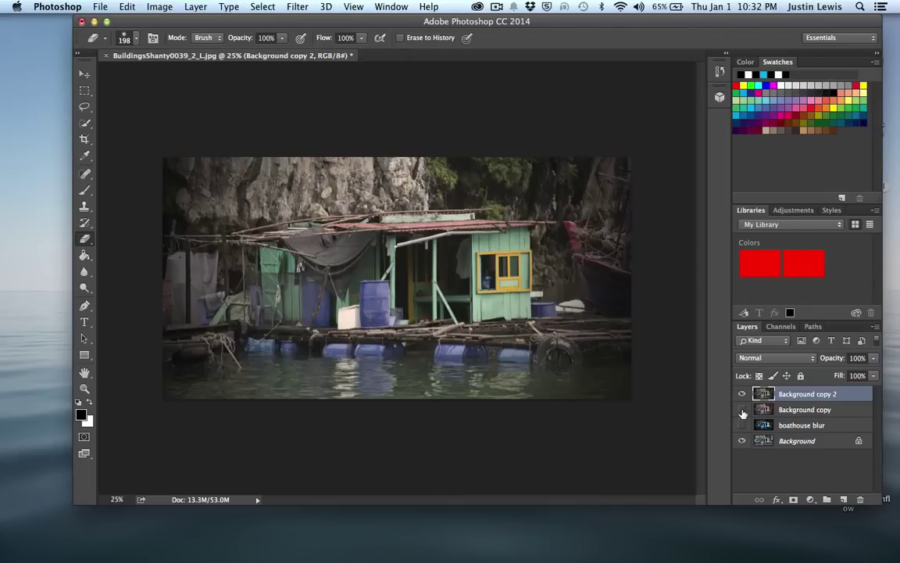
{"action": "left_click", "coordinate": [743, 441], "text": "alt"}
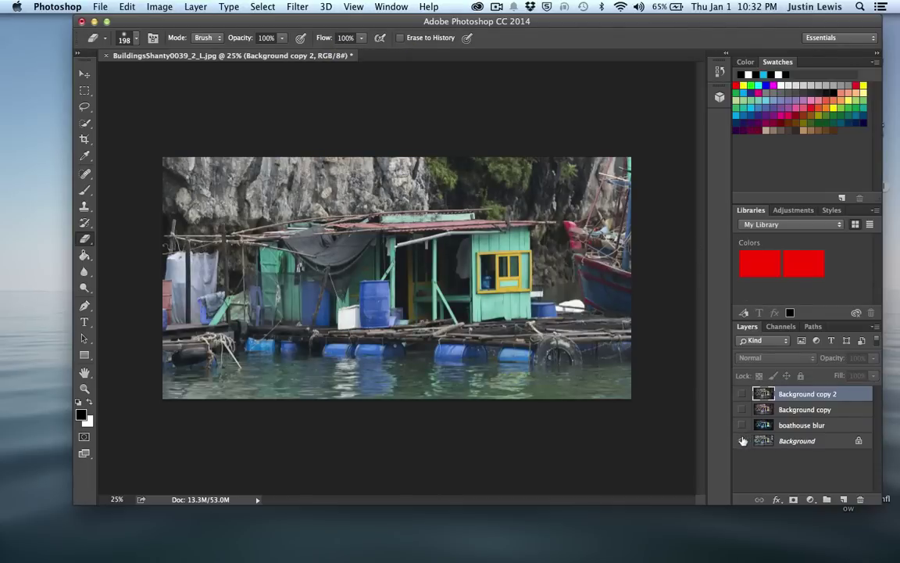
{"action": "left_click", "coordinate": [742, 426]}
{"action": "left_click", "coordinate": [742, 410]}
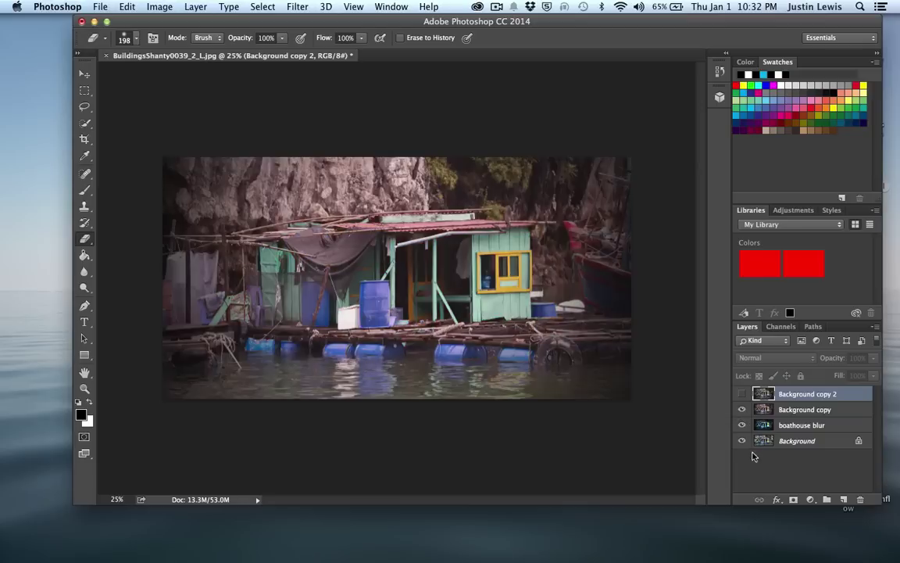
{"action": "left_click", "coordinate": [742, 393]}
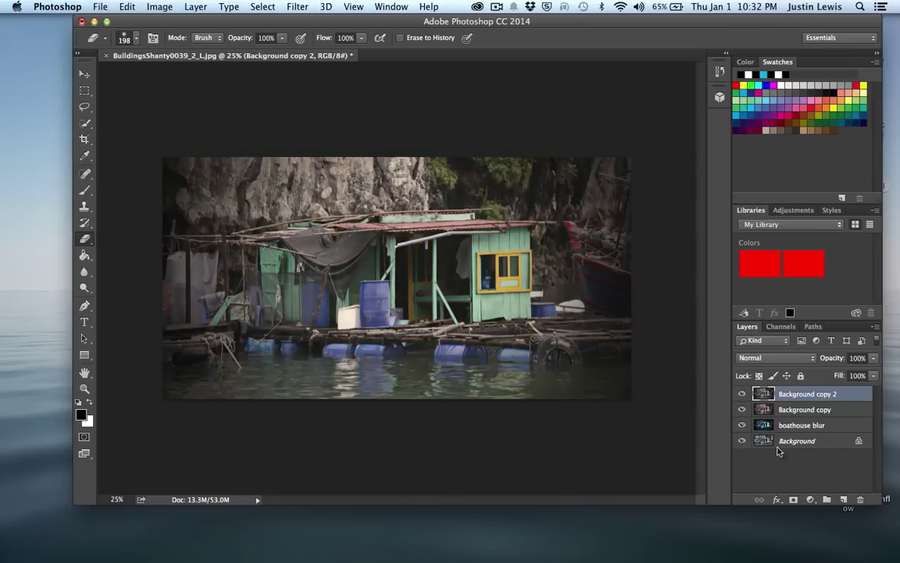
Hide the three edited layers, and duplicate the Background layer to the top of the layer stack.
{"action": "left_click_drag", "start_coordinate": [741, 393], "coordinate": [742, 425]}
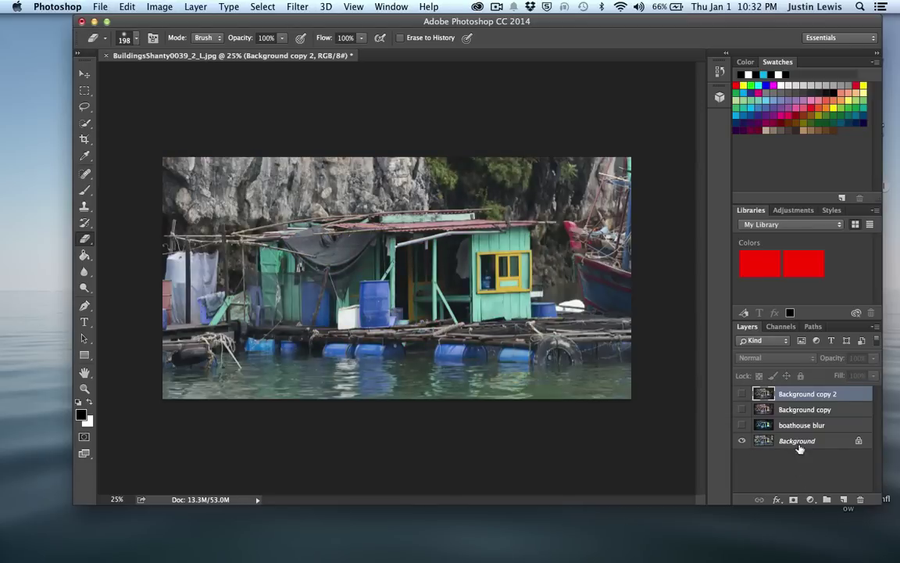
{"action": "left_click", "coordinate": [777, 443]}
{"action": "key", "text": "super+j"}
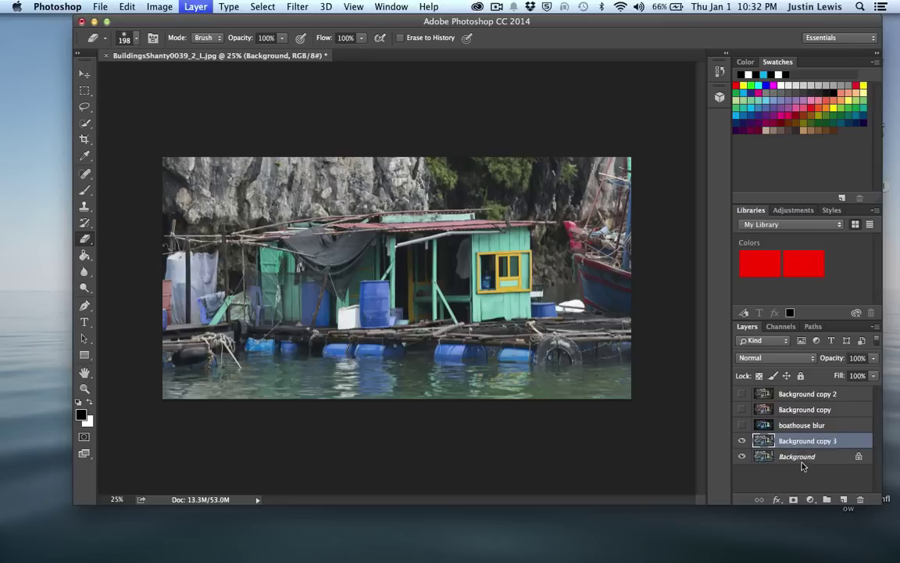
{"action": "left_click_drag", "start_coordinate": [809, 442], "coordinate": [800, 402]}
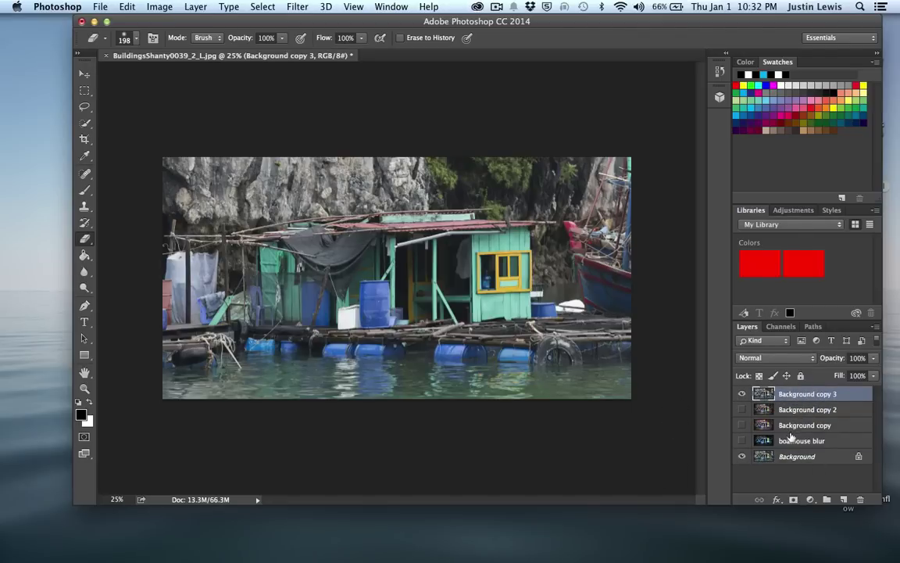
Desaturate Background copy 3 and boost its contrast with a Curves adjustment, using points at input 187, output 231 and input 132, output 94.
{"action": "key", "text": "super+shift+u"}
{"action": "key", "text": "super+m"}
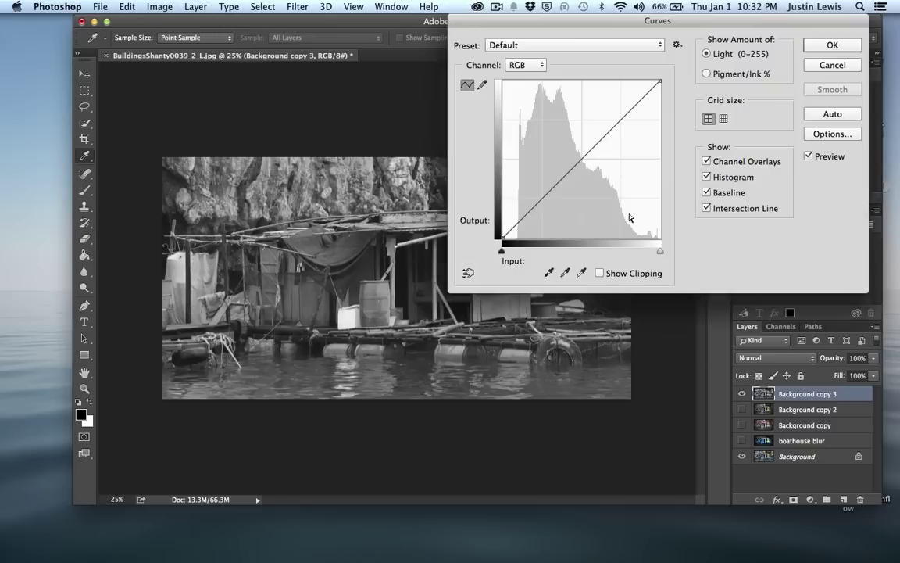
{"action": "left_click_drag", "start_coordinate": [592, 126], "coordinate": [618, 96]}
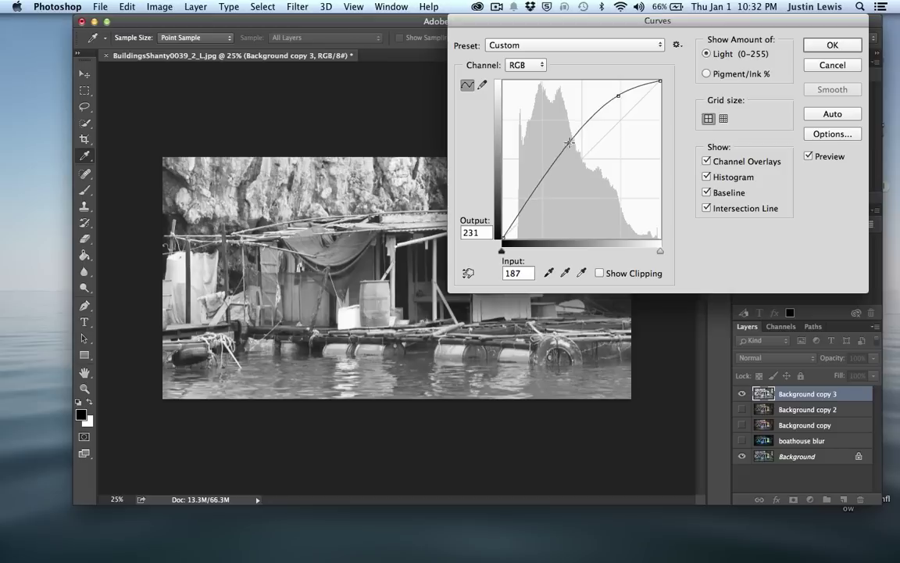
{"action": "left_click_drag", "start_coordinate": [586, 137], "coordinate": [585, 181]}
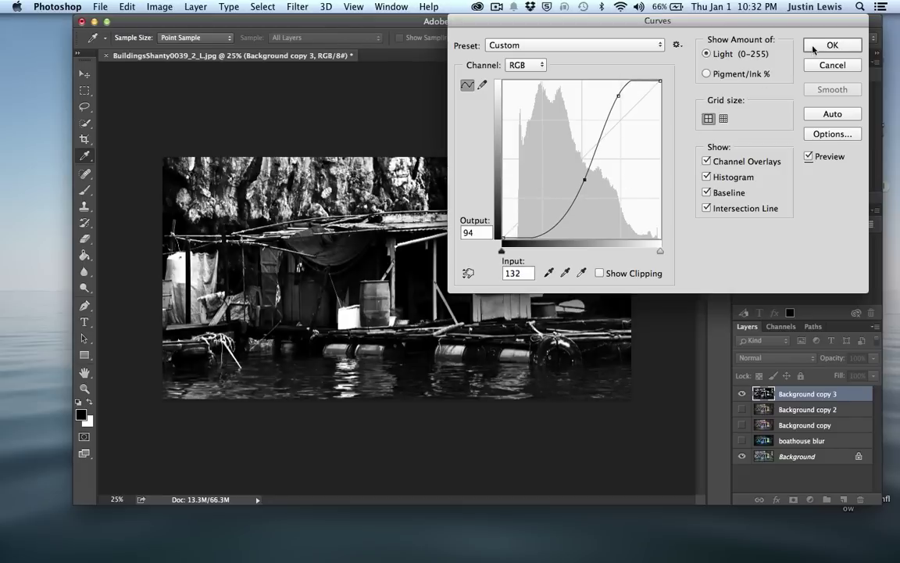
{"action": "left_click", "coordinate": [814, 47]}
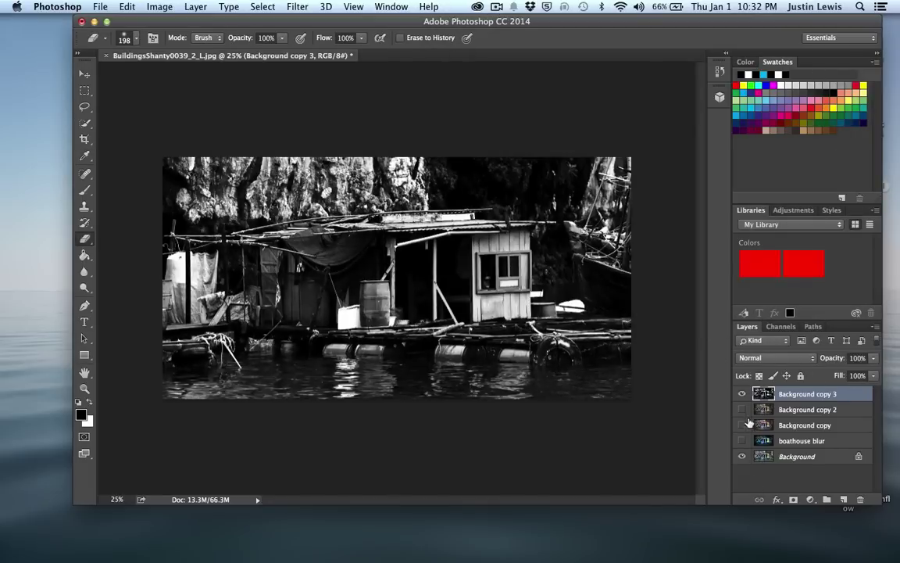
Compare the original photo with the four edited versions by revealing their layers one at a time, from boathouse blur up to Background copy 3.
{"action": "left_click", "coordinate": [742, 394]}
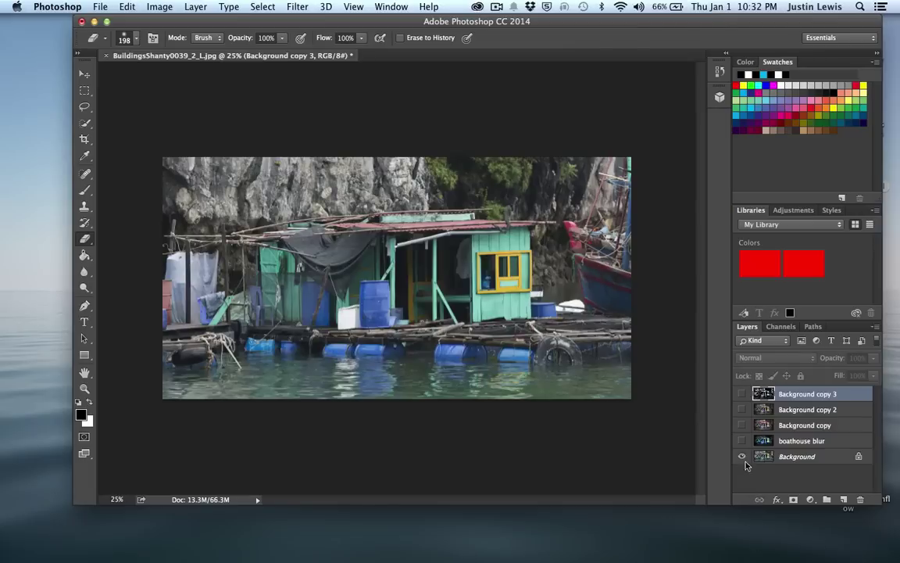
{"action": "left_click", "coordinate": [742, 440]}
{"action": "left_click", "coordinate": [742, 425]}
{"action": "left_click", "coordinate": [742, 410]}
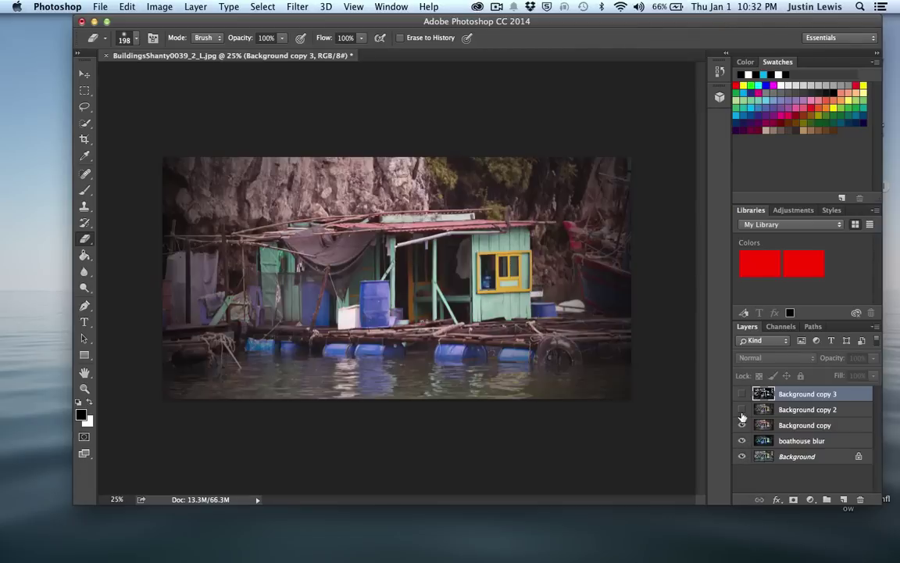
{"action": "left_click", "coordinate": [742, 394]}
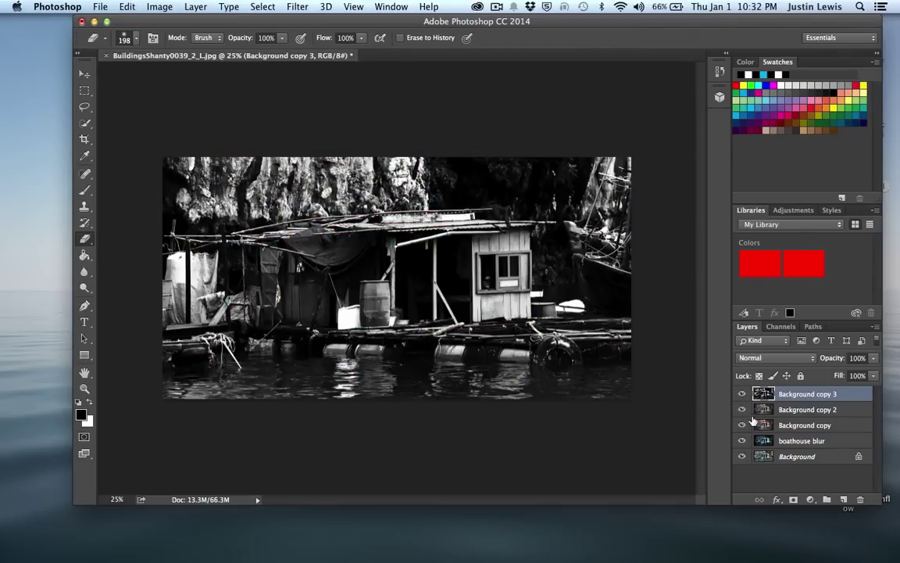
Check the black-and-white version against the sepia one, and leave only Background copy 3 visible.
{"action": "left_click", "coordinate": [742, 394]}
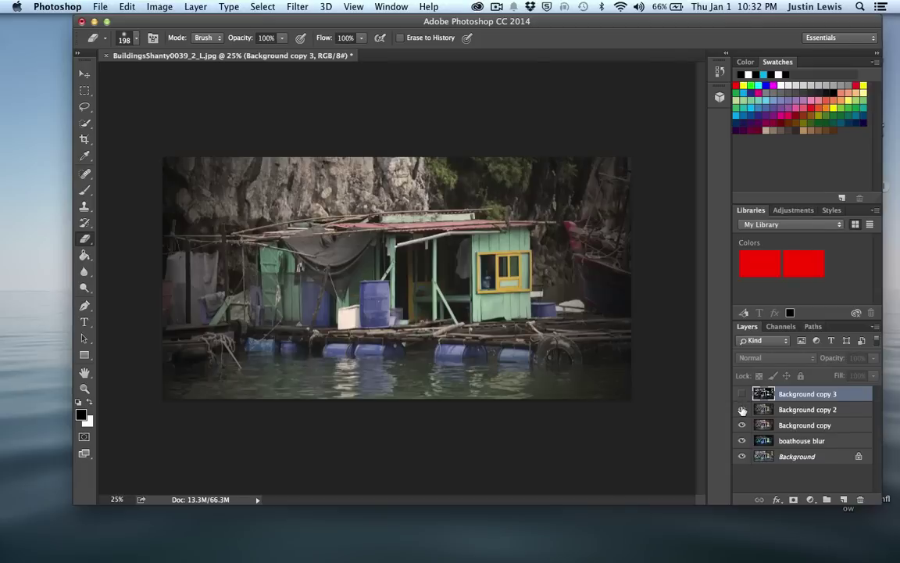
{"action": "left_click", "coordinate": [742, 394]}
{"action": "left_click_drag", "start_coordinate": [741, 396], "coordinate": [743, 416]}
{"action": "left_click", "coordinate": [742, 394]}
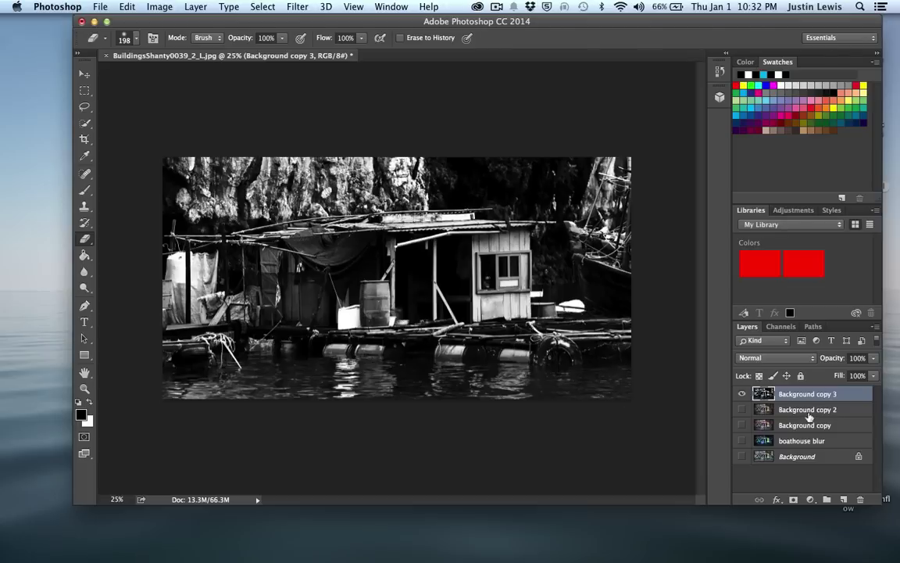
Duplicate the black-and-white Background copy 3 layer, and make the new top copy the active layer.
{"action": "key", "text": "v"}
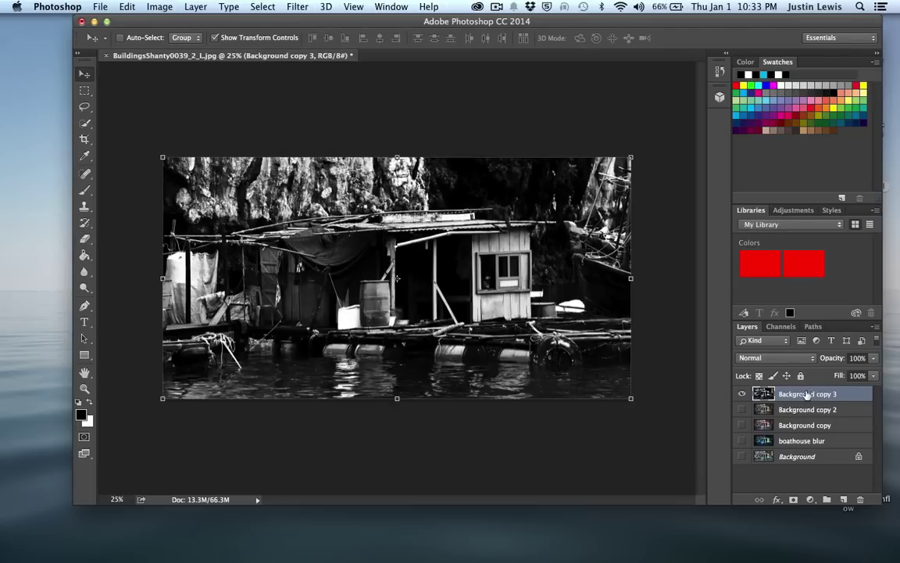
{"action": "key", "text": "super+j"}
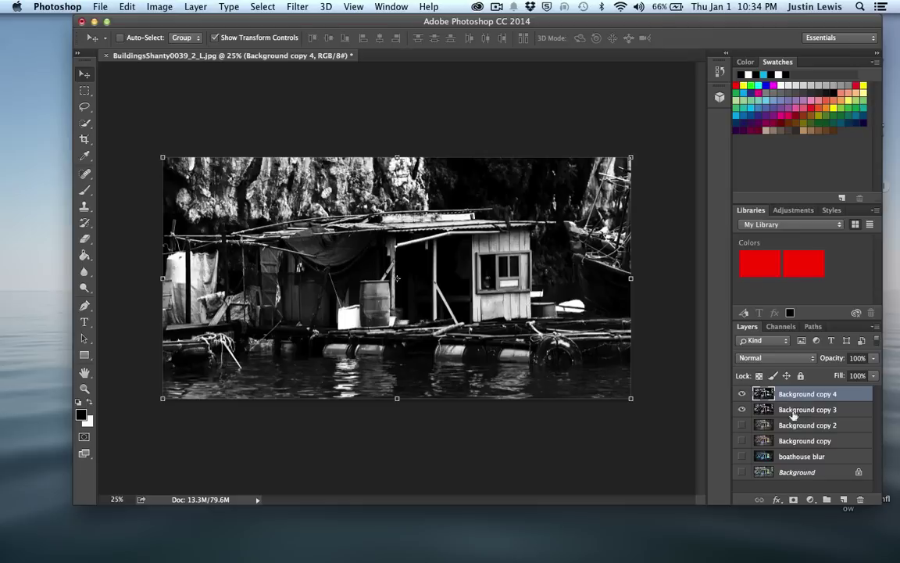
{"action": "left_click", "coordinate": [796, 411]}
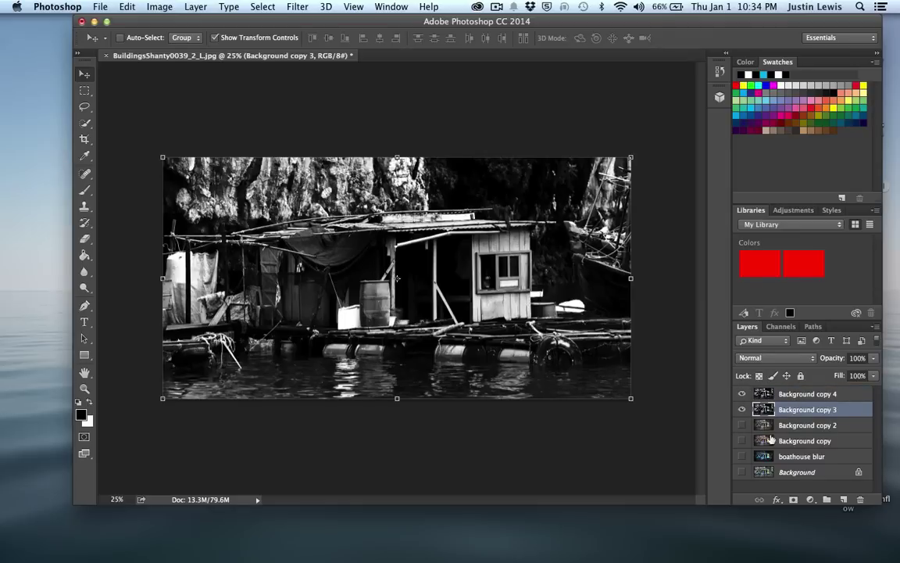
{"action": "left_click", "coordinate": [754, 395]}
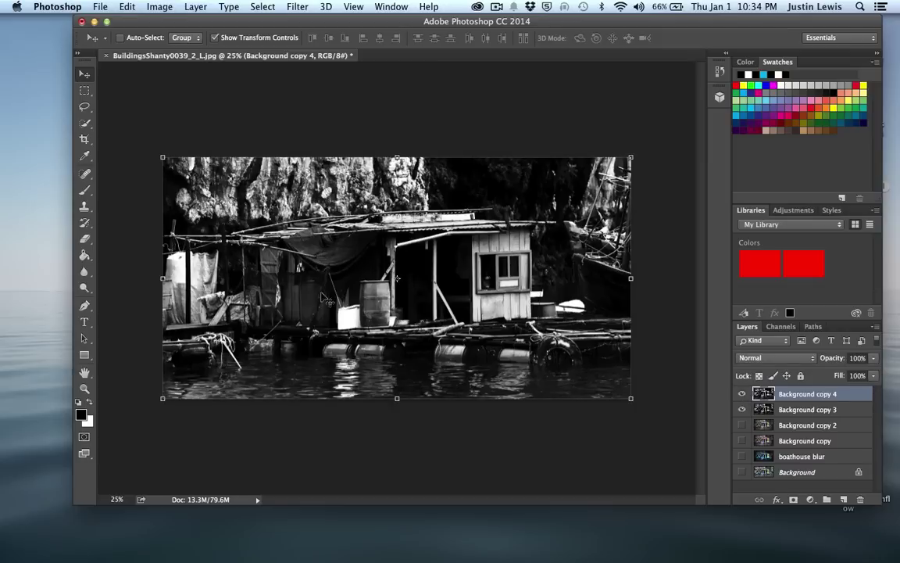
Lasso around the boathouse with a 150 px feather, delete that area from Background copy 4, and deselect.
{"action": "left_click", "coordinate": [84, 106]}
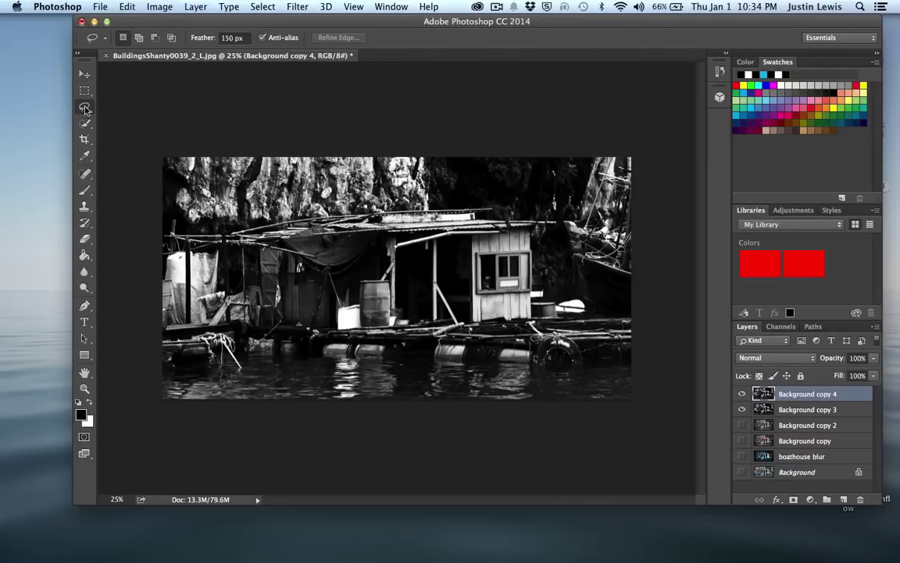
{"action": "mouse_move", "coordinate": [234, 350]}
{"action": "left_mouse_down"}
{"action": "mouse_move", "coordinate": [370, 374]}
{"action": "mouse_move", "coordinate": [525, 360]}
{"action": "mouse_move", "coordinate": [559, 341]}
{"action": "mouse_move", "coordinate": [575, 258]}
{"action": "mouse_move", "coordinate": [547, 212]}
{"action": "mouse_move", "coordinate": [427, 192]}
{"action": "mouse_move", "coordinate": [311, 199]}
{"action": "mouse_move", "coordinate": [235, 265]}
{"action": "mouse_move", "coordinate": [231, 311]}
{"action": "left_mouse_up"}
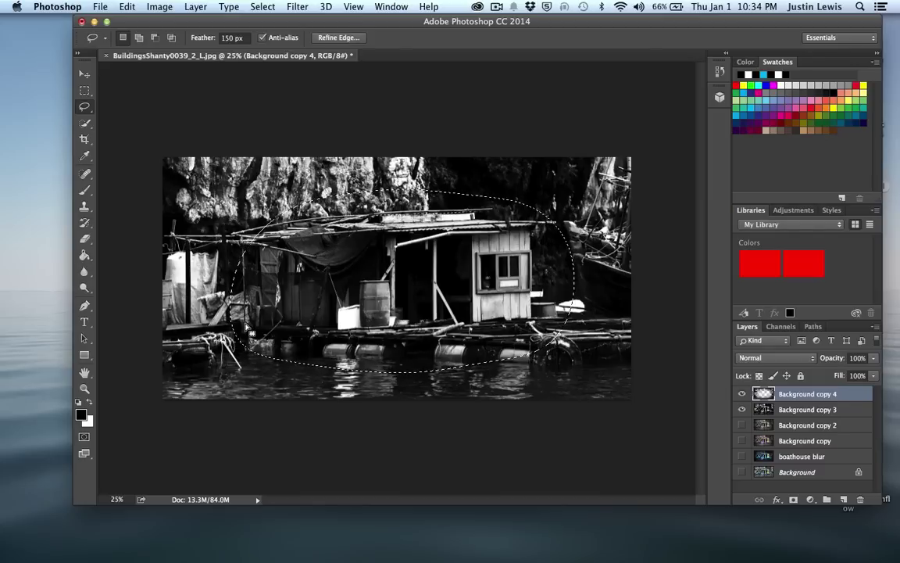
{"action": "left_click", "coordinate": [475, 229]}
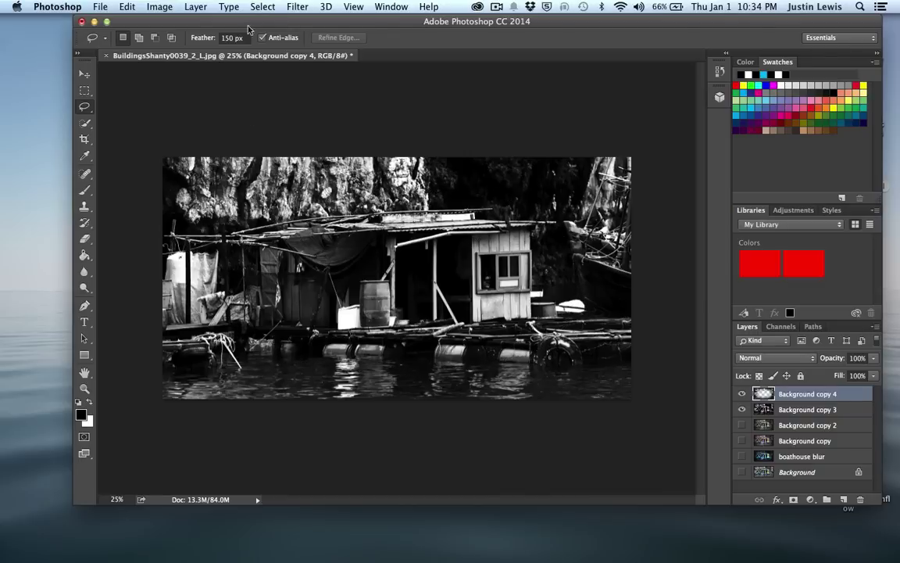
Apply a light Gaussian Blur to Background copy 4 so the surroundings of the boathouse are softened.
{"action": "left_click", "coordinate": [262, 7]}
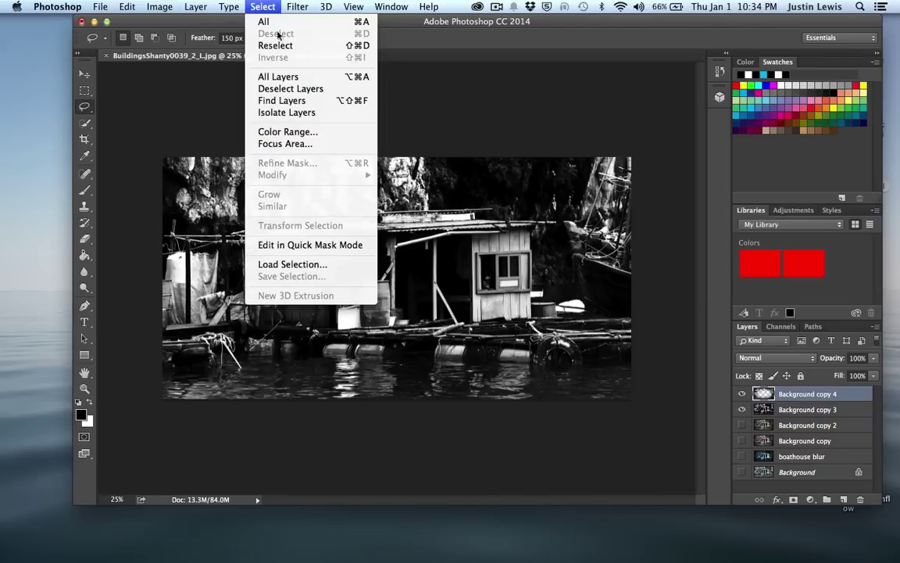
{"action": "mouse_move", "coordinate": [298, 6]}
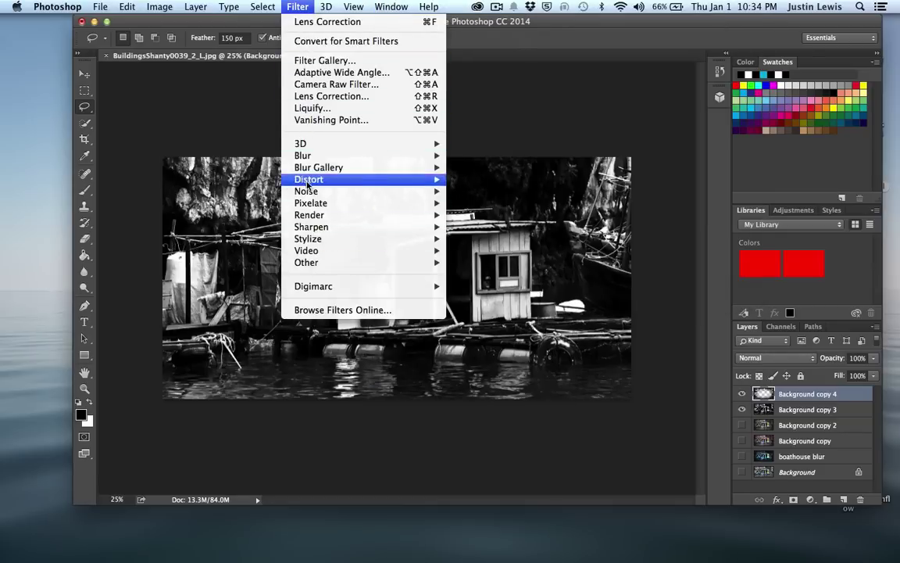
{"action": "mouse_move", "coordinate": [360, 156]}
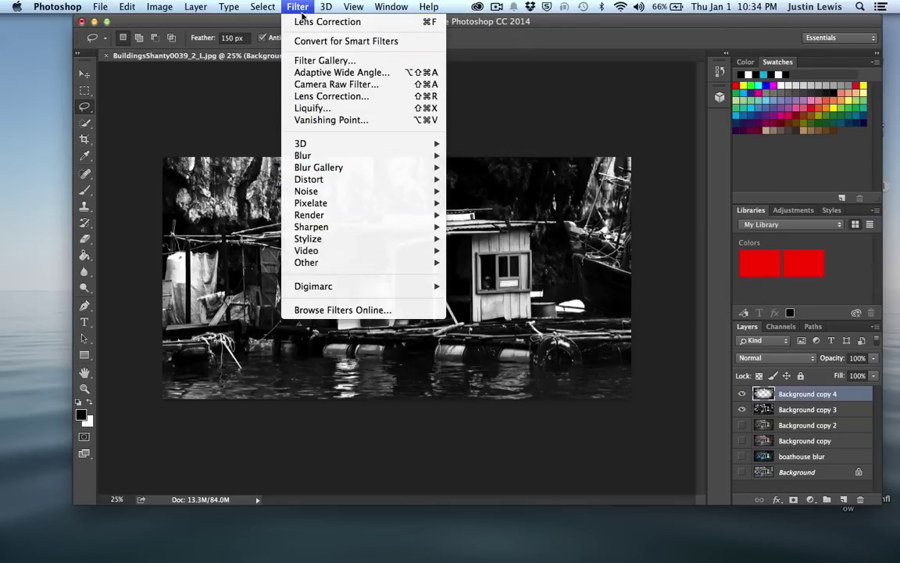
{"action": "left_click", "coordinate": [490, 203]}
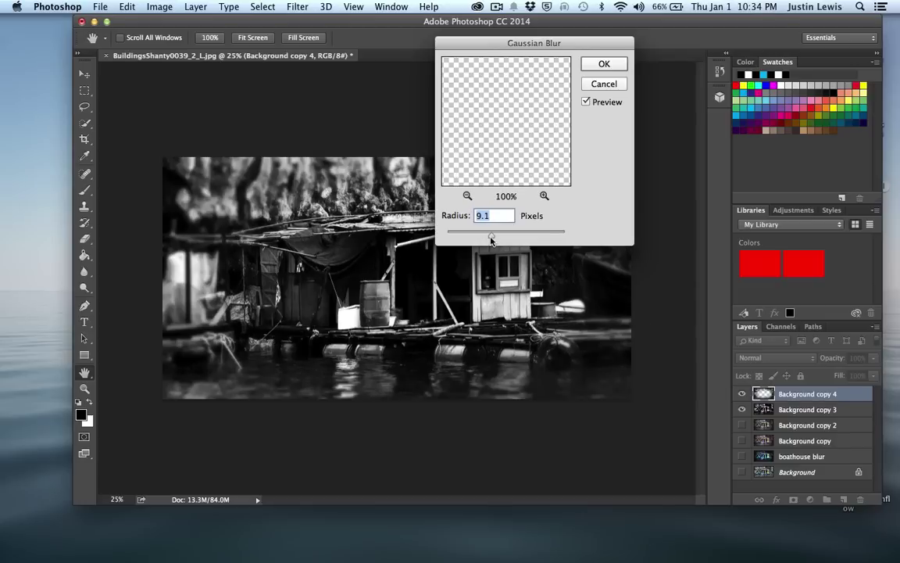
{"action": "mouse_move", "coordinate": [491, 235]}
{"action": "left_mouse_down"}
{"action": "mouse_move", "coordinate": [501, 239]}
{"action": "mouse_move", "coordinate": [490, 237]}
{"action": "left_mouse_up"}
{"action": "left_click_drag", "start_coordinate": [486, 235], "coordinate": [484, 237]}
{"action": "left_click", "coordinate": [598, 68]}
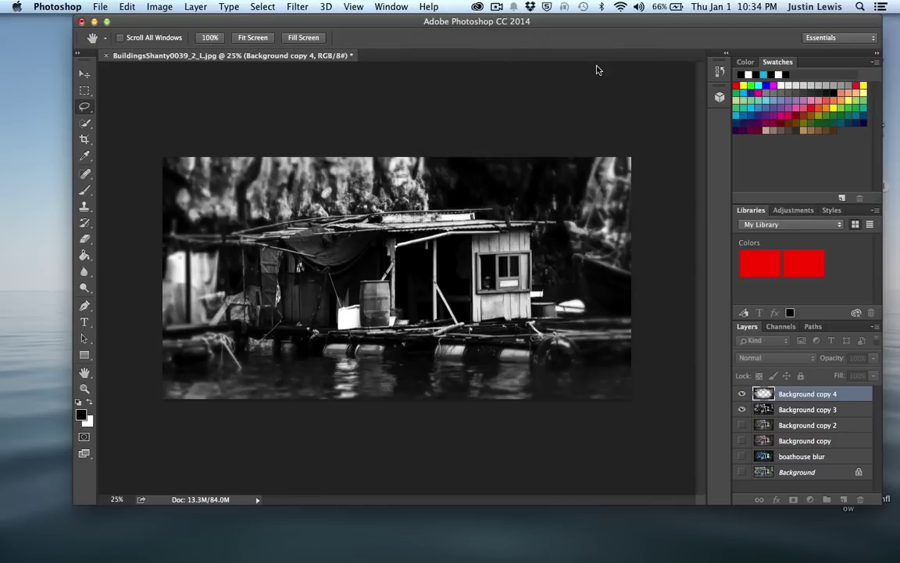
{"action": "key", "text": "l"}
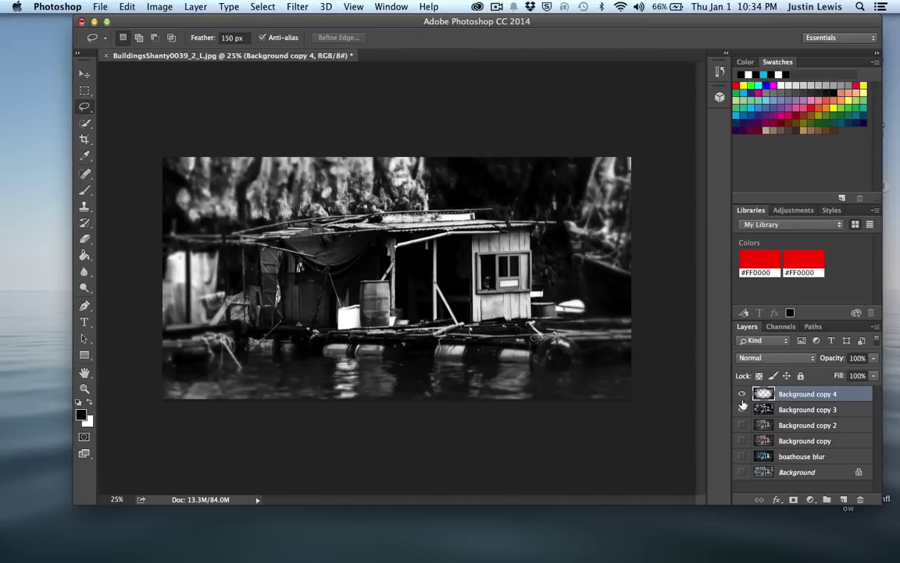
Compare the black-and-white image with and without the blurred surroundings by toggling the visibility of Background copy 4.
{"action": "left_click", "coordinate": [741, 394]}
{"action": "left_click", "coordinate": [741, 395]}
{"action": "left_click", "coordinate": [742, 395]}
{"action": "left_click", "coordinate": [742, 395]}
{"action": "left_click", "coordinate": [743, 395]}
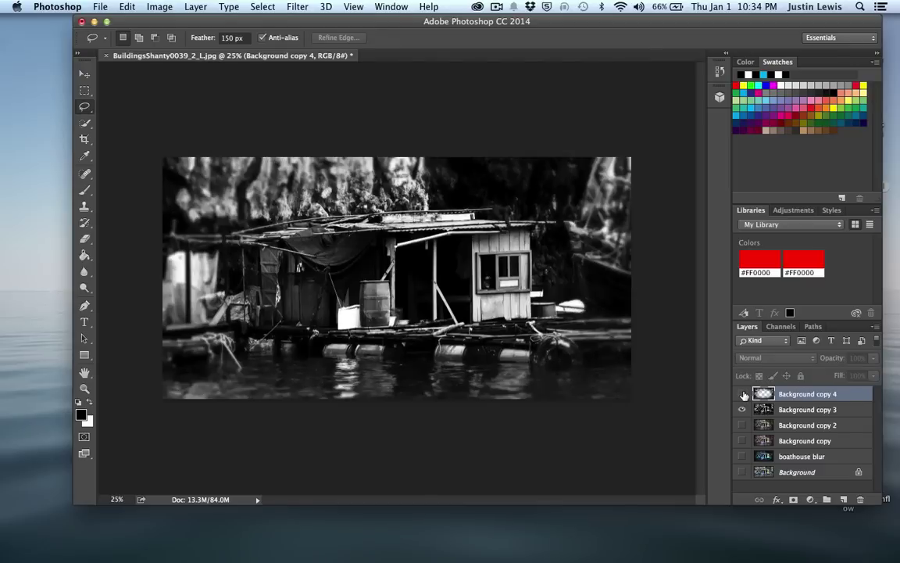
{"action": "left_click", "coordinate": [743, 395]}
{"action": "left_click_drag", "start_coordinate": [369, 246], "coordinate": [411, 290]}
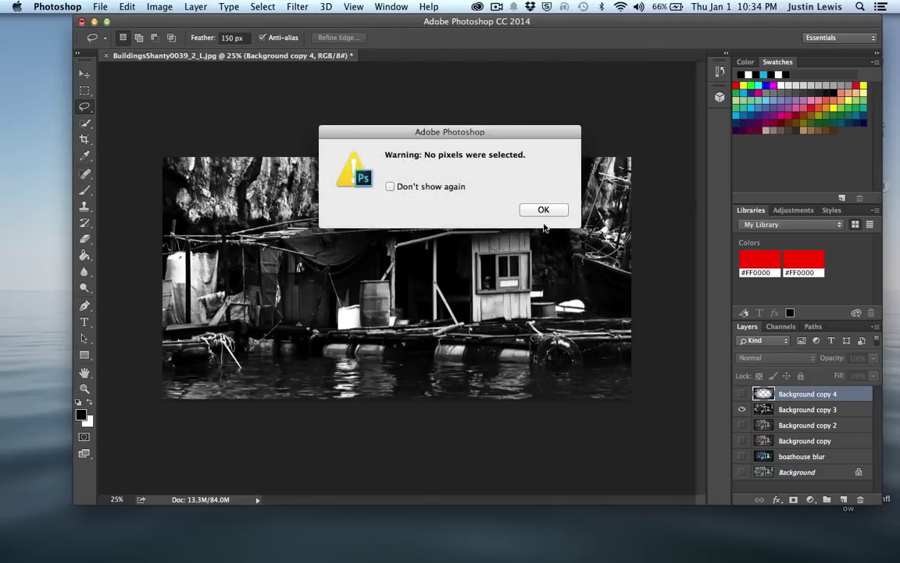
{"action": "key", "text": "Return"}
Show Background copy 4 again and merge it with Background copy 3 into one layer.
{"action": "left_click", "coordinate": [742, 394]}
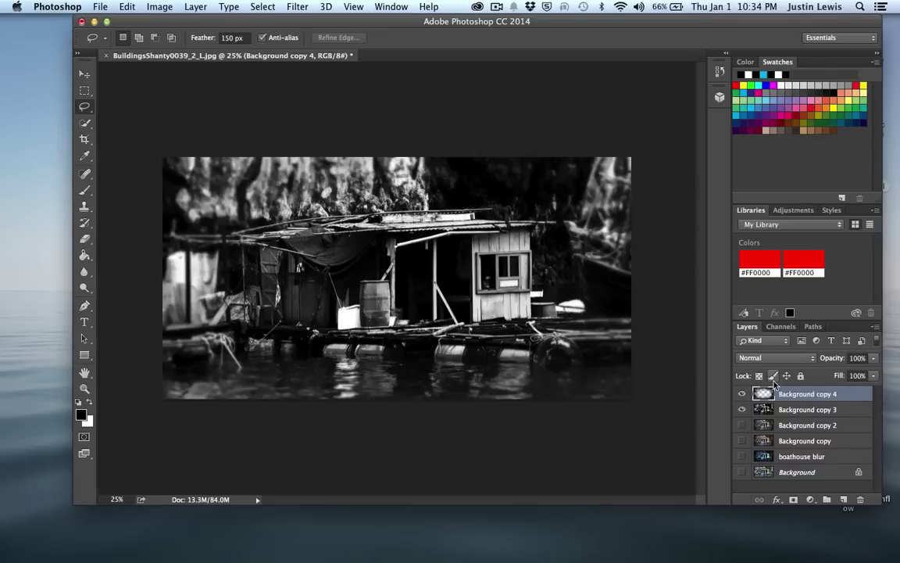
{"action": "left_click", "coordinate": [807, 410], "text": "shift"}
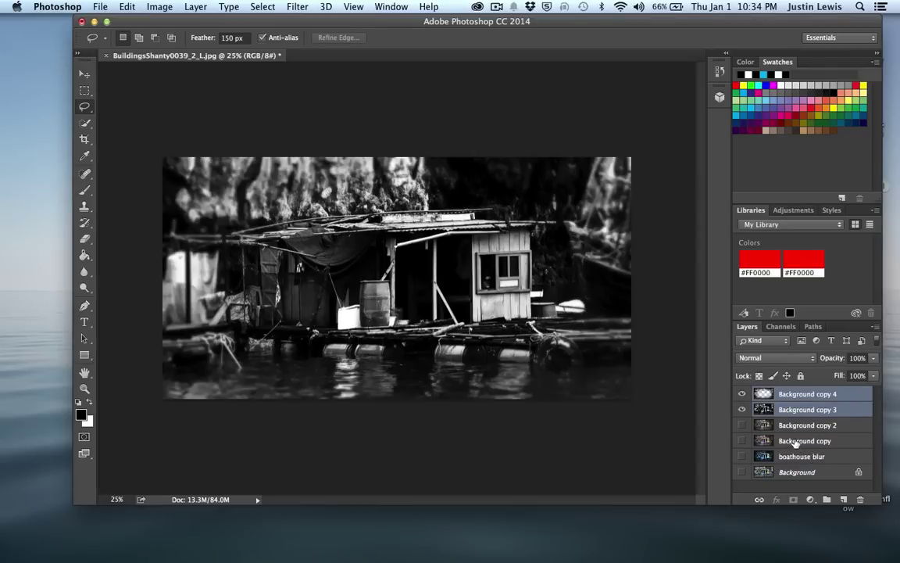
{"action": "key", "text": "super+e"}
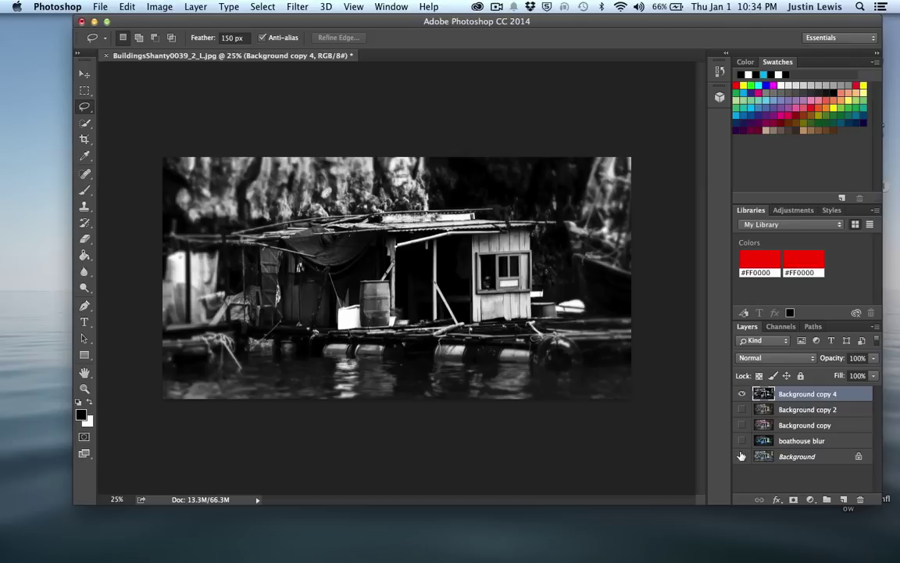
Compare the original photo with the four finished versions by revealing their layers one at a time, from boathouse blur up to Background copy 4.
{"action": "left_click_drag", "start_coordinate": [742, 441], "coordinate": [743, 397]}
{"action": "left_click", "coordinate": [741, 457]}
{"action": "left_click_drag", "start_coordinate": [743, 395], "coordinate": [741, 446]}
{"action": "left_click", "coordinate": [742, 441]}
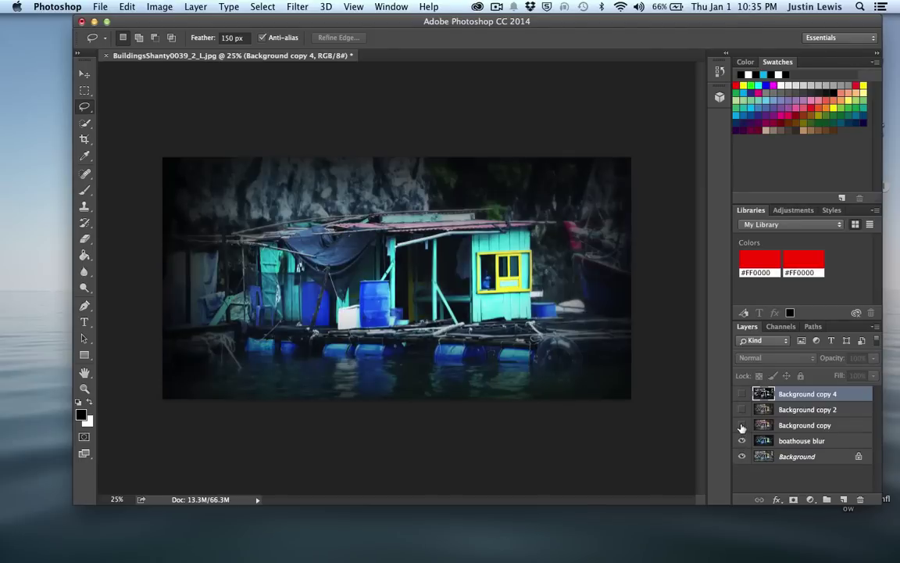
{"action": "left_click", "coordinate": [741, 425]}
{"action": "left_click", "coordinate": [742, 410]}
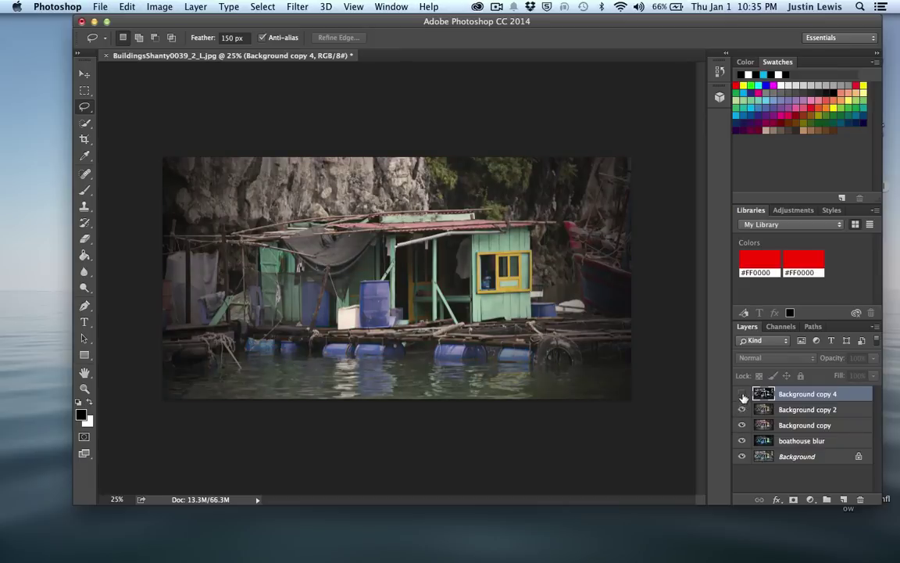
{"action": "left_click", "coordinate": [742, 394]}
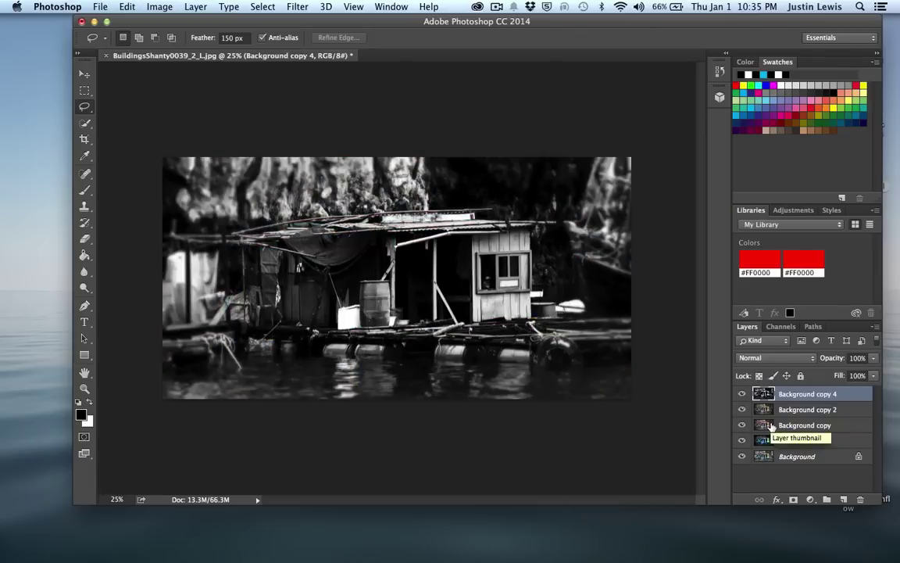